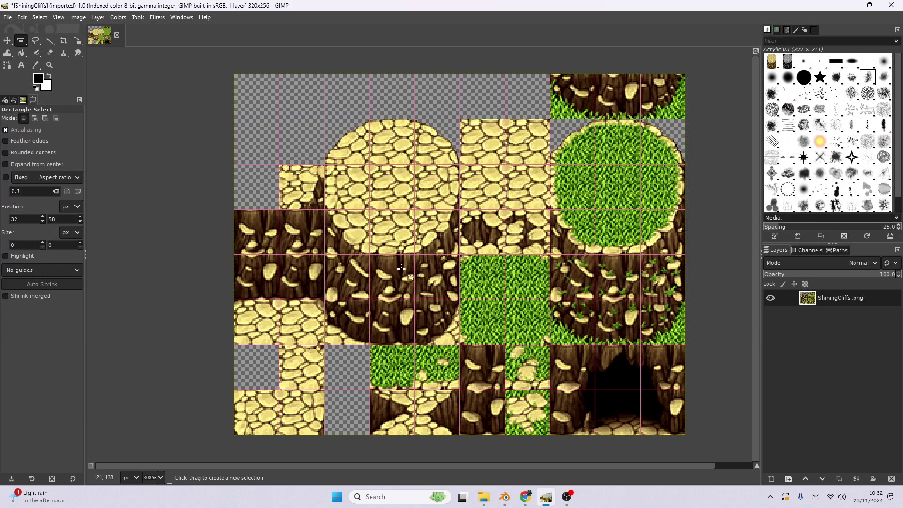
Select the 96 × 64 px cliff wall below the round stone plateau and clear the selection.
{"action": "left_click_drag", "start_coordinate": [325, 118], "coordinate": [341, 342]}
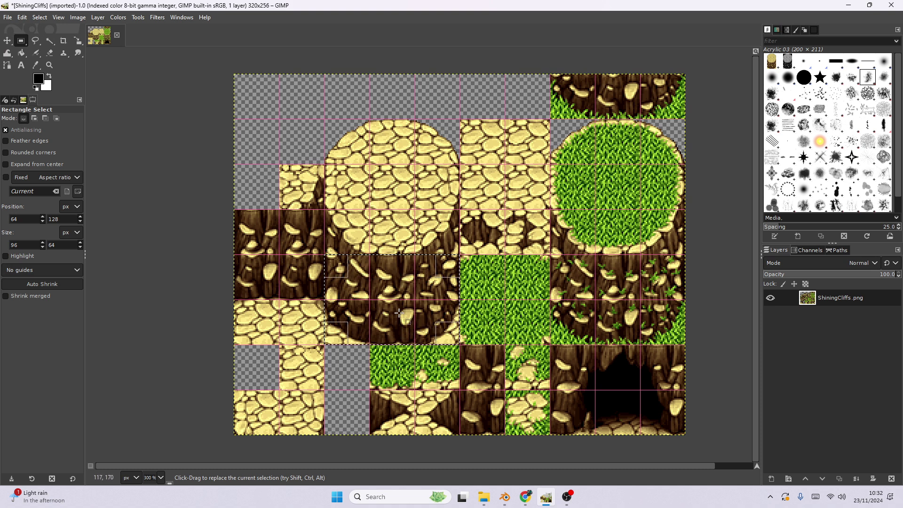
{"action": "left_click", "coordinate": [360, 164]}
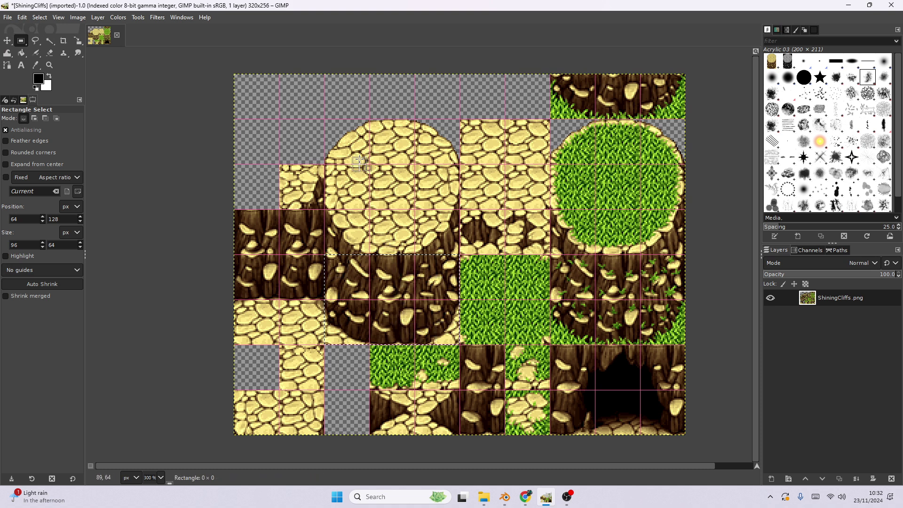
Switch to Blender and compare the material cube in perspective and orthographic projection.
{"action": "mouse_move", "coordinate": [530, 500]}
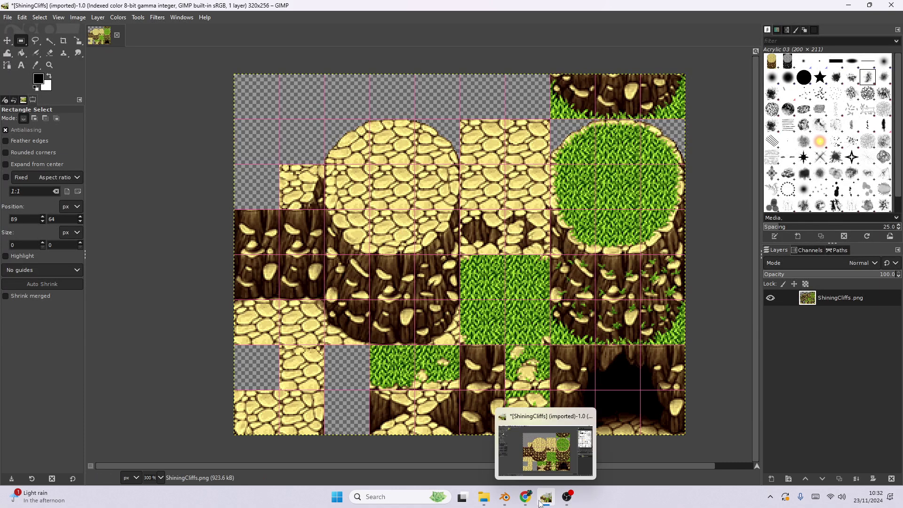
{"action": "left_click", "coordinate": [506, 497]}
{"action": "scroll", "coordinate": [423, 284], "scroll_direction": "up", "scroll_amount": 2}
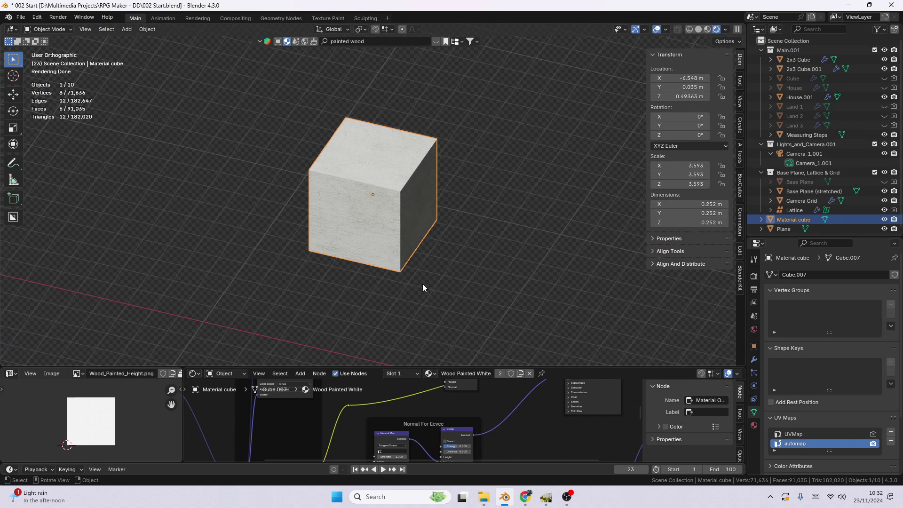
{"action": "key", "text": "KP_5"}
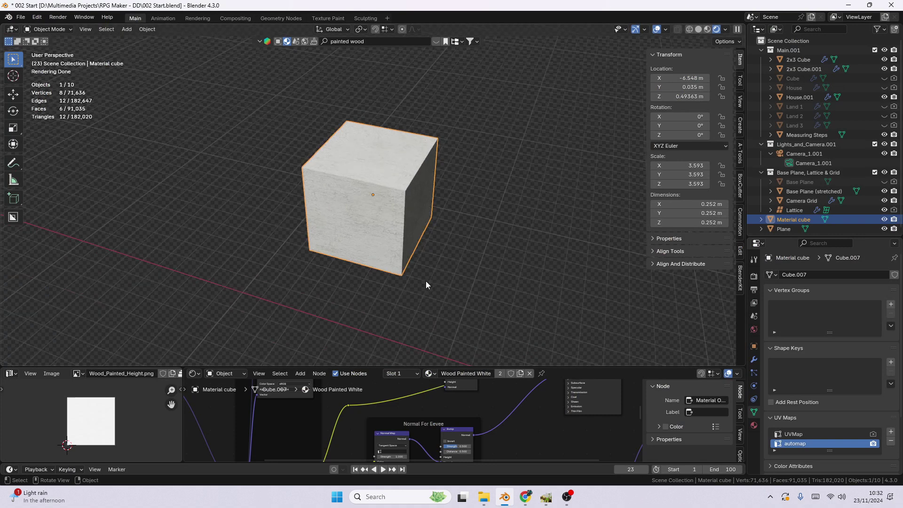
{"action": "scroll", "coordinate": [397, 308], "scroll_direction": "up", "scroll_amount": 2}
{"action": "middle_click_drag", "start_coordinate": [397, 308], "coordinate": [429, 275]}
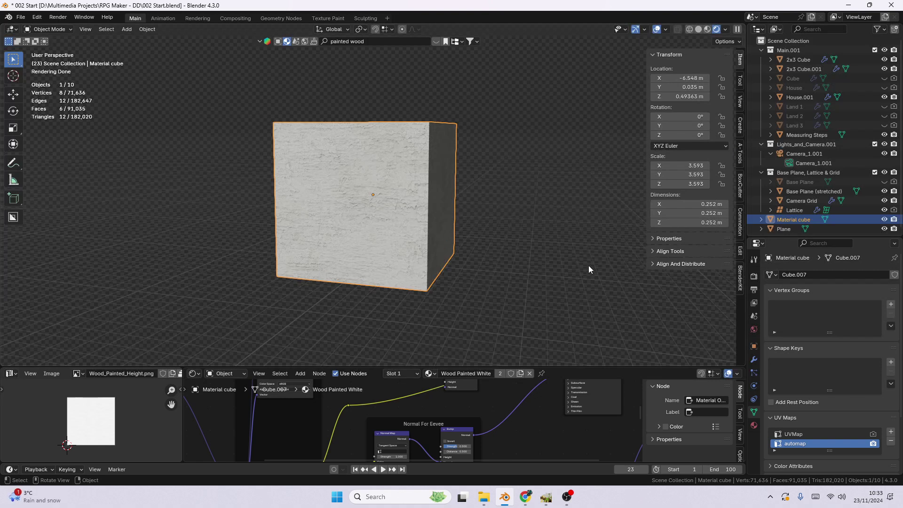
{"action": "key", "text": "KP_5"}
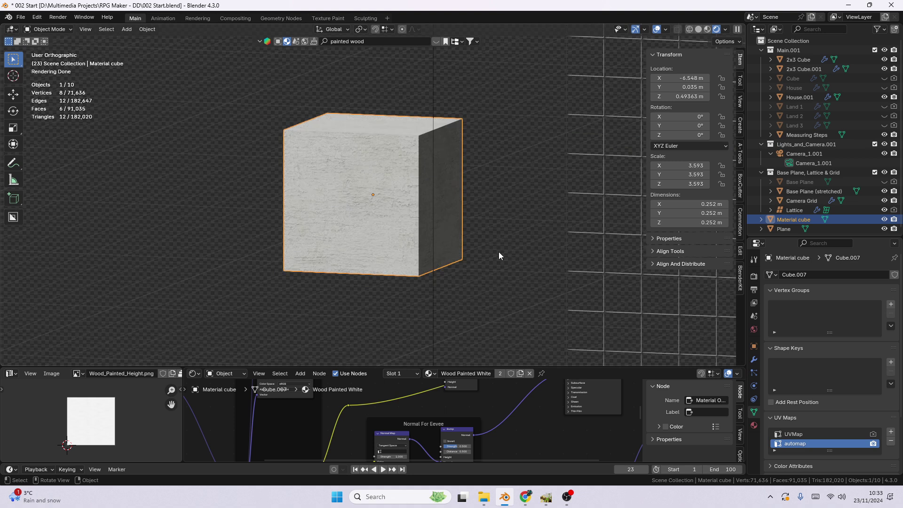
Hide the Base Plane, Lattice & Grid collection and examine the material cube from several sides in orthographic view.
{"action": "left_click", "coordinate": [884, 173]}
{"action": "mouse_move", "coordinate": [445, 231]}
{"action": "middle_mouse_down"}
{"action": "mouse_move", "coordinate": [467, 227]}
{"action": "mouse_move", "coordinate": [458, 230]}
{"action": "middle_mouse_up"}
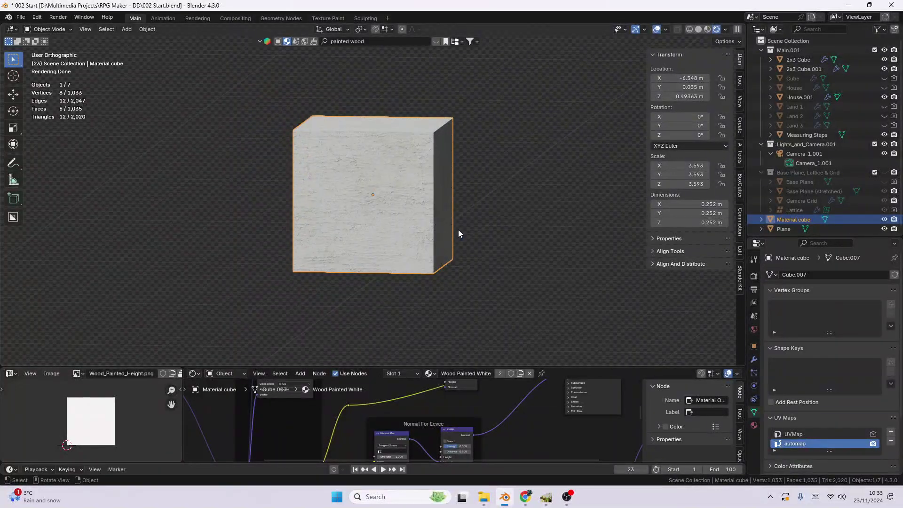
{"action": "middle_click_drag", "start_coordinate": [533, 215], "coordinate": [526, 219]}
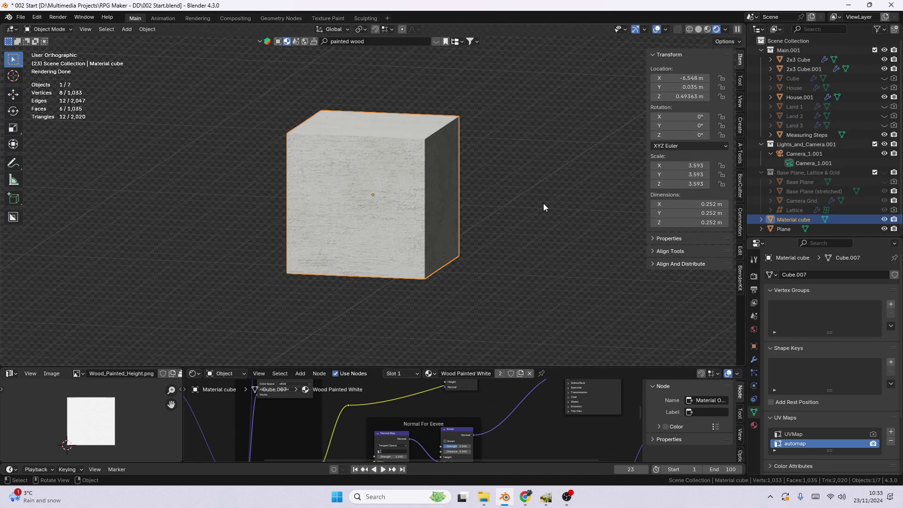
{"action": "middle_click_drag", "start_coordinate": [548, 182], "coordinate": [475, 189]}
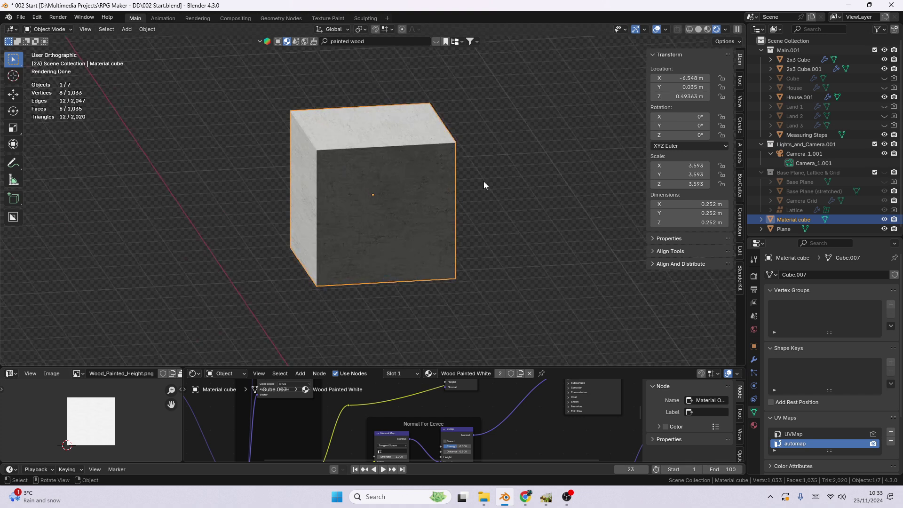
{"action": "mouse_move", "coordinate": [429, 185]}
{"action": "middle_mouse_down"}
{"action": "mouse_move", "coordinate": [484, 176]}
{"action": "mouse_move", "coordinate": [411, 193]}
{"action": "mouse_move", "coordinate": [443, 188]}
{"action": "middle_mouse_up"}
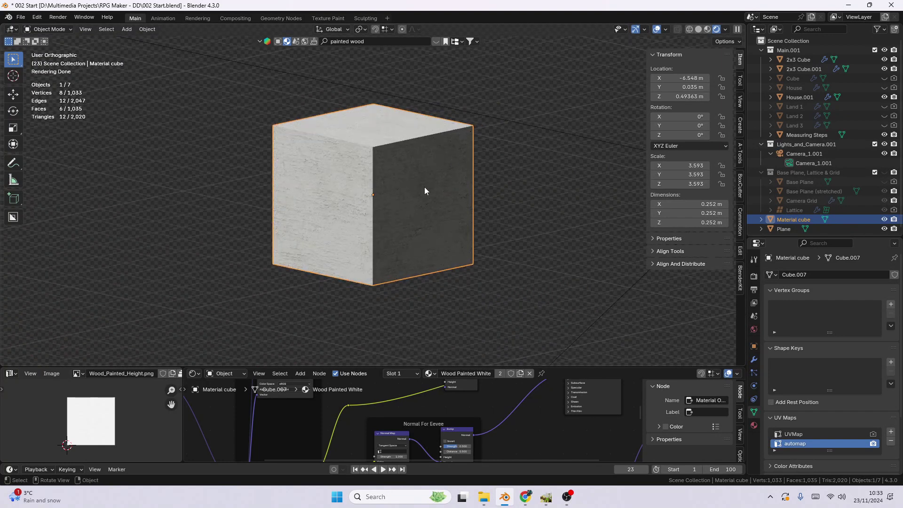
{"action": "middle_click_drag", "start_coordinate": [476, 186], "coordinate": [424, 189]}
In Edit Mode, move the cube's +Y side face up about 0.158 m along the global Z axis.
{"action": "key", "text": "Tab"}
{"action": "left_click", "coordinate": [428, 190]}
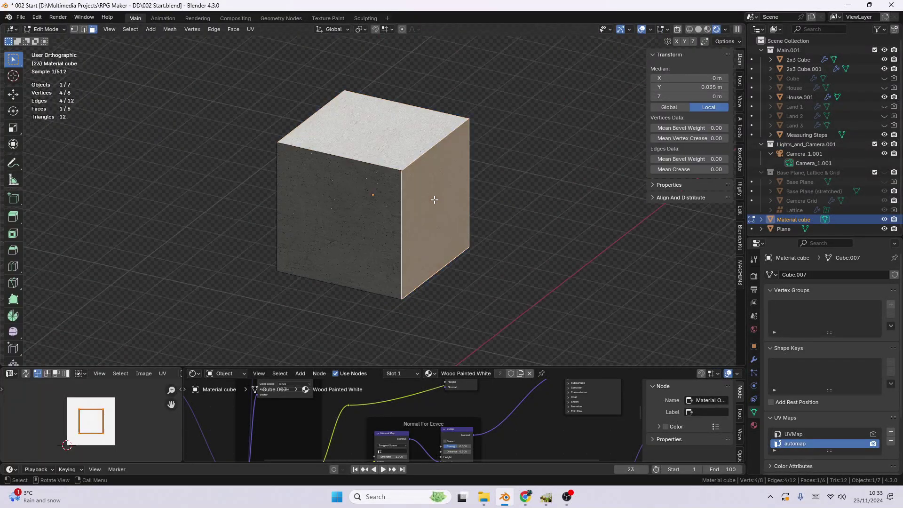
{"action": "middle_click_drag", "start_coordinate": [347, 184], "coordinate": [450, 159]}
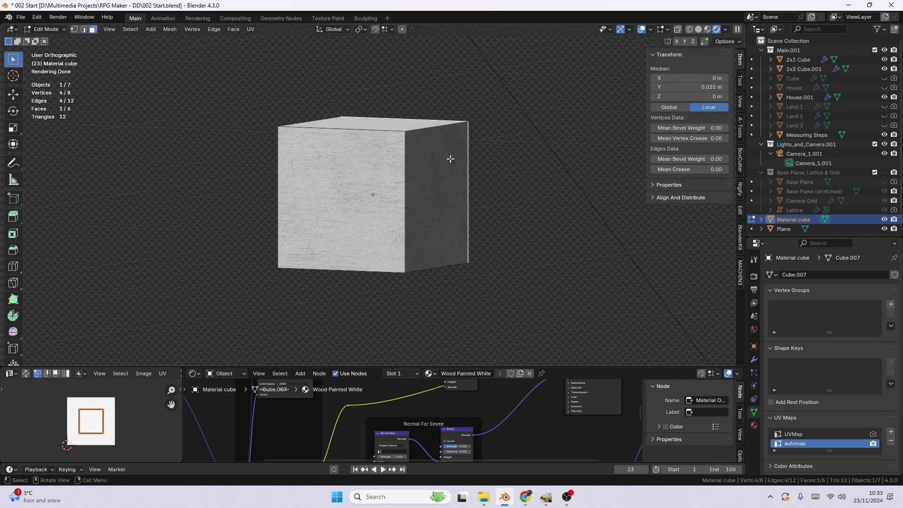
{"action": "key", "text": "g"}
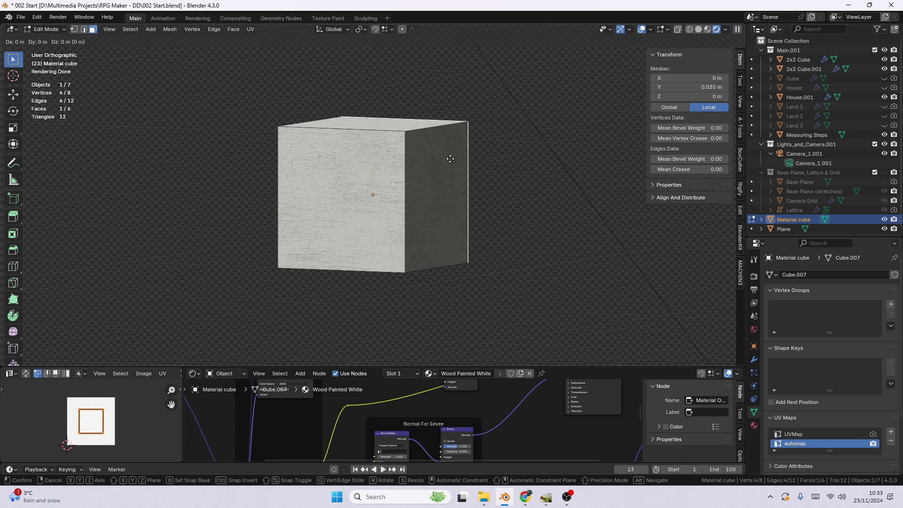
{"action": "key", "text": "z"}
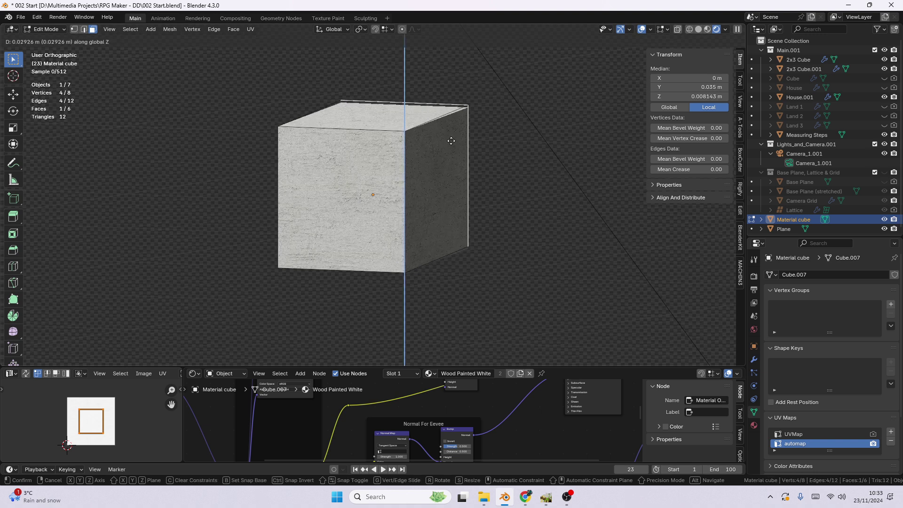
{"action": "left_click", "coordinate": [452, 85]}
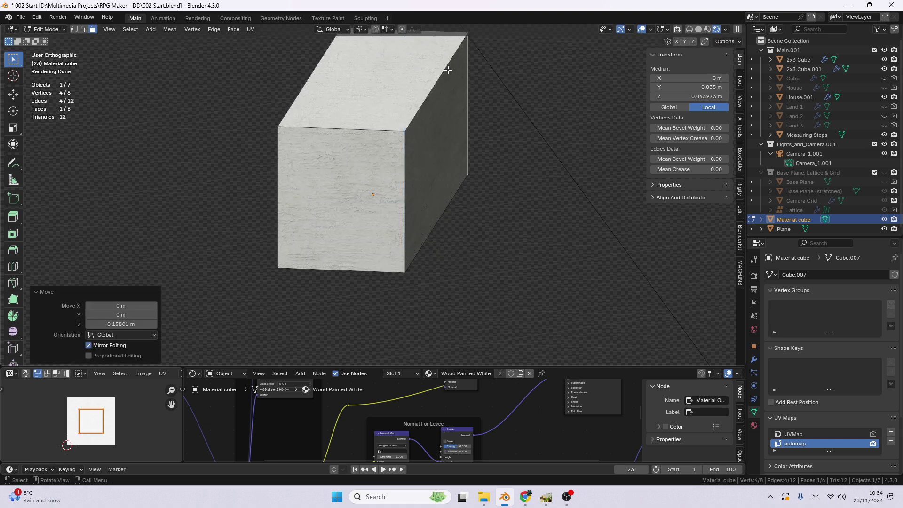
Inspect the skewed cube from the side and undo the vertical face move.
{"action": "middle_click_drag", "start_coordinate": [464, 132], "coordinate": [427, 133]}
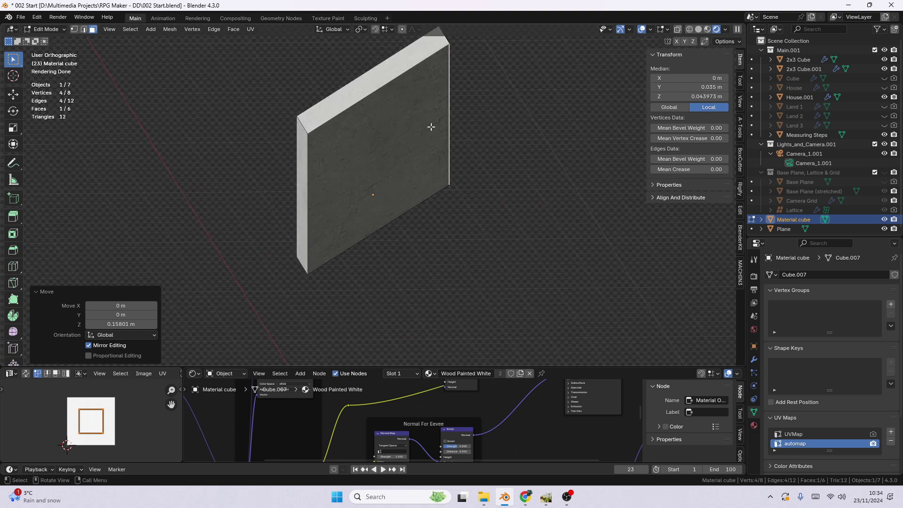
{"action": "mouse_move", "coordinate": [417, 168]}
{"action": "middle_mouse_down"}
{"action": "mouse_move", "coordinate": [460, 160]}
{"action": "mouse_move", "coordinate": [393, 177]}
{"action": "mouse_move", "coordinate": [458, 193]}
{"action": "mouse_move", "coordinate": [432, 168]}
{"action": "middle_mouse_up"}
{"action": "key", "text": "ctrl+z"}
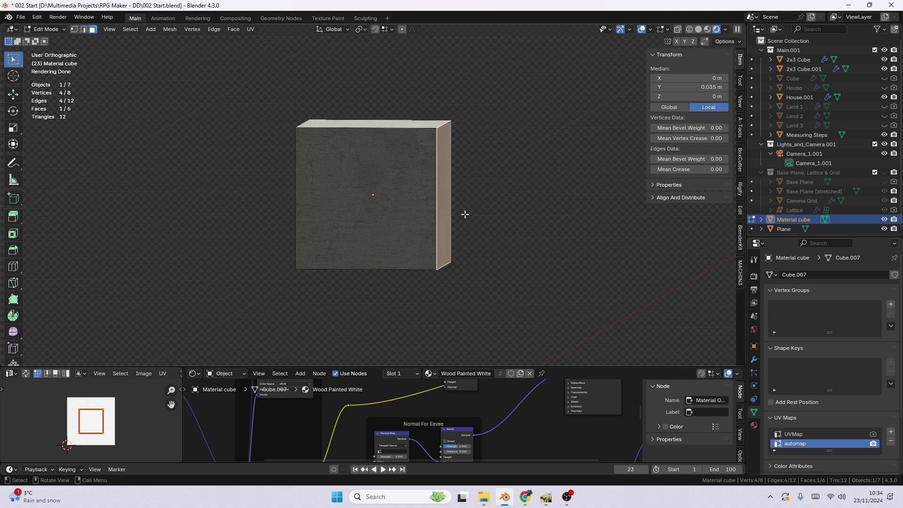
Move the cube's +Y face about 0.2 m along global Y and about 0.291 m up along global Z.
{"action": "key", "text": "g"}
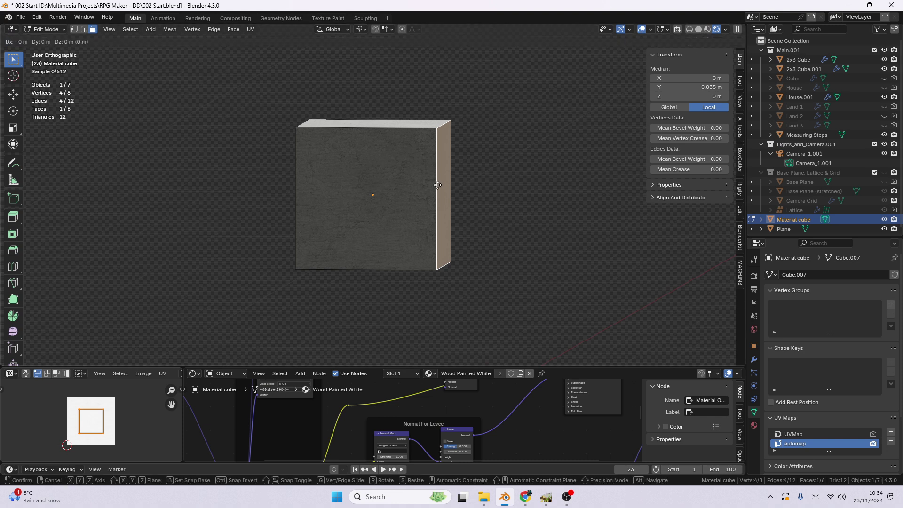
{"action": "key", "text": "y"}
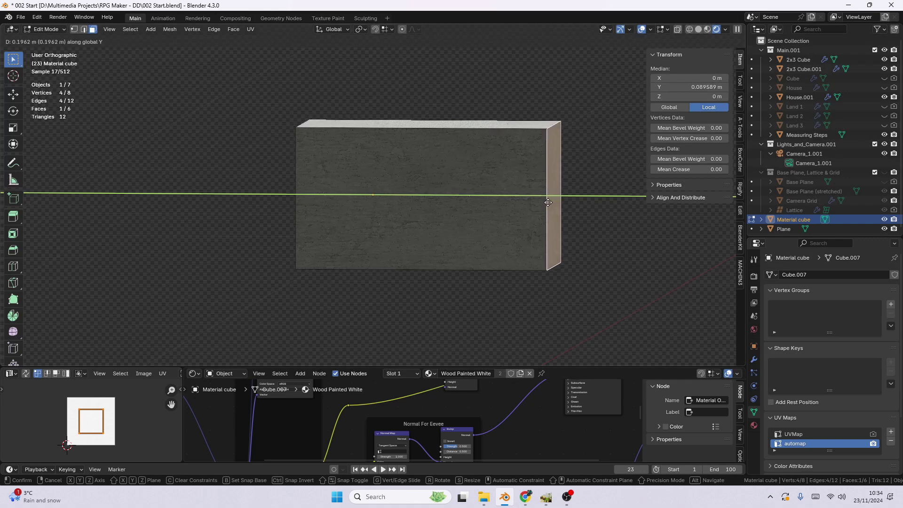
{"action": "left_click", "coordinate": [550, 203]}
{"action": "key", "text": "g"}
{"action": "key", "text": "y"}
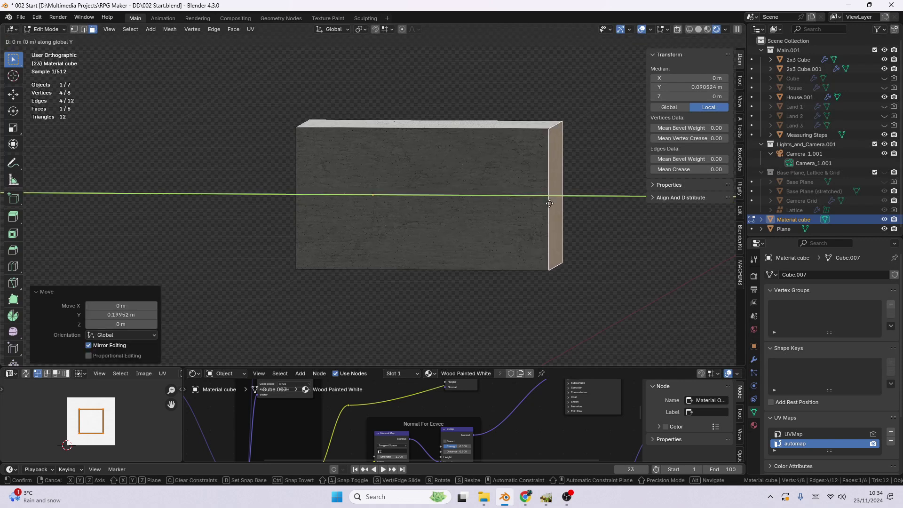
{"action": "key", "text": "z"}
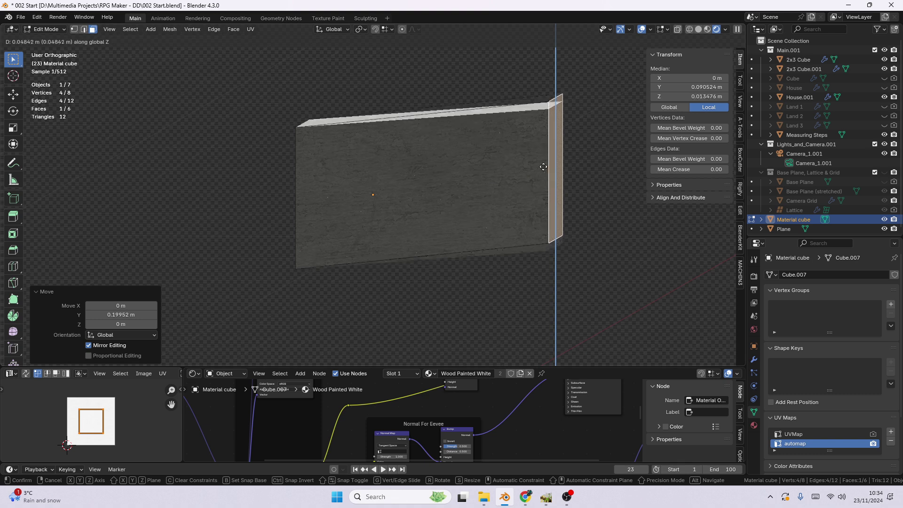
{"action": "left_click", "coordinate": [536, 39]}
Inspect the stretched, sheared block from above and undo both face moves.
{"action": "middle_click_drag", "start_coordinate": [423, 138], "coordinate": [493, 177]}
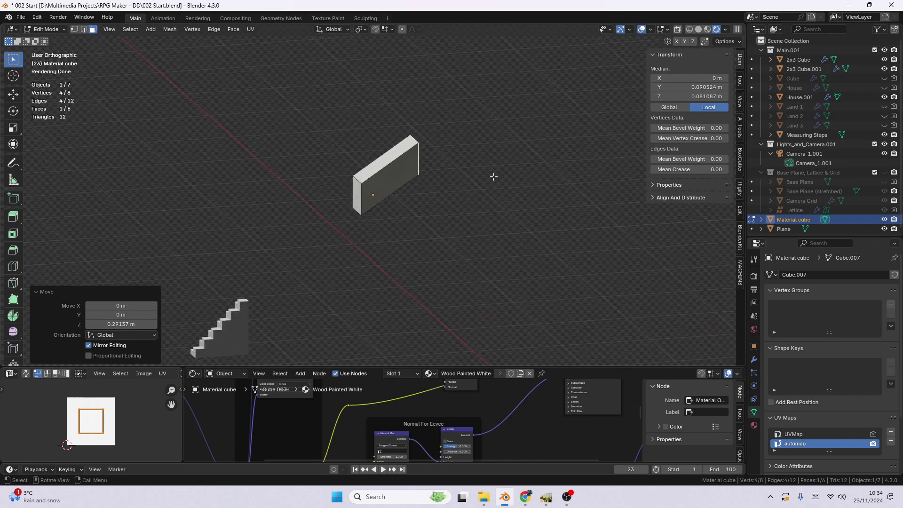
{"action": "scroll", "coordinate": [493, 176], "scroll_direction": "up", "scroll_amount": 3}
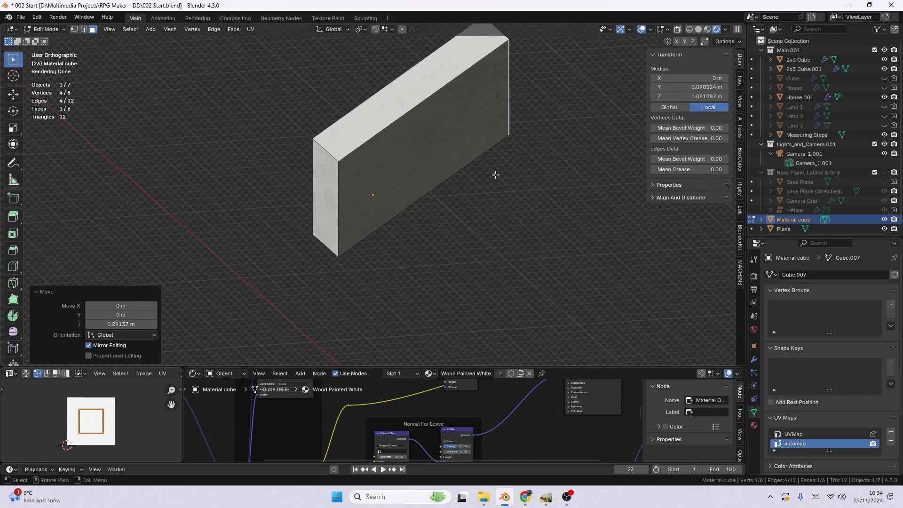
{"action": "key", "text": "ctrl+z"}
{"action": "key", "text": "ctrl+z"}
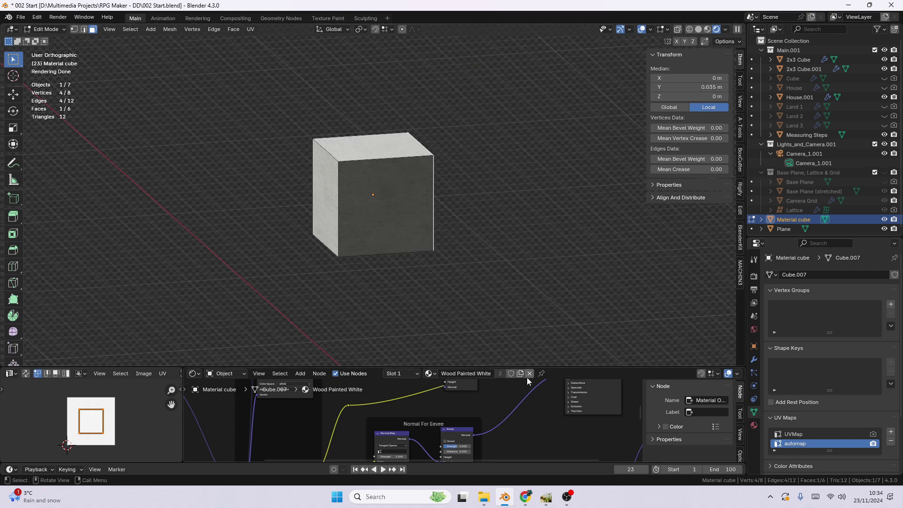
Examine the material cube from several angles and distances and return to Object Mode.
{"action": "key", "text": "i"}
{"action": "key", "text": "Escape"}
{"action": "scroll", "coordinate": [518, 303], "scroll_direction": "down", "scroll_amount": 3}
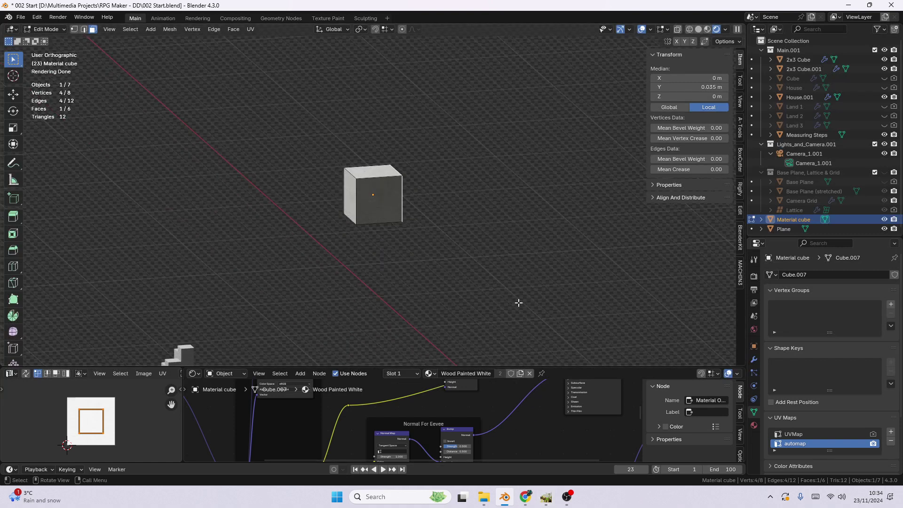
{"action": "scroll", "coordinate": [518, 303], "scroll_direction": "down", "scroll_amount": 2}
{"action": "scroll", "coordinate": [519, 303], "scroll_direction": "up", "scroll_amount": 3}
{"action": "middle_click_drag", "start_coordinate": [496, 288], "coordinate": [532, 295]}
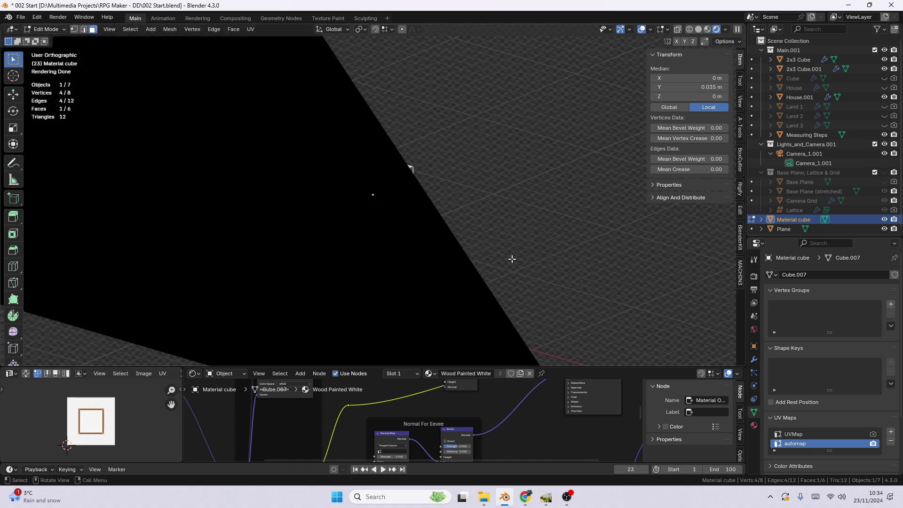
{"action": "scroll", "coordinate": [503, 259], "scroll_direction": "down", "scroll_amount": 5}
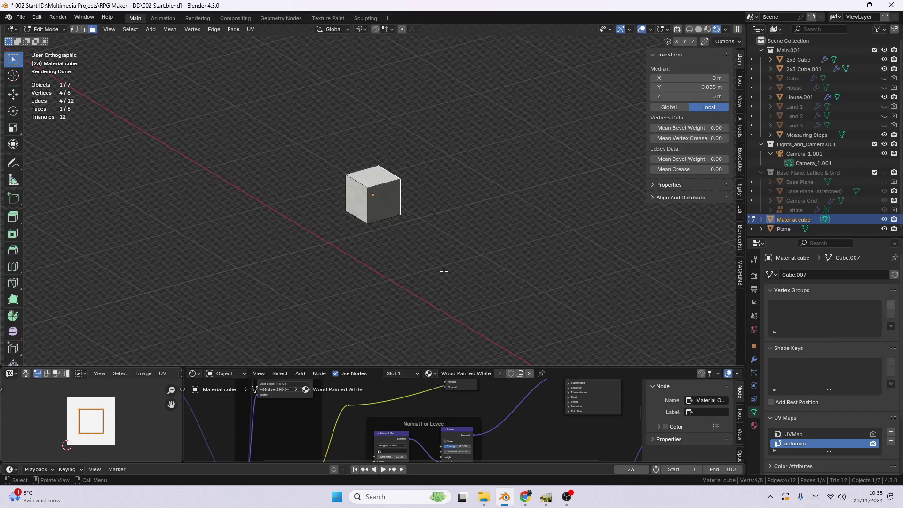
{"action": "scroll", "coordinate": [443, 272], "scroll_direction": "up", "scroll_amount": 1}
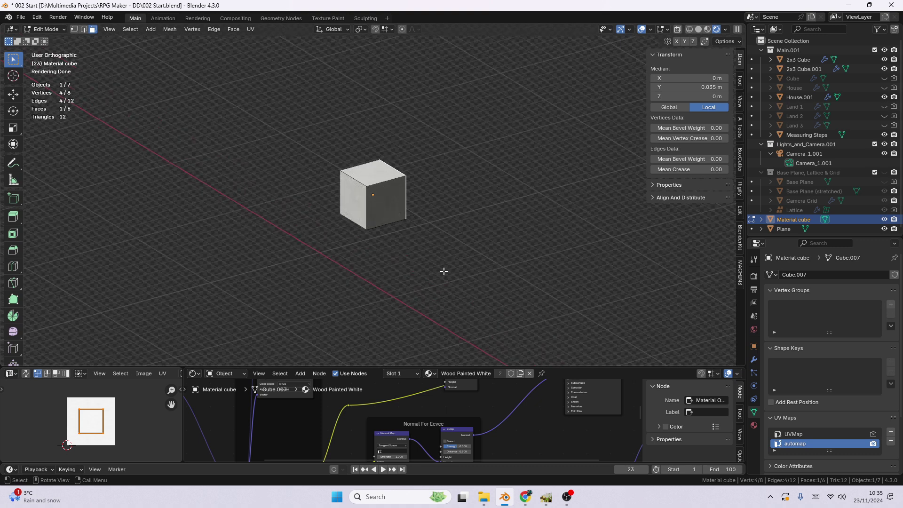
{"action": "scroll", "coordinate": [444, 272], "scroll_direction": "down", "scroll_amount": 1}
{"action": "middle_click_drag", "start_coordinate": [418, 268], "coordinate": [422, 256]}
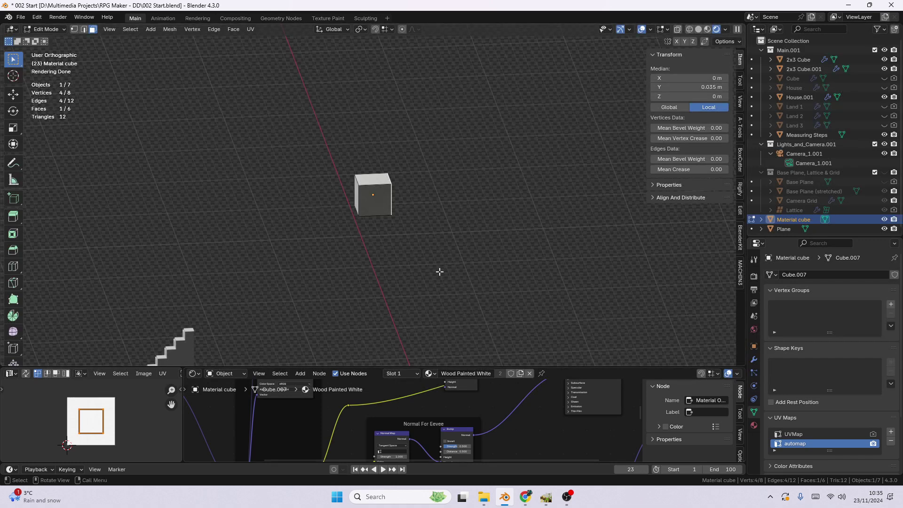
{"action": "key", "text": "Tab"}
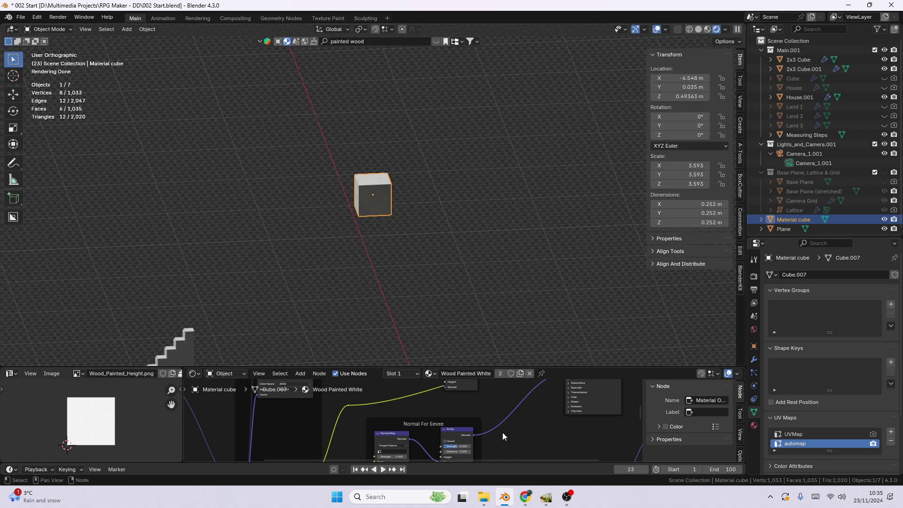
Switch to GIMP, select the 96 × 96 px plateau top, and replace that selection with its central 32 × 32 px tile.
{"action": "left_click", "coordinate": [546, 497]}
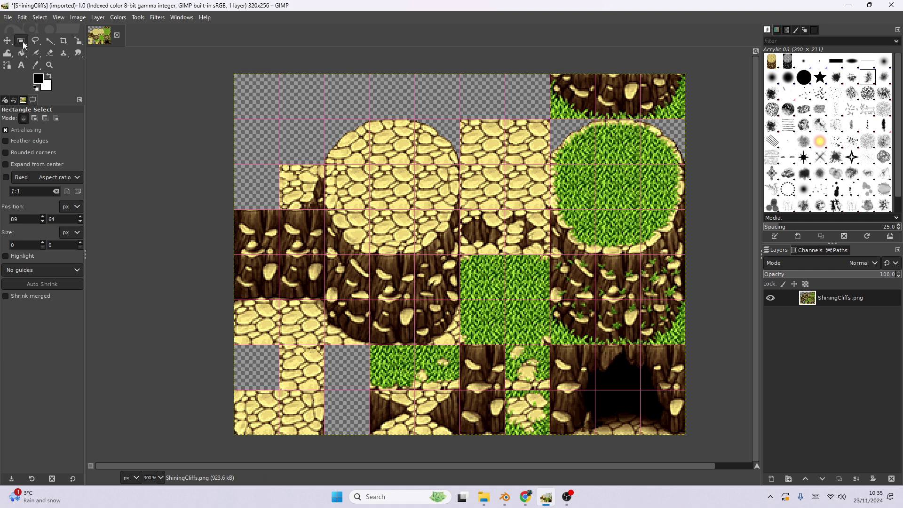
{"action": "left_click_drag", "start_coordinate": [329, 117], "coordinate": [458, 251]}
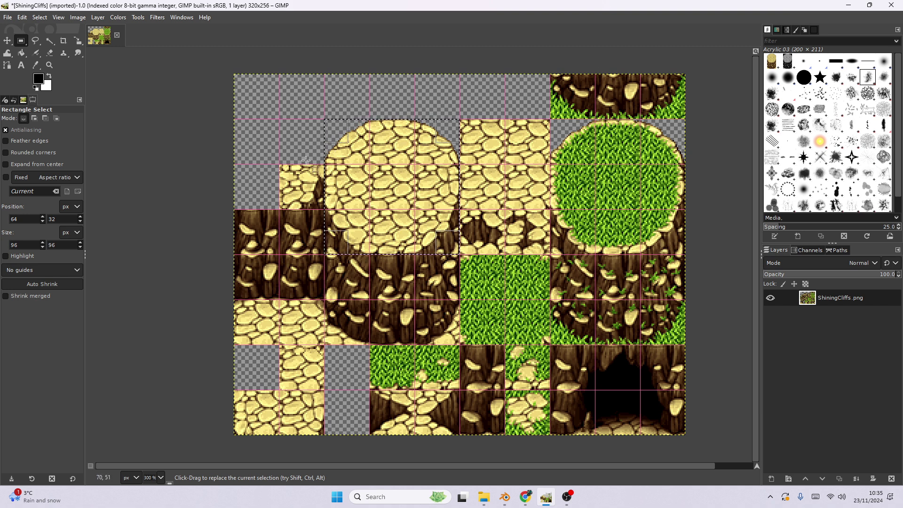
{"action": "left_click", "coordinate": [549, 258]}
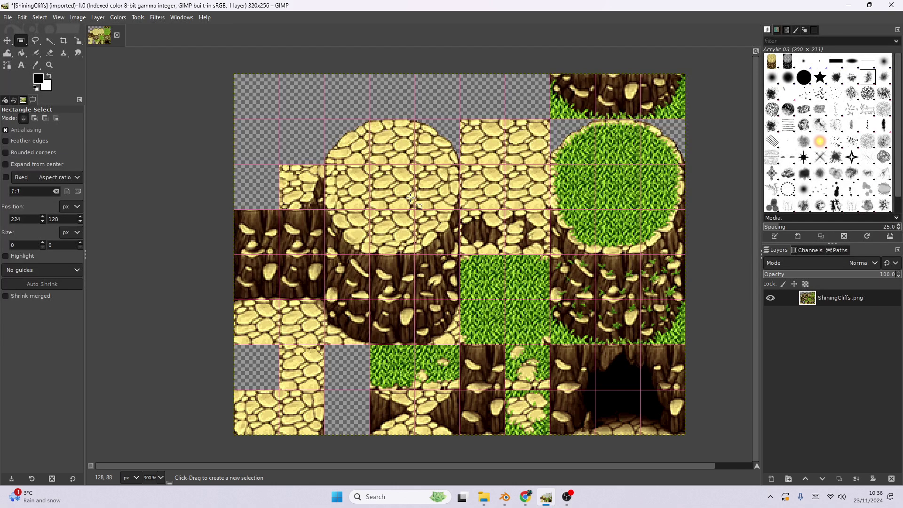
{"action": "left_click_drag", "start_coordinate": [369, 165], "coordinate": [416, 207]}
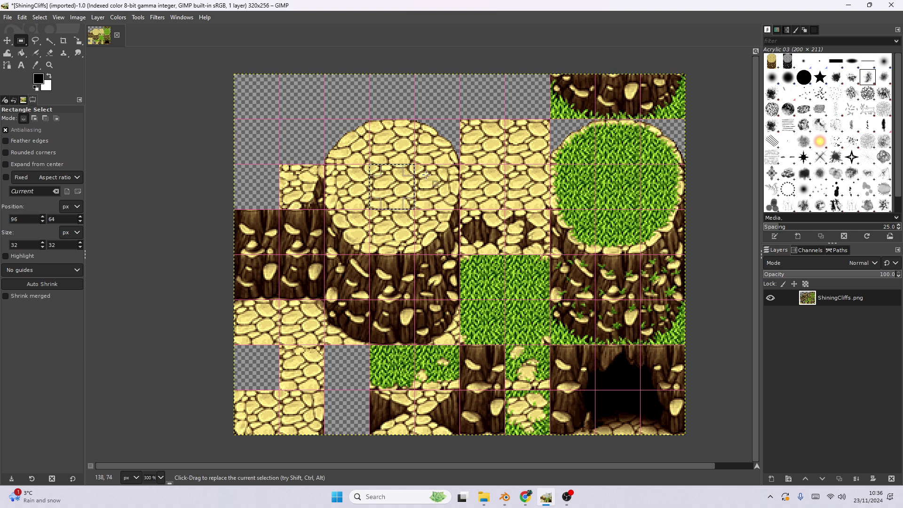
Reselect the plateau's central 32 × 32 px tile on the grid and clear the selection.
{"action": "left_click", "coordinate": [425, 260]}
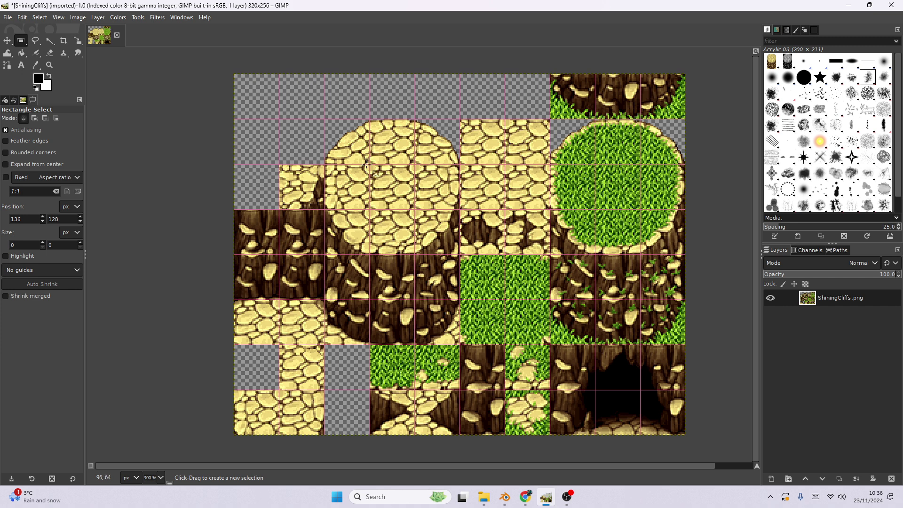
{"action": "left_click_drag", "start_coordinate": [370, 162], "coordinate": [416, 212]}
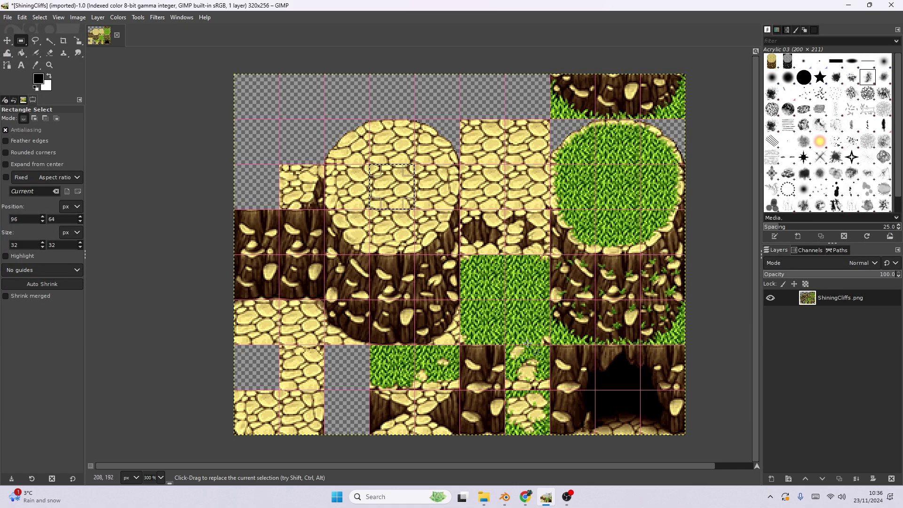
{"action": "left_click", "coordinate": [444, 300]}
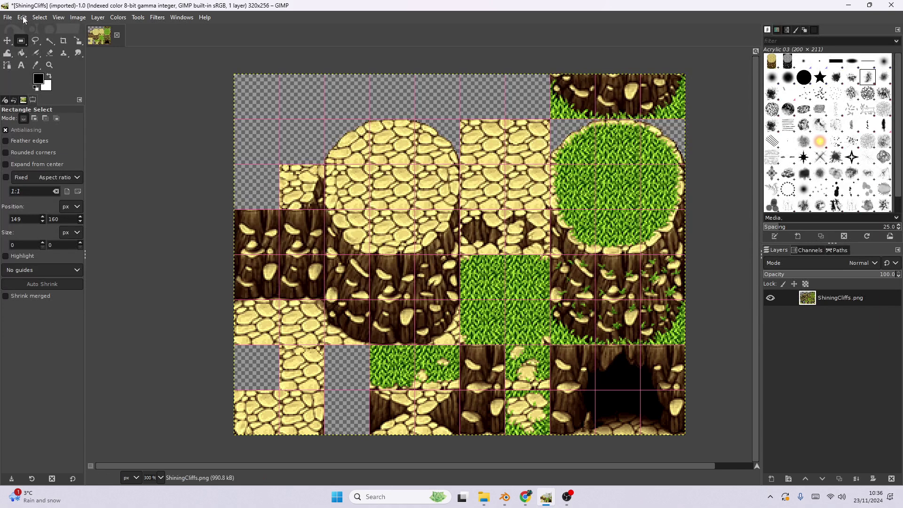
Open the default image grid preferences, examine the line style and spacing settings, and cancel the dialog.
{"action": "left_click", "coordinate": [23, 17]}
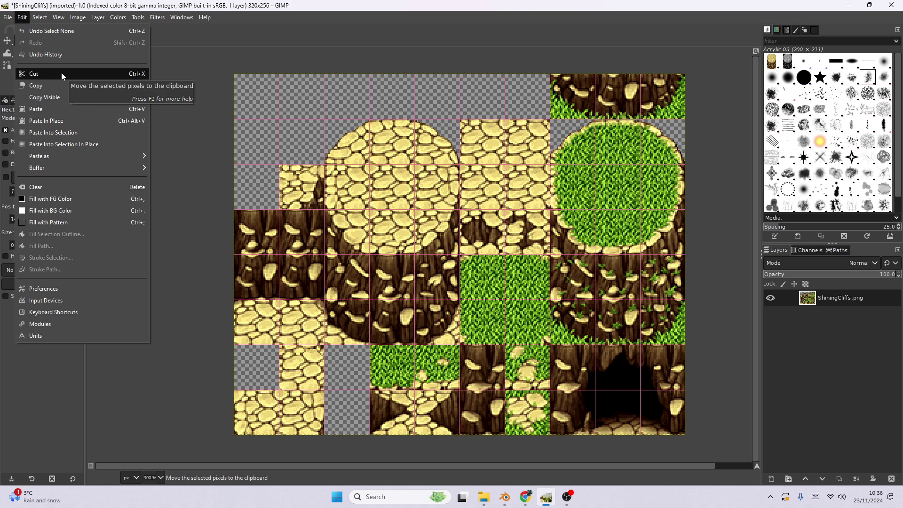
{"action": "left_click", "coordinate": [49, 288]}
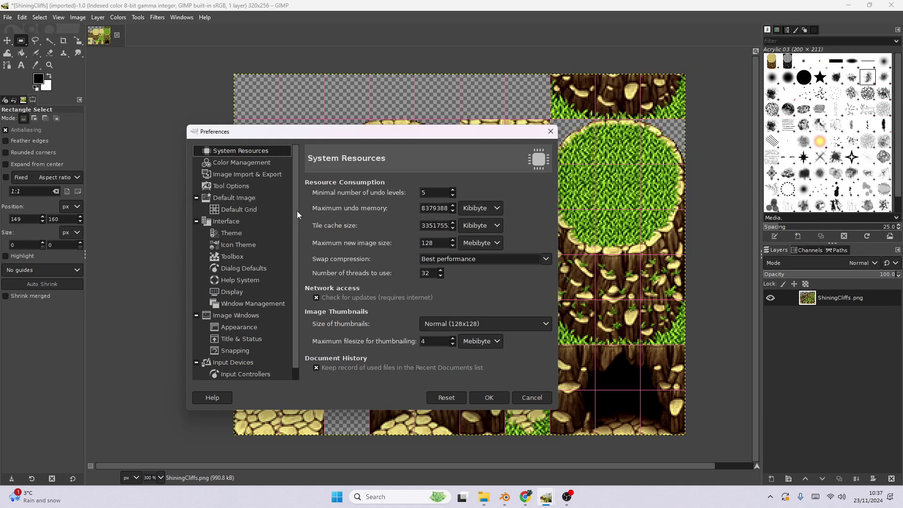
{"action": "scroll", "coordinate": [297, 221], "scroll_direction": "down", "scroll_amount": 1}
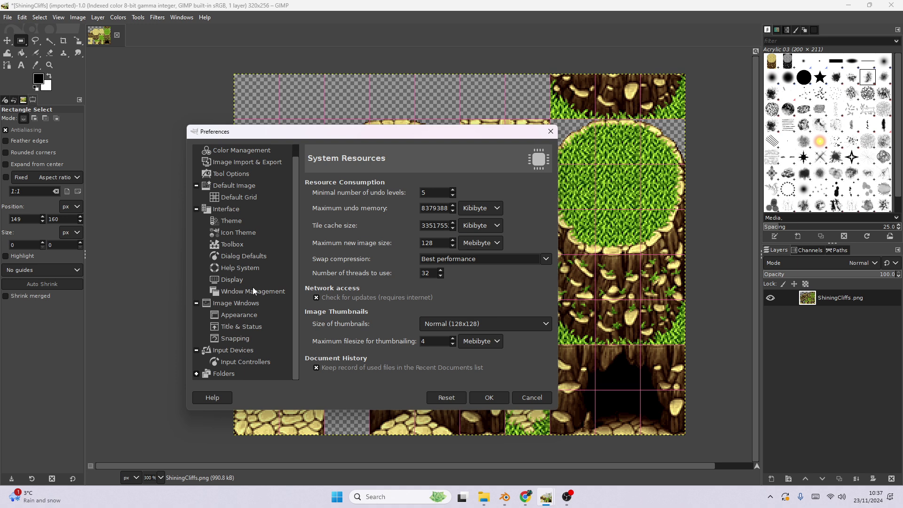
{"action": "scroll", "coordinate": [252, 289], "scroll_direction": "up", "scroll_amount": 1}
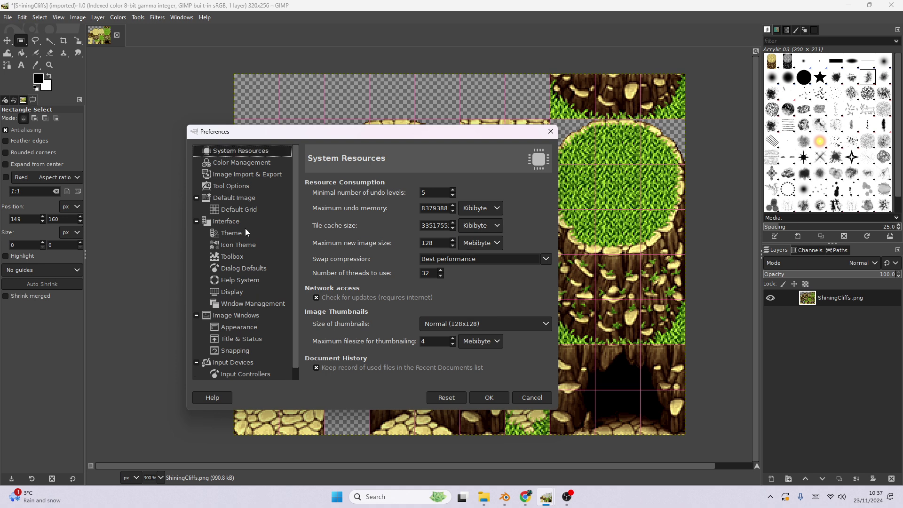
{"action": "left_click", "coordinate": [236, 209]}
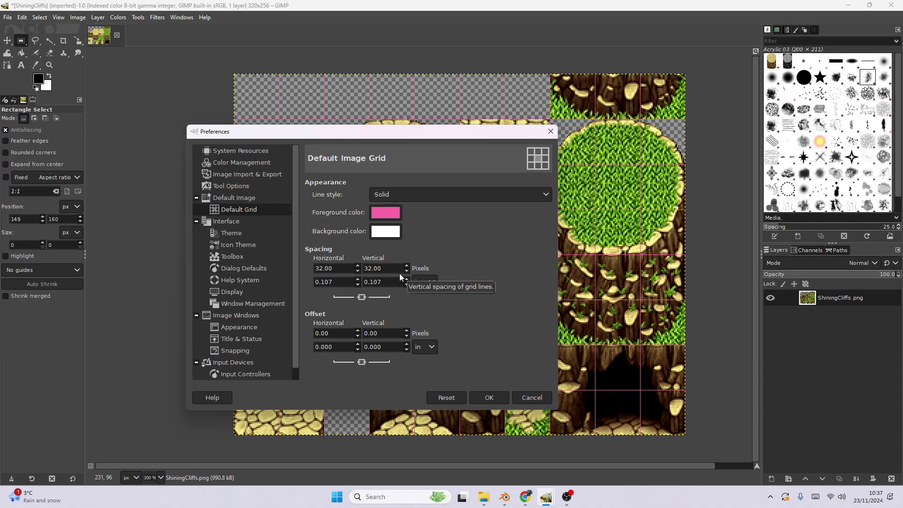
{"action": "left_click", "coordinate": [531, 399]}
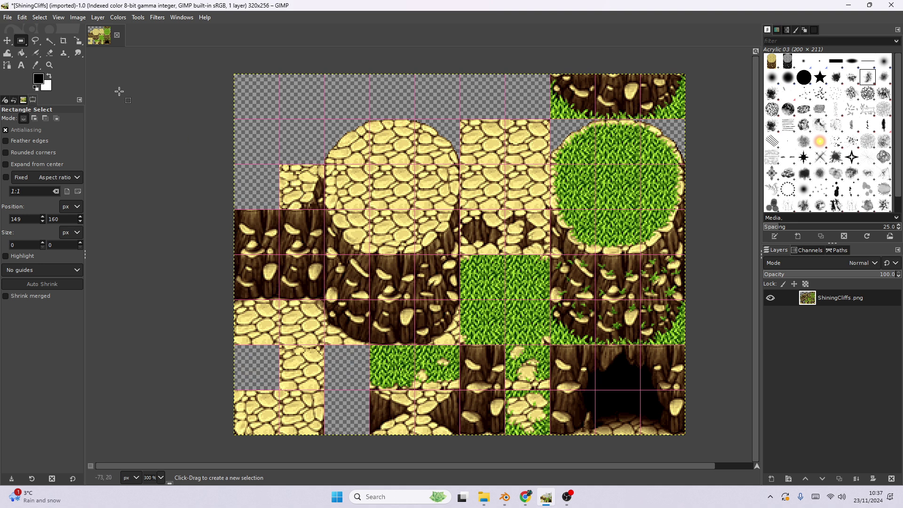
Reopen the preferences, look through the list of categories, and cancel the dialog.
{"action": "left_click", "coordinate": [23, 17]}
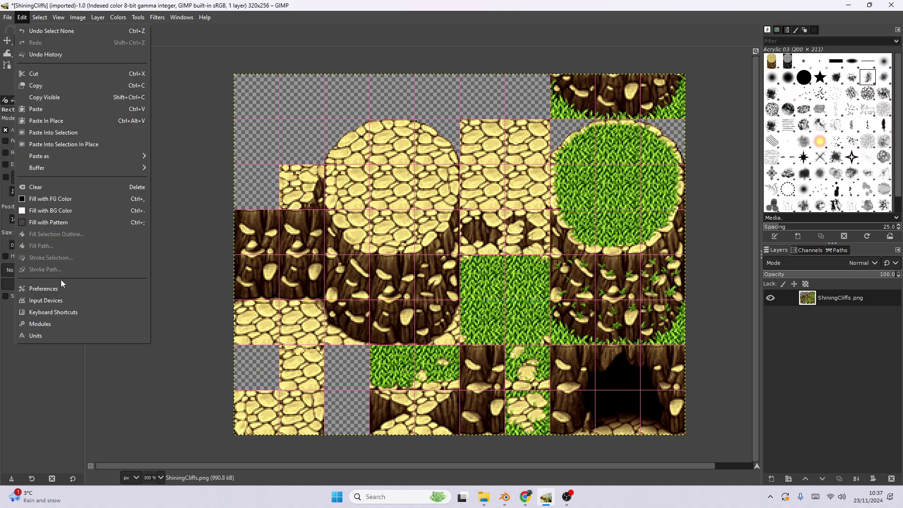
{"action": "left_click", "coordinate": [55, 291]}
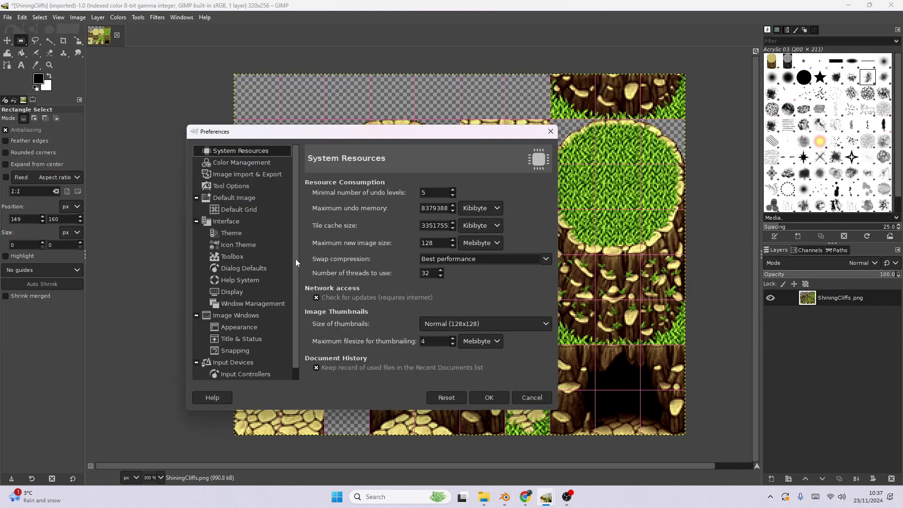
{"action": "scroll", "coordinate": [295, 259], "scroll_direction": "down", "scroll_amount": 1}
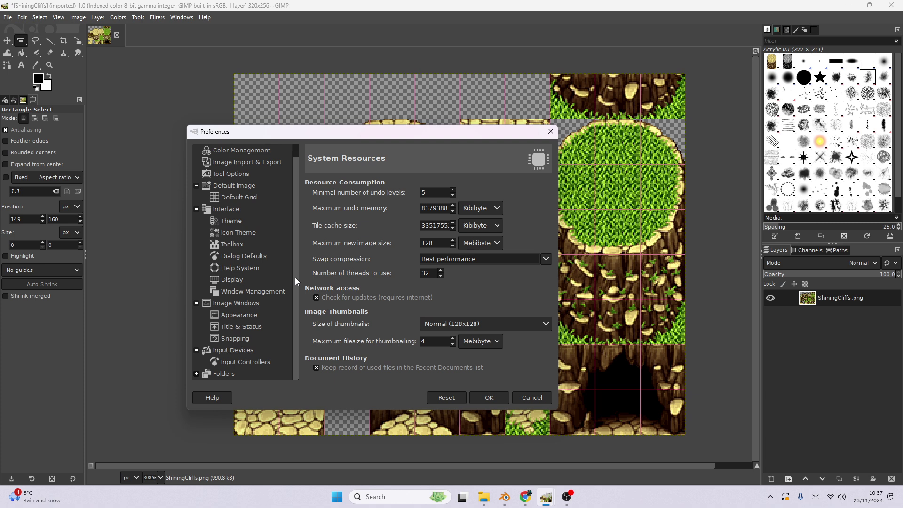
{"action": "left_click_drag", "start_coordinate": [294, 270], "coordinate": [294, 257]}
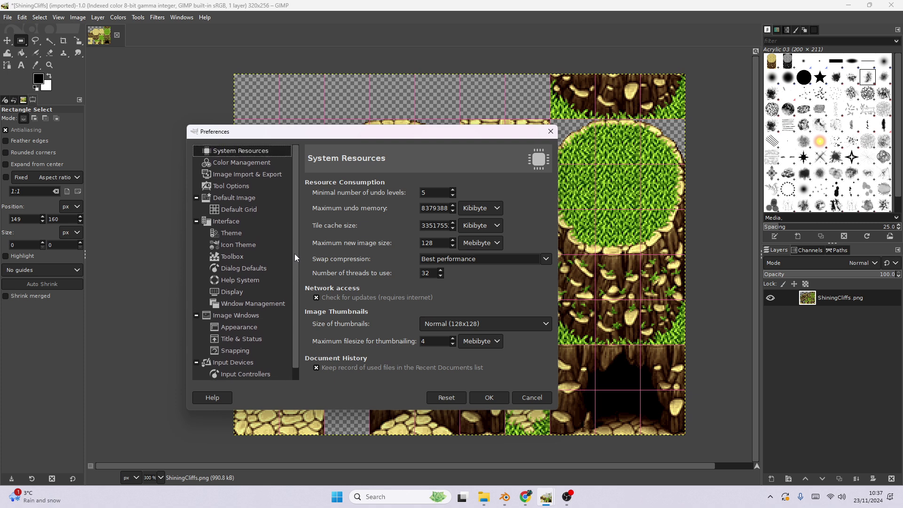
{"action": "left_click_drag", "start_coordinate": [293, 258], "coordinate": [290, 274]}
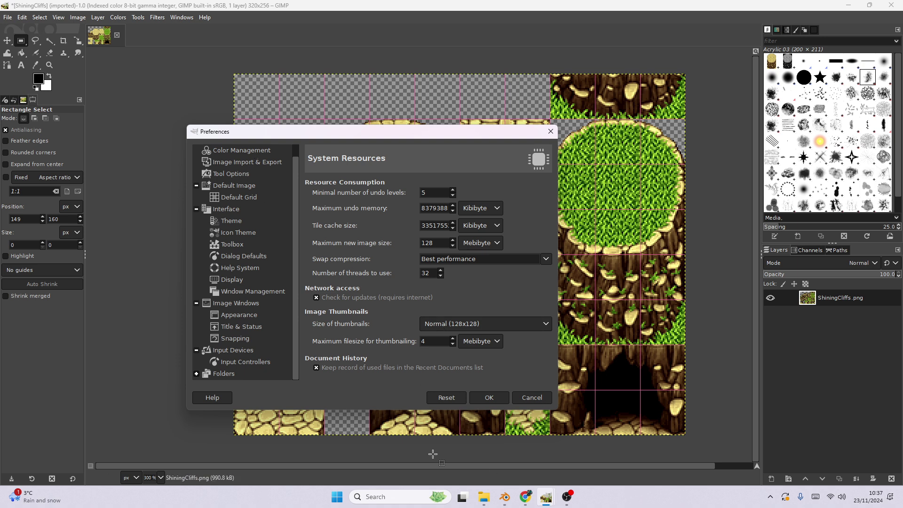
{"action": "left_click", "coordinate": [528, 396]}
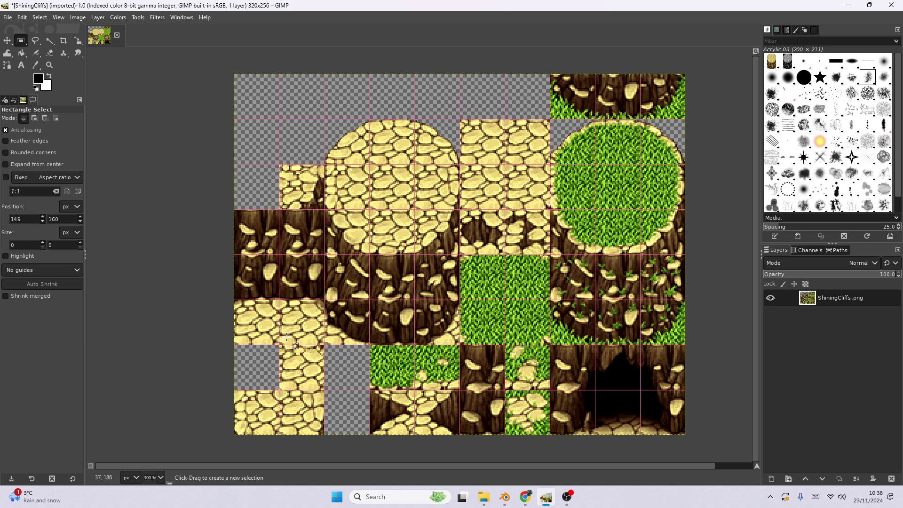
Check the grid snapping option and toggle the tileset's grid display.
{"action": "key", "text": "ctrl"}
{"action": "left_click", "coordinate": [60, 18]}
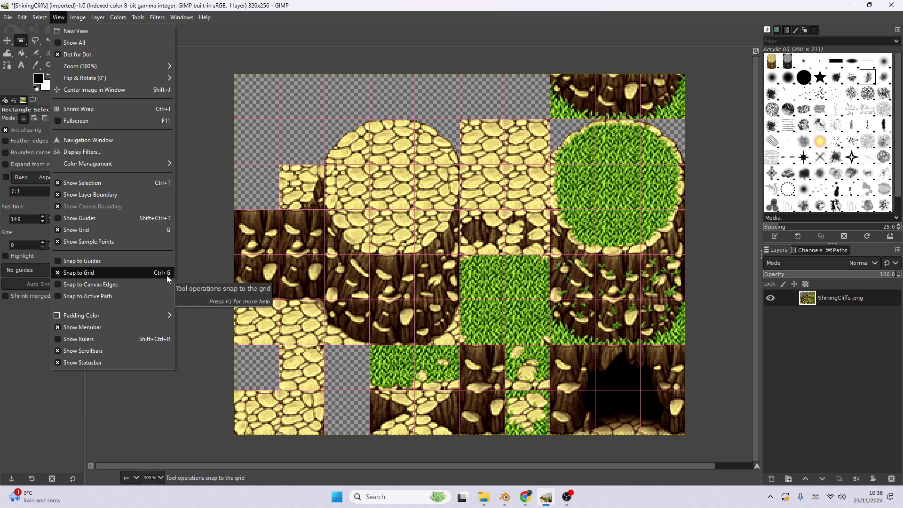
{"action": "left_click", "coordinate": [50, 59]}
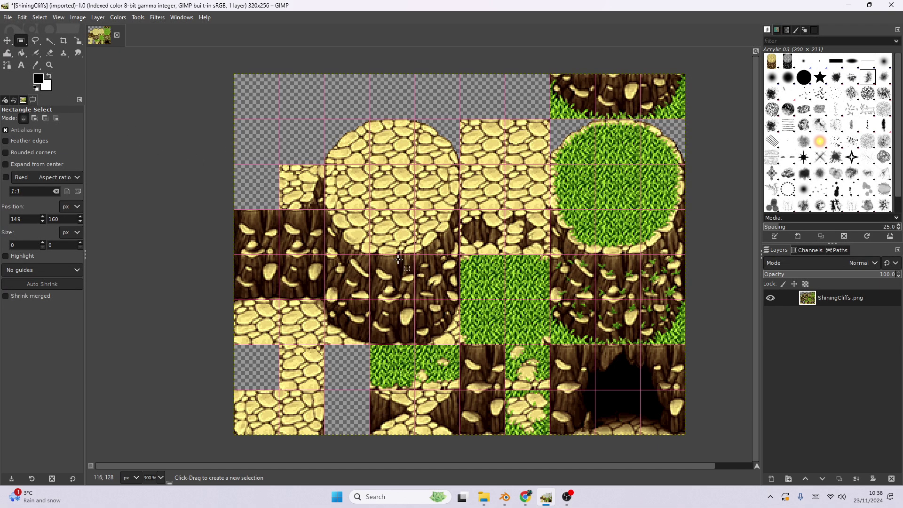
{"action": "key", "text": "ctrl+shift+g"}
{"action": "key", "text": "g"}
{"action": "key", "text": "g"}
{"action": "key", "text": "g"}
Switch back to Blender and select the scene camera Camera_1.001.
{"action": "left_click", "coordinate": [846, 5]}
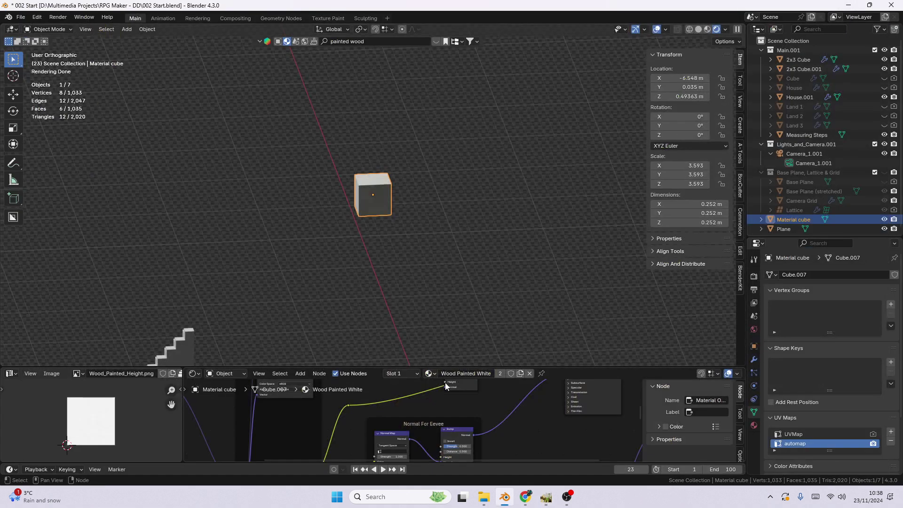
{"action": "scroll", "coordinate": [392, 296], "scroll_direction": "down", "scroll_amount": 7}
{"action": "middle_click_drag", "start_coordinate": [395, 295], "coordinate": [383, 256]}
{"action": "scroll", "coordinate": [433, 299], "scroll_direction": "up", "scroll_amount": 3}
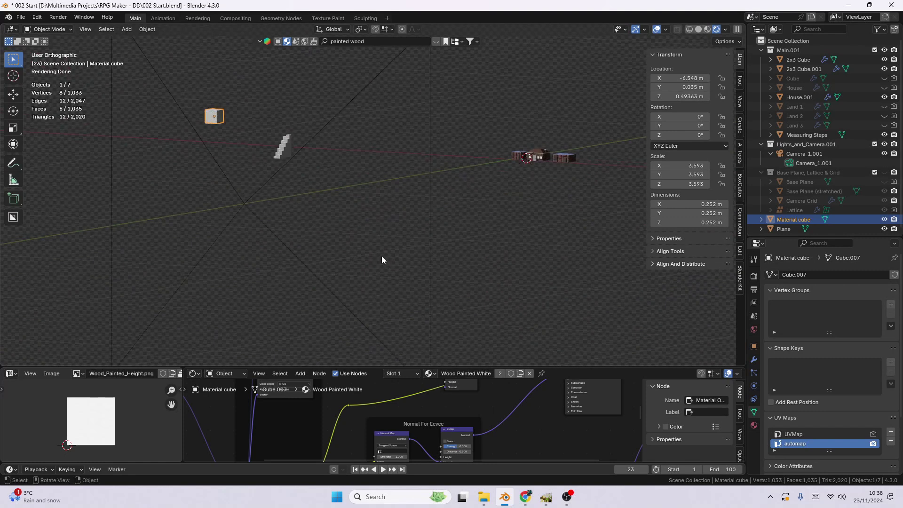
{"action": "scroll", "coordinate": [382, 255], "scroll_direction": "down", "scroll_amount": 2}
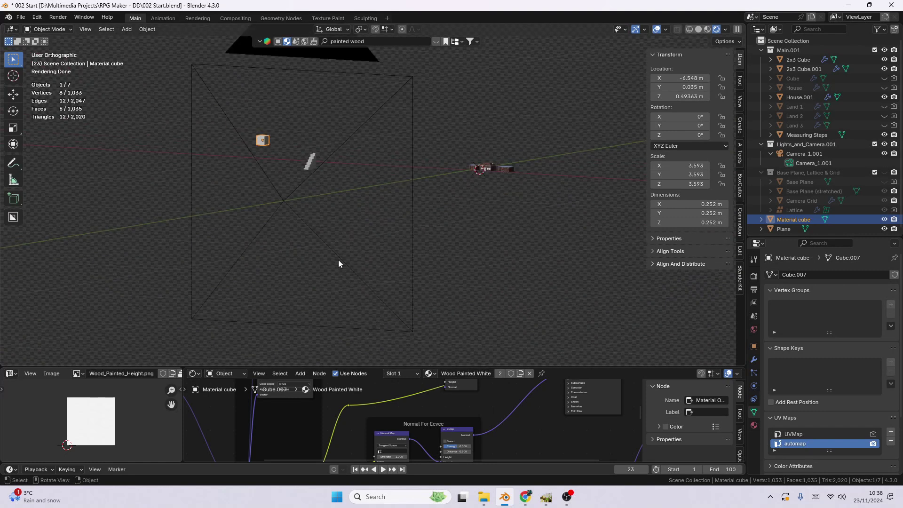
{"action": "left_click", "coordinate": [305, 223]}
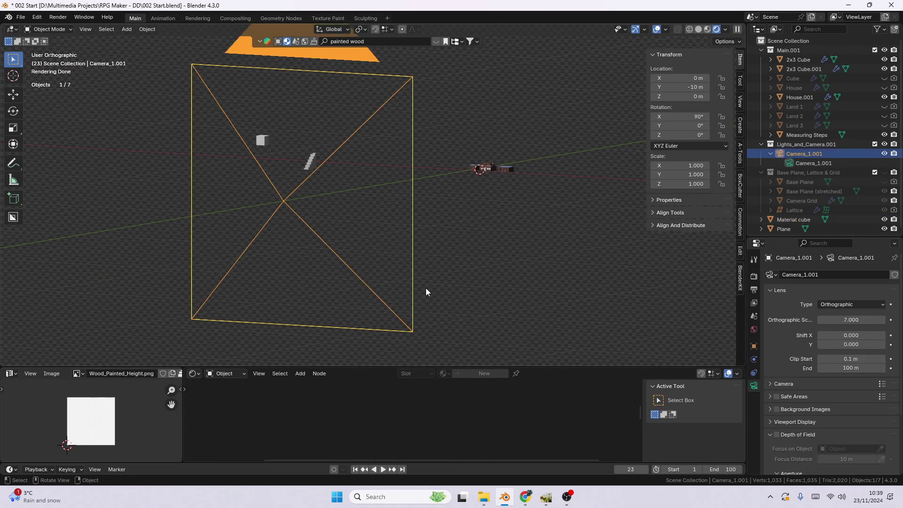
Examine the camera's placement relative to the scene and choose Orthographic as its lens type.
{"action": "scroll", "coordinate": [445, 222], "scroll_direction": "down", "scroll_amount": 2}
{"action": "mouse_move", "coordinate": [446, 215]}
{"action": "middle_mouse_down"}
{"action": "mouse_move", "coordinate": [431, 217]}
{"action": "mouse_move", "coordinate": [442, 215]}
{"action": "middle_mouse_up"}
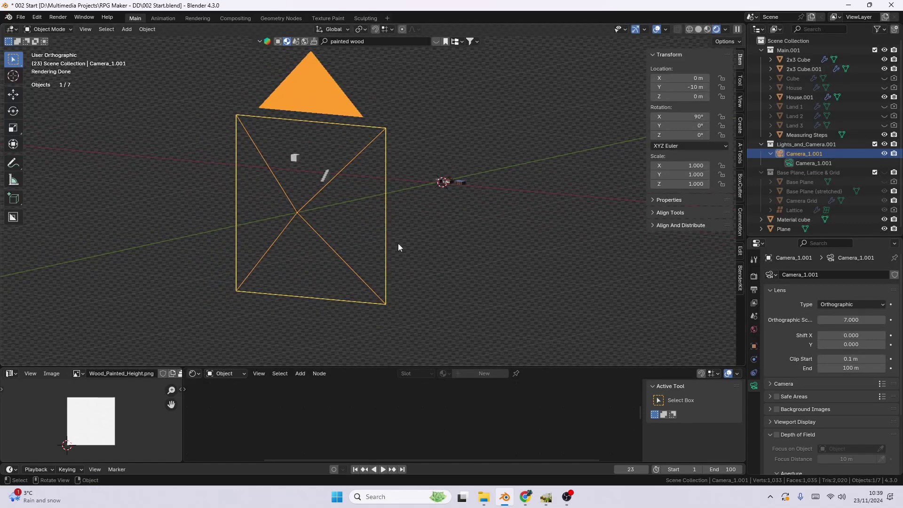
{"action": "middle_click_drag", "start_coordinate": [315, 187], "coordinate": [352, 234]}
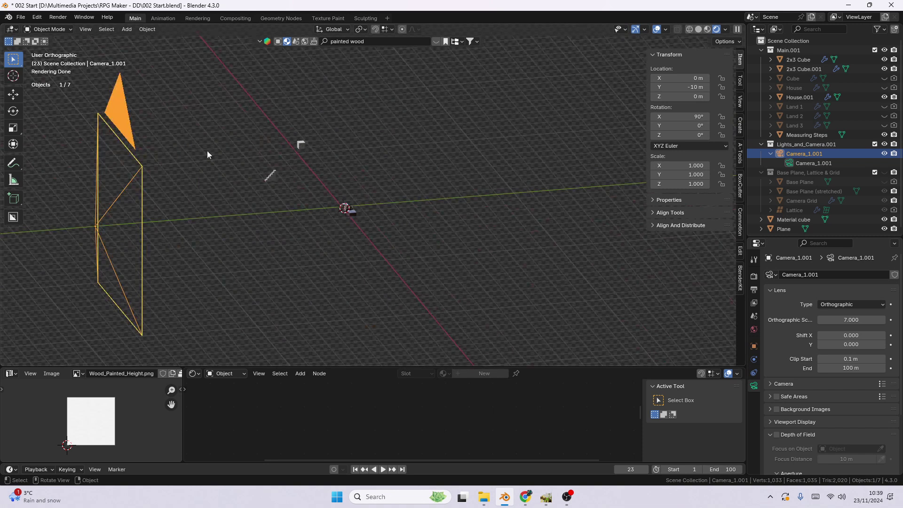
{"action": "middle_click_drag", "start_coordinate": [194, 166], "coordinate": [211, 170]}
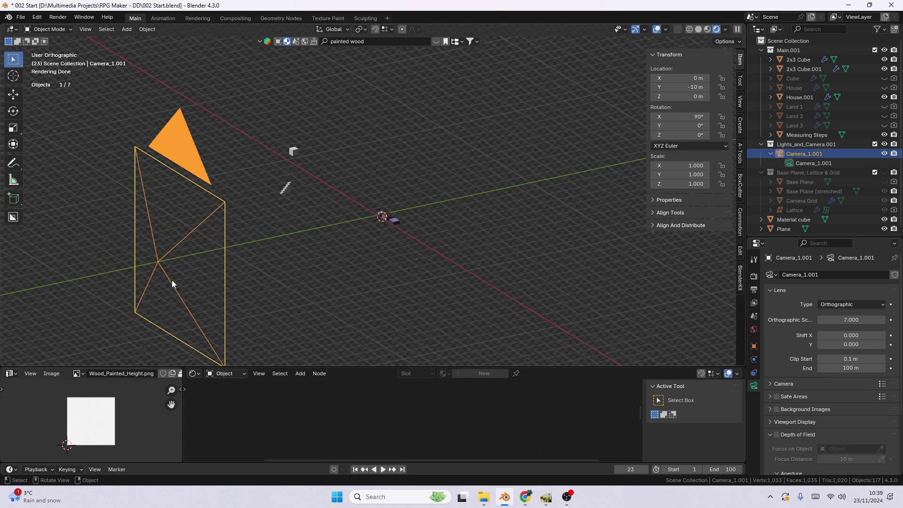
{"action": "middle_click_drag", "start_coordinate": [147, 299], "coordinate": [259, 303]}
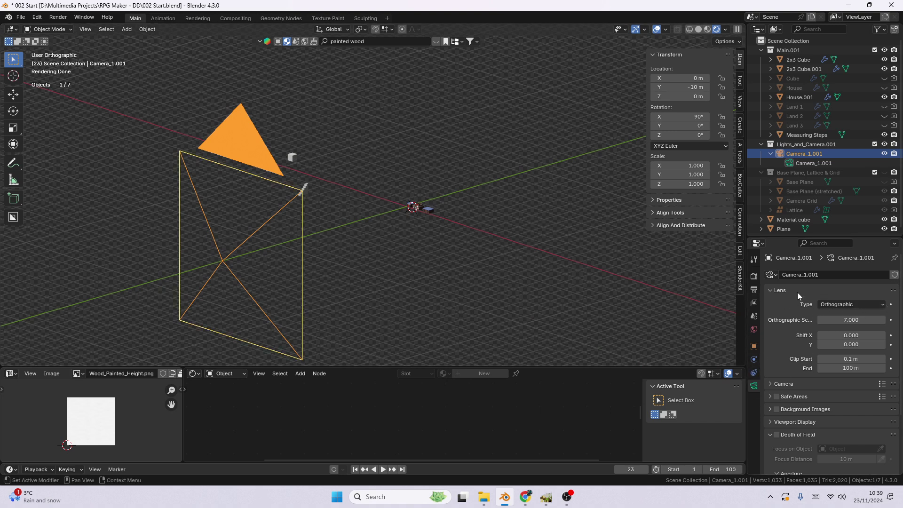
{"action": "left_click", "coordinate": [881, 306]}
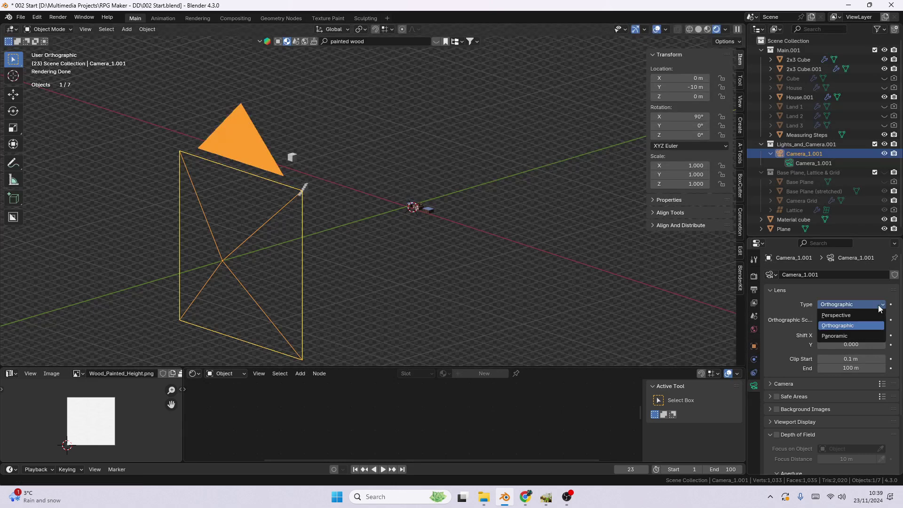
{"action": "left_click", "coordinate": [831, 325]}
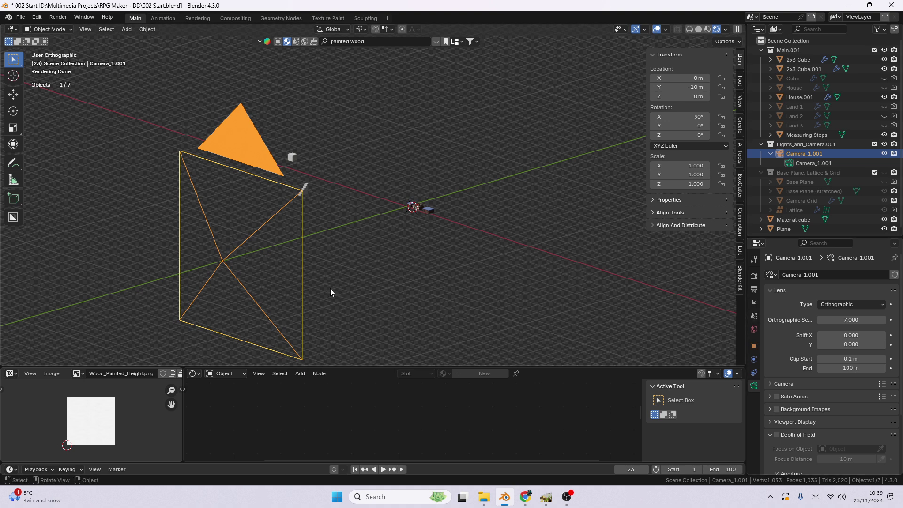
Examine the camera's viewing direction, the render sampling settings, and the output resolution settings.
{"action": "middle_click_drag", "start_coordinate": [310, 276], "coordinate": [280, 277]}
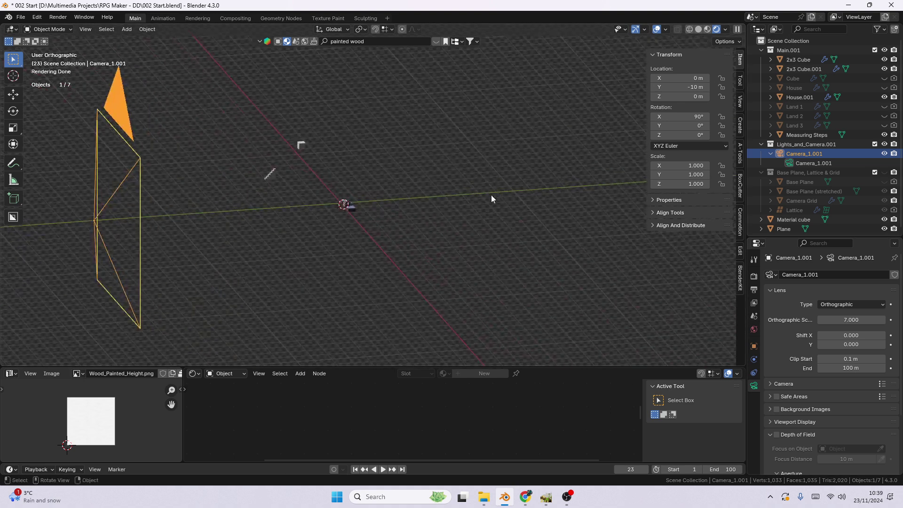
{"action": "middle_click_drag", "start_coordinate": [144, 231], "coordinate": [184, 238]}
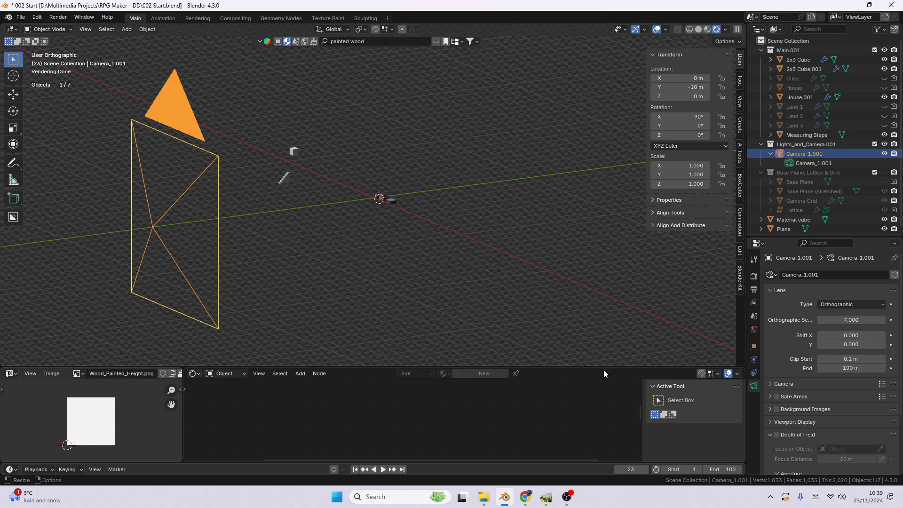
{"action": "middle_click_drag", "start_coordinate": [609, 357], "coordinate": [531, 308]}
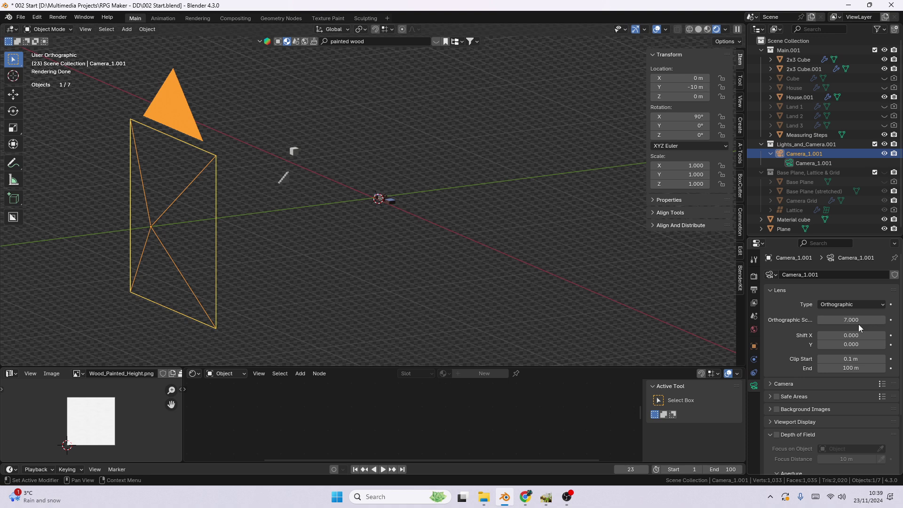
{"action": "left_click", "coordinate": [754, 276]}
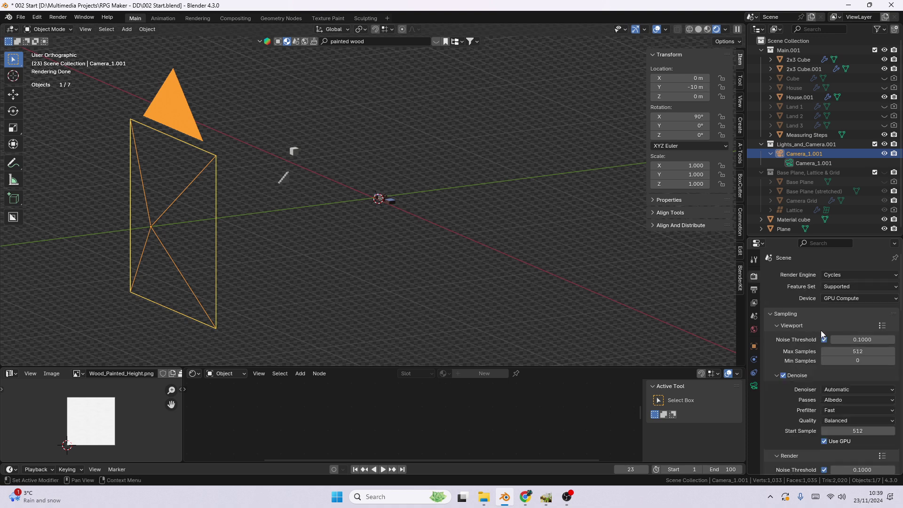
{"action": "scroll", "coordinate": [821, 330], "scroll_direction": "down", "scroll_amount": 1}
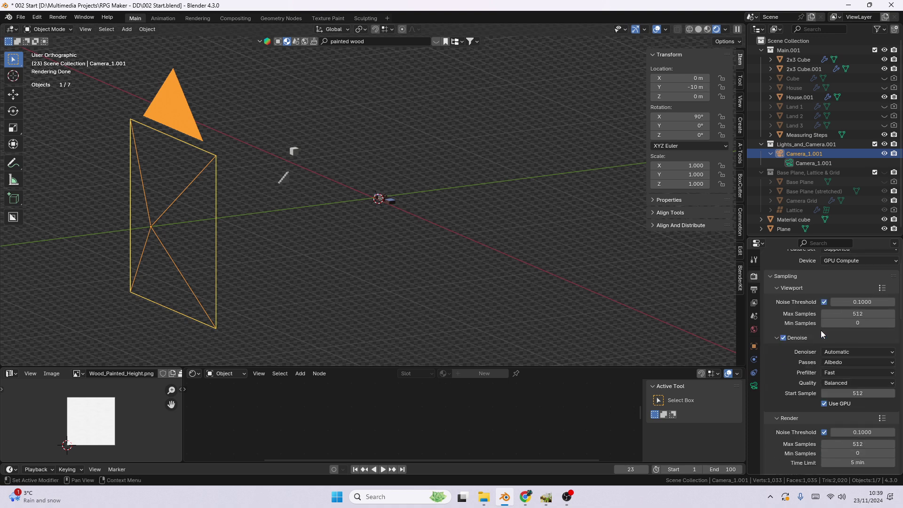
{"action": "left_click", "coordinate": [755, 290]}
{"action": "scroll", "coordinate": [815, 321], "scroll_direction": "up", "scroll_amount": 1}
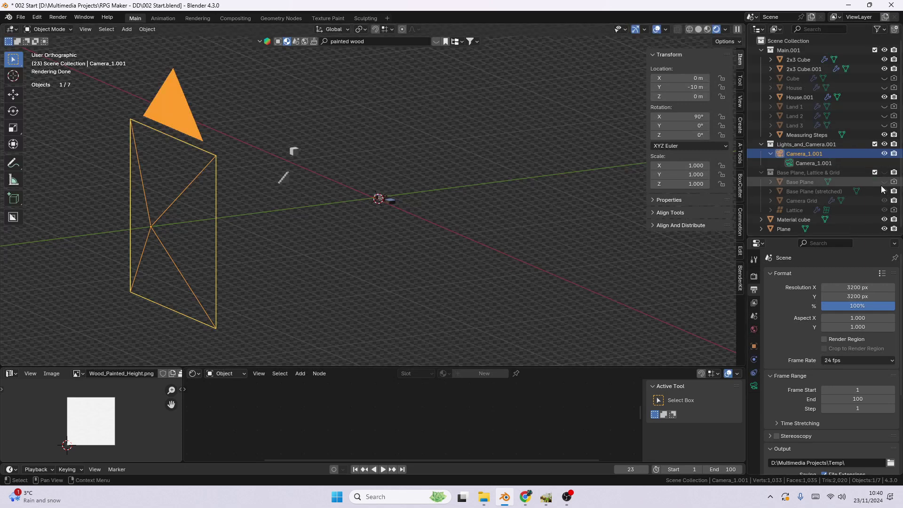
Make the Base Plane, Lattice & Grid collection visible in the viewport.
{"action": "scroll", "coordinate": [885, 211], "scroll_direction": "down", "scroll_amount": 1}
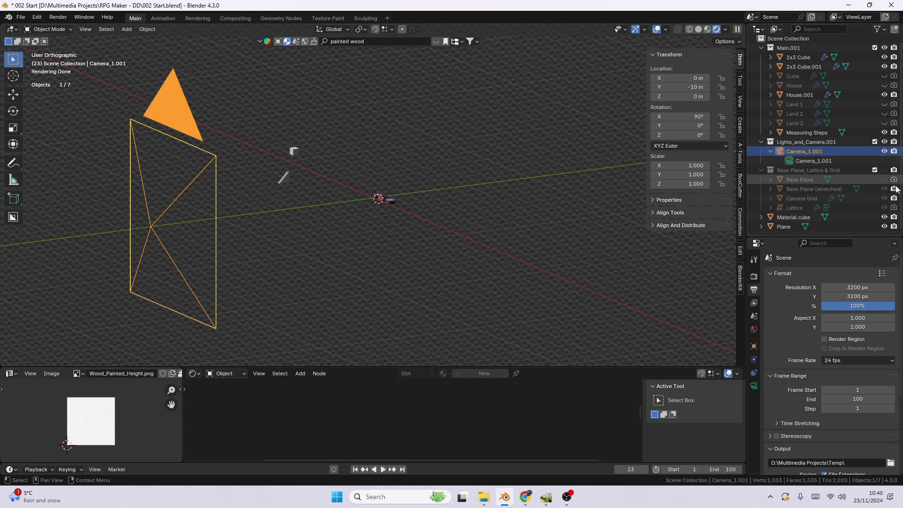
{"action": "left_click_drag", "start_coordinate": [894, 189], "coordinate": [894, 208]}
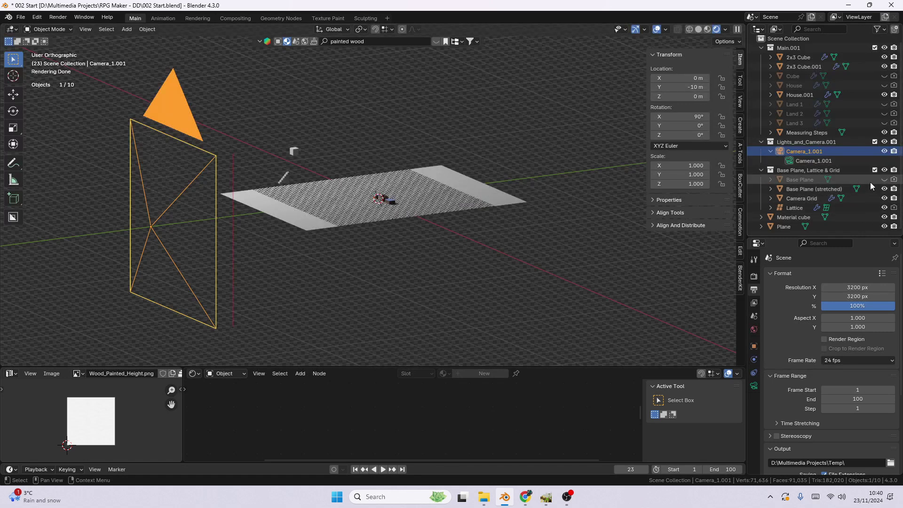
Hide the Base Plane (stretched) and select the Camera Grid, keeping it visible in front of the camera.
{"action": "left_click", "coordinate": [884, 189]}
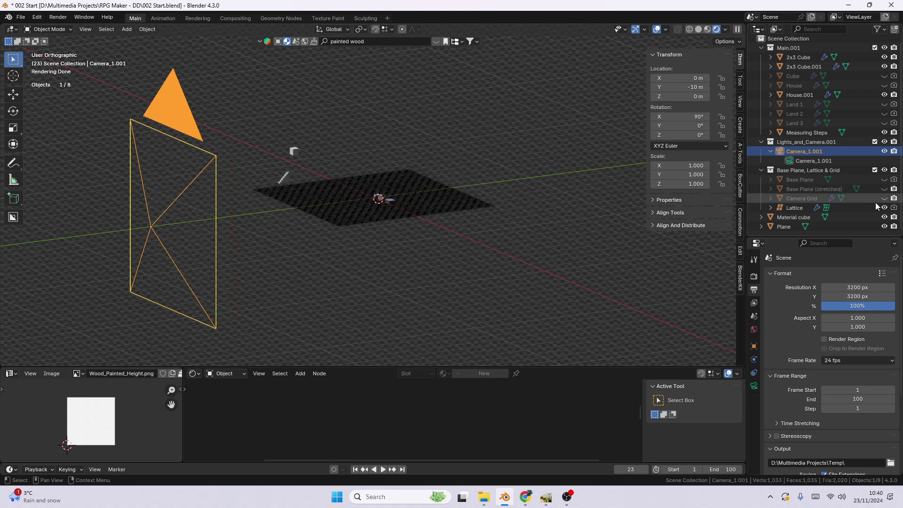
{"action": "left_click", "coordinate": [809, 195]}
{"action": "middle_click_drag", "start_coordinate": [496, 236], "coordinate": [319, 216]}
{"action": "middle_click_drag", "start_coordinate": [227, 217], "coordinate": [486, 187]}
{"action": "scroll", "coordinate": [486, 186], "scroll_direction": "down", "scroll_amount": 5}
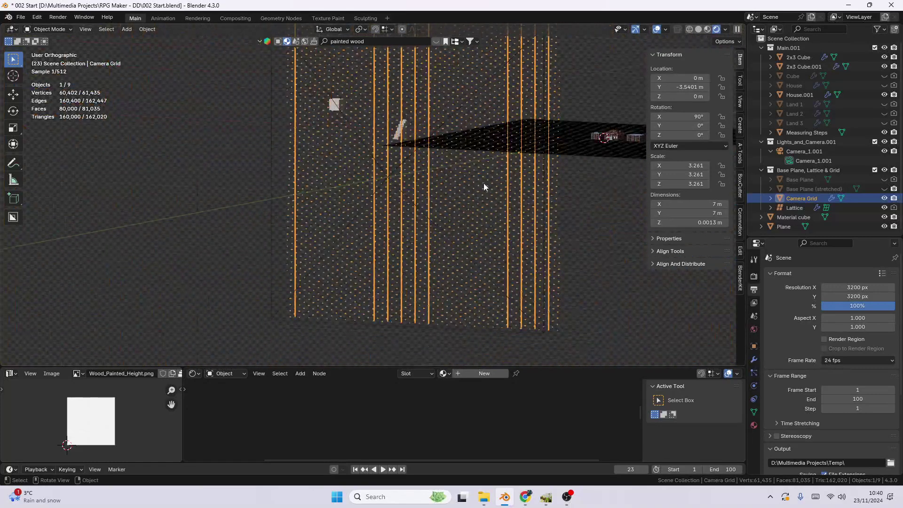
{"action": "scroll", "coordinate": [482, 186], "scroll_direction": "down", "scroll_amount": 3}
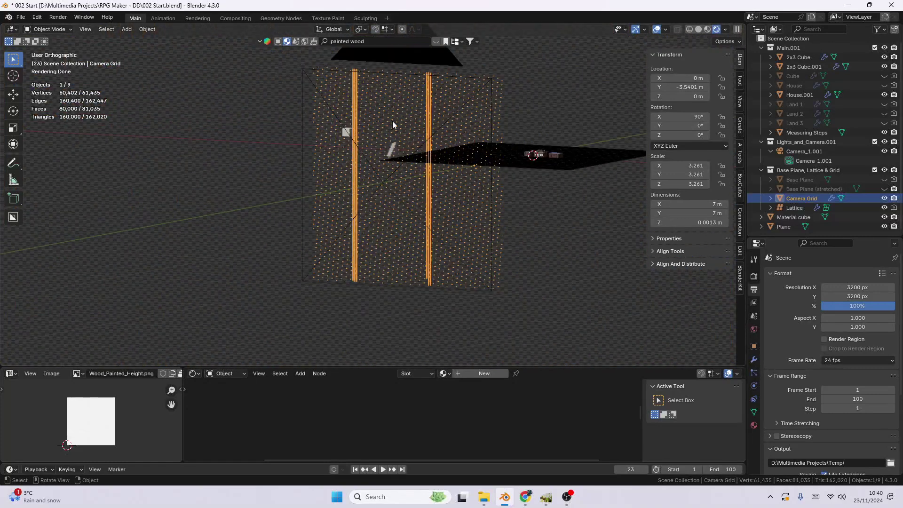
Examine how the Camera Grid overlays the house and brick cubes through the camera, and how it stands when seen from the side.
{"action": "key", "text": "KP_0"}
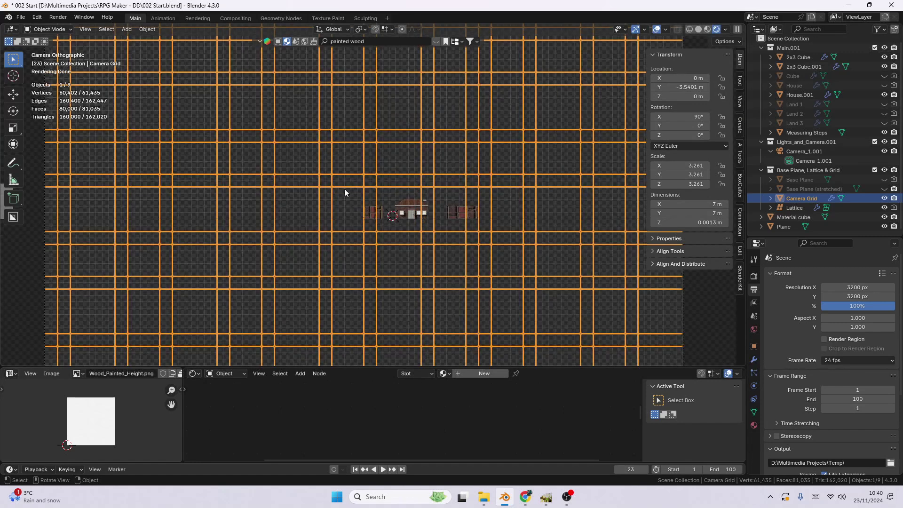
{"action": "scroll", "coordinate": [345, 191], "scroll_direction": "up", "scroll_amount": 6}
{"action": "scroll", "coordinate": [345, 192], "scroll_direction": "up", "scroll_amount": 1}
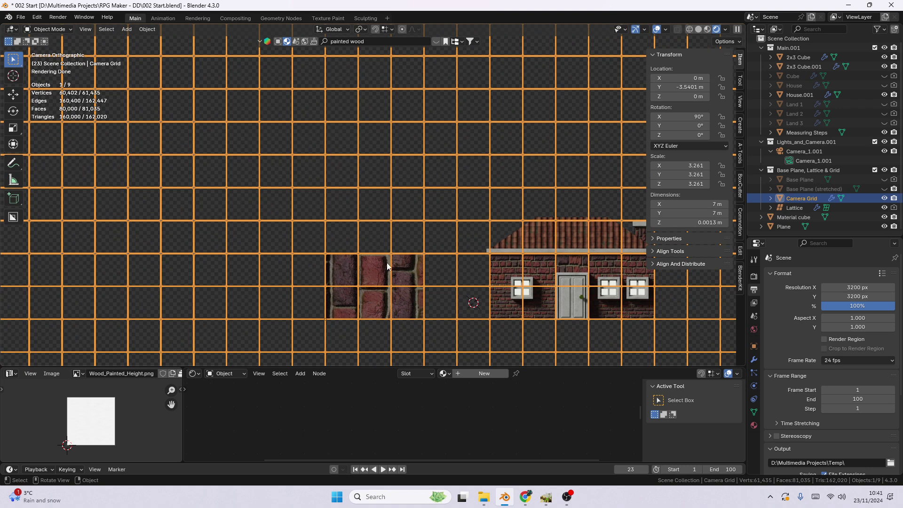
{"action": "middle_click_drag", "start_coordinate": [431, 230], "coordinate": [266, 182]}
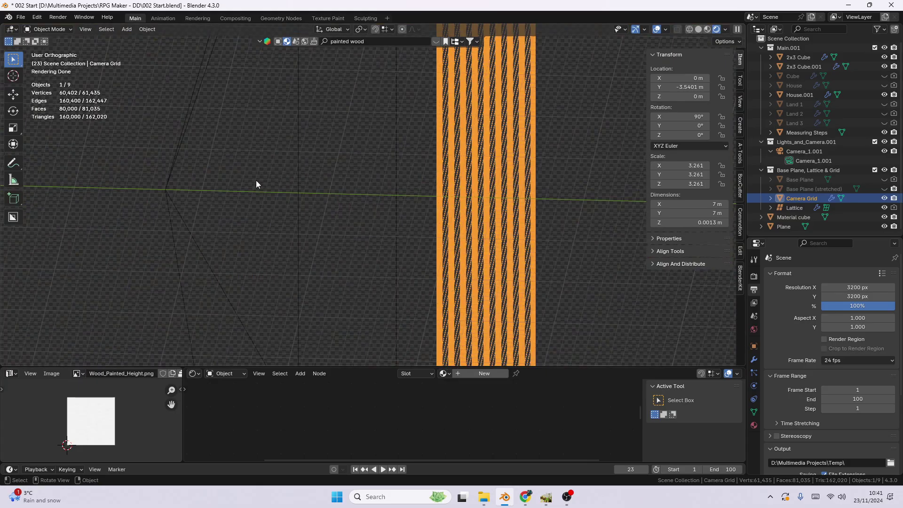
{"action": "middle_click_drag", "start_coordinate": [678, 245], "coordinate": [540, 227]}
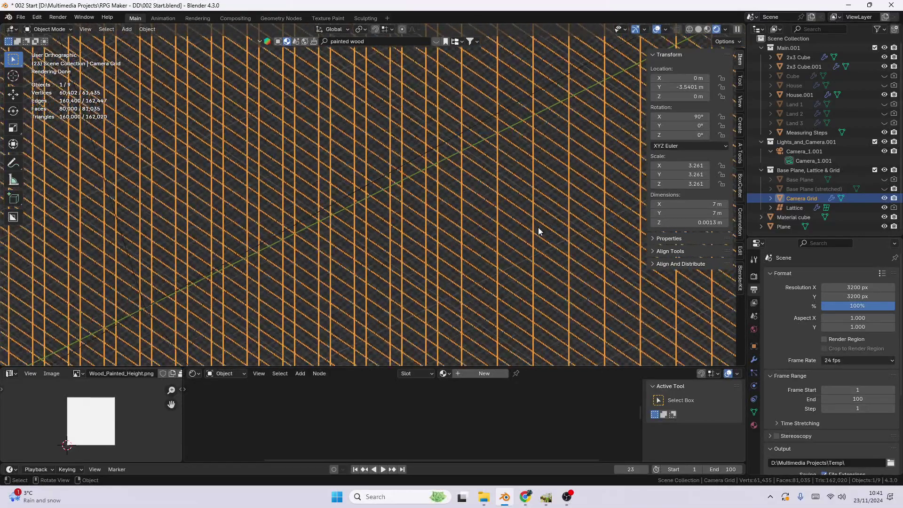
{"action": "middle_click_drag", "start_coordinate": [461, 198], "coordinate": [468, 196]}
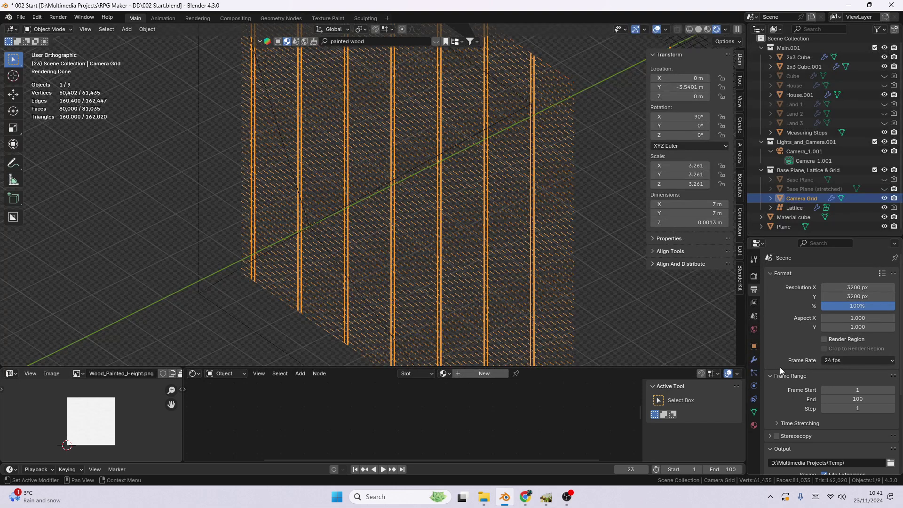
Examine the Camera Grid's Wireframe modifier settings and its grid lines close up and from several angles.
{"action": "left_click", "coordinate": [754, 359]}
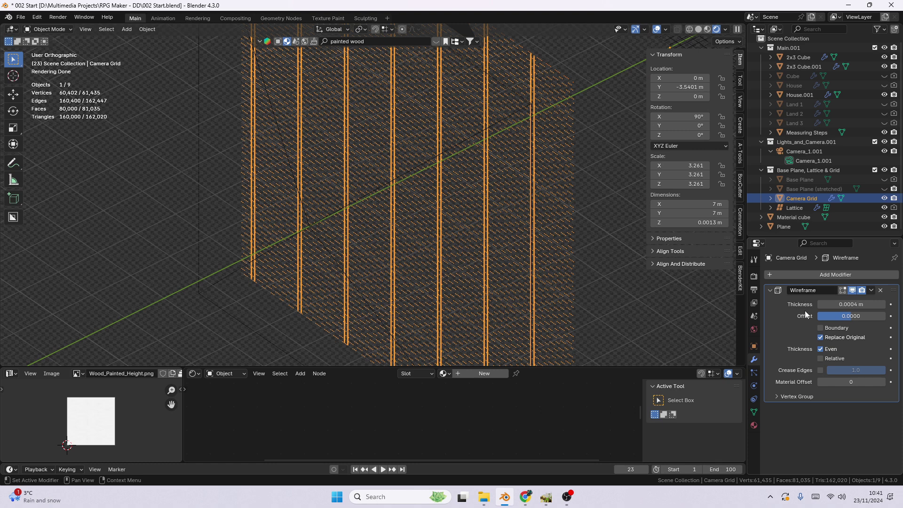
{"action": "scroll", "coordinate": [422, 227], "scroll_direction": "up", "scroll_amount": 3}
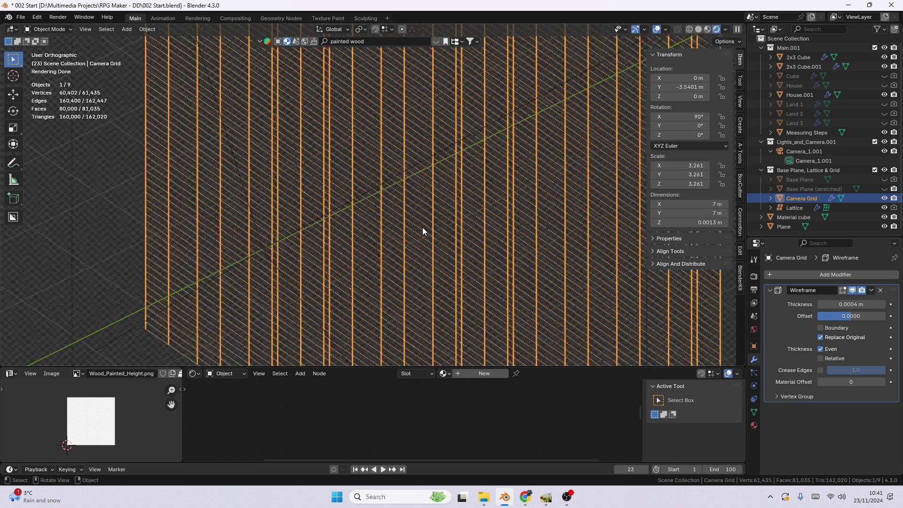
{"action": "scroll", "coordinate": [422, 231], "scroll_direction": "up", "scroll_amount": 3}
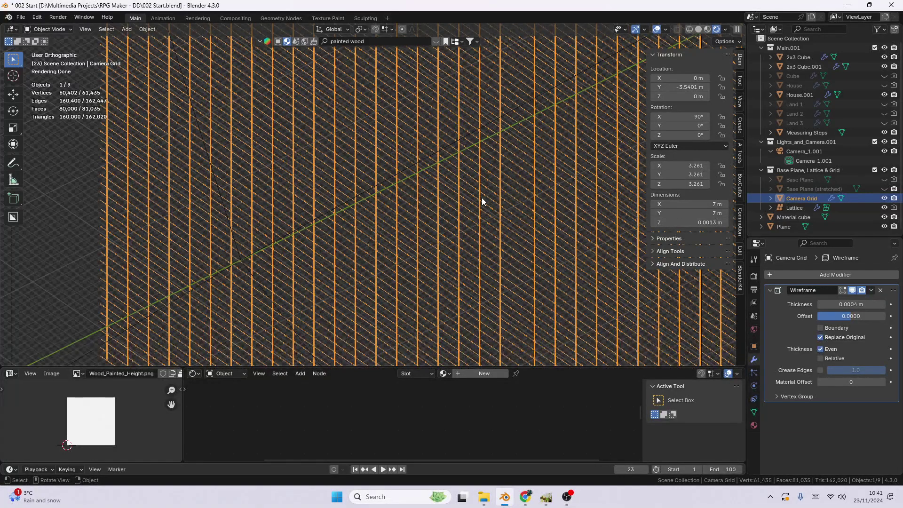
{"action": "scroll", "coordinate": [482, 201], "scroll_direction": "up", "scroll_amount": 4}
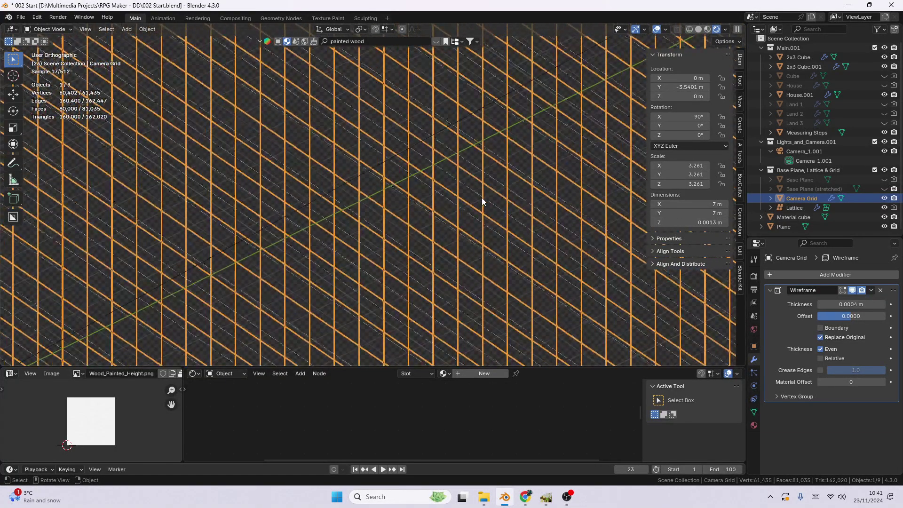
{"action": "scroll", "coordinate": [482, 201], "scroll_direction": "up", "scroll_amount": 2}
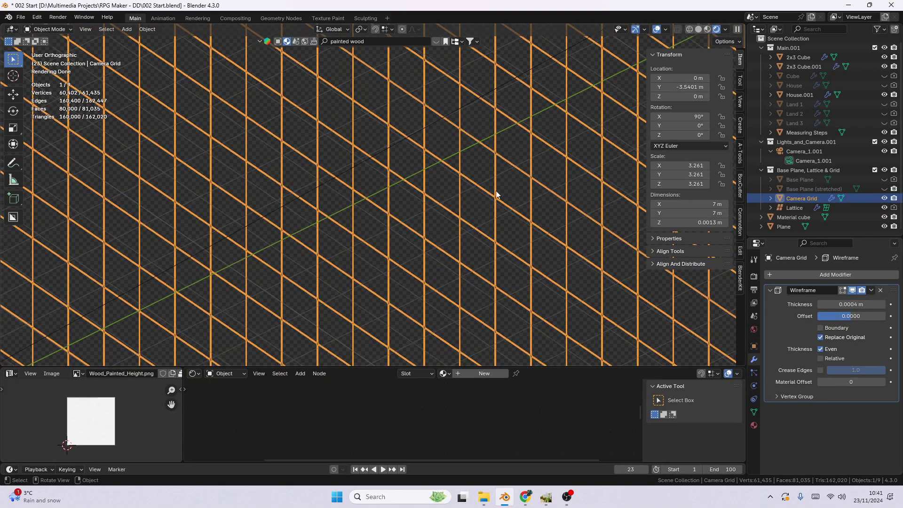
{"action": "middle_click_drag", "start_coordinate": [530, 232], "coordinate": [486, 210]}
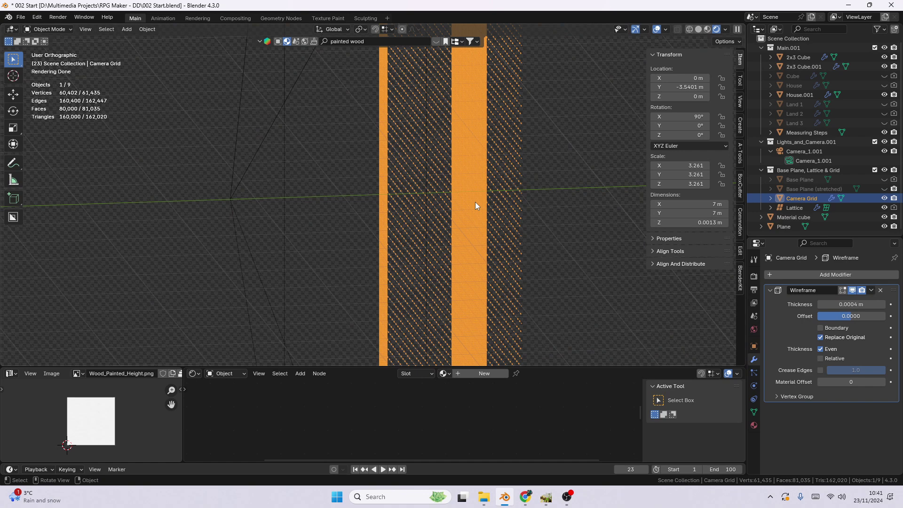
{"action": "middle_click_drag", "start_coordinate": [578, 262], "coordinate": [512, 252]}
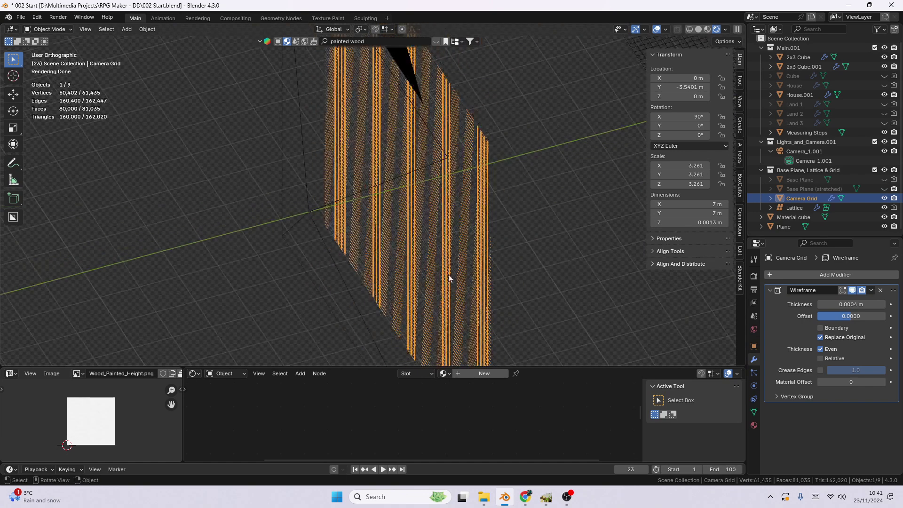
{"action": "middle_click_drag", "start_coordinate": [393, 159], "coordinate": [425, 155]}
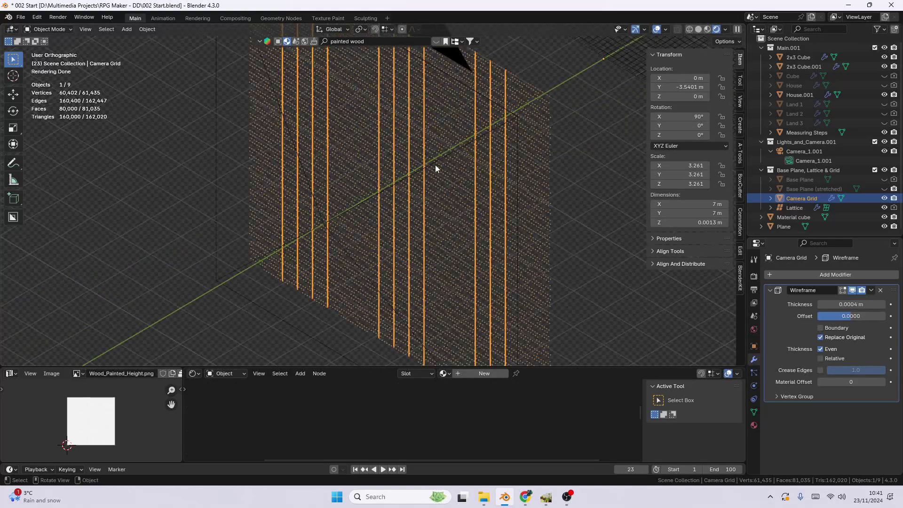
Select Camera_1.001 and check through its view how the grid cells line up with the edge of the camera frame.
{"action": "left_click", "coordinate": [435, 163]}
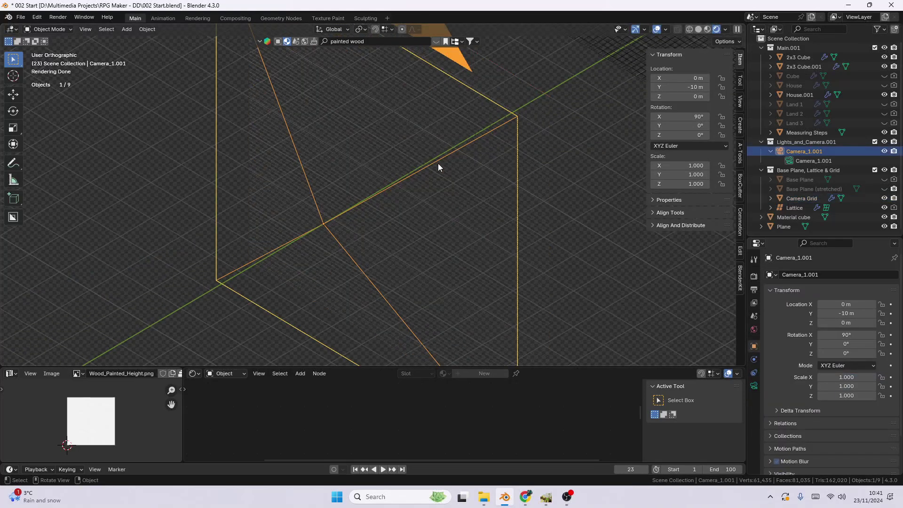
{"action": "key", "text": "KP_0"}
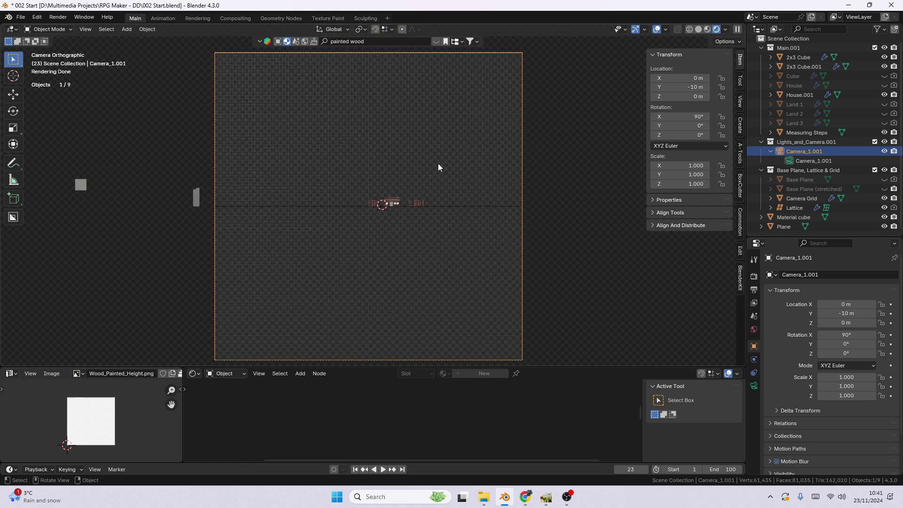
{"action": "scroll", "coordinate": [473, 157], "scroll_direction": "up", "scroll_amount": 3}
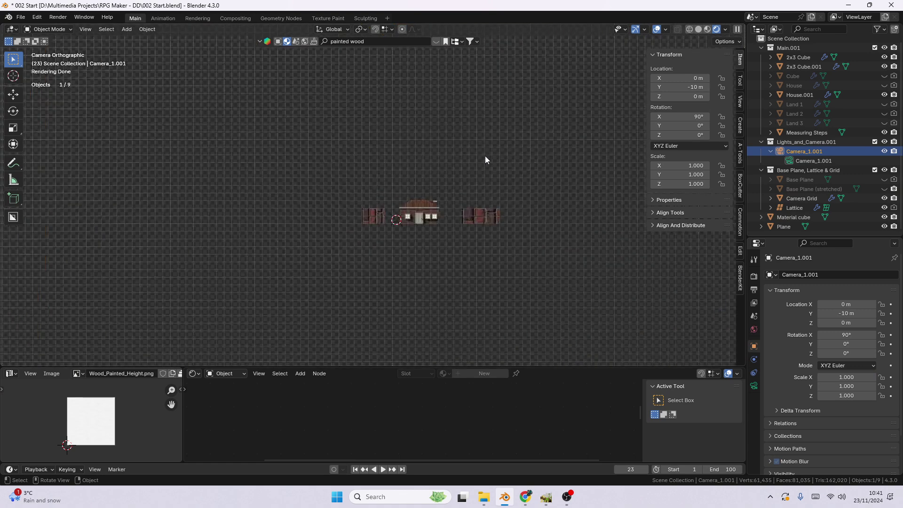
{"action": "middle_click_drag", "start_coordinate": [518, 174], "coordinate": [268, 206], "text": "shift"}
{"action": "scroll", "coordinate": [498, 199], "scroll_direction": "up", "scroll_amount": 6}
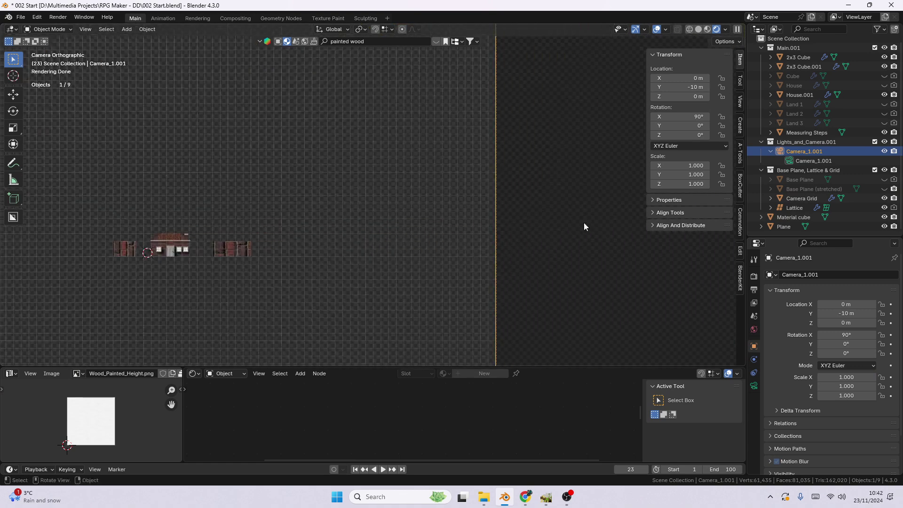
{"action": "scroll", "coordinate": [497, 202], "scroll_direction": "down", "scroll_amount": 5}
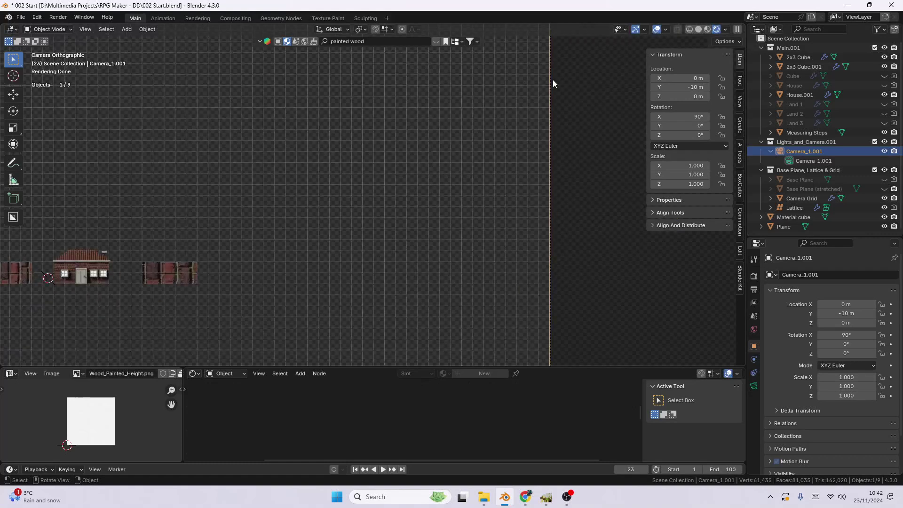
{"action": "scroll", "coordinate": [464, 224], "scroll_direction": "up", "scroll_amount": 8}
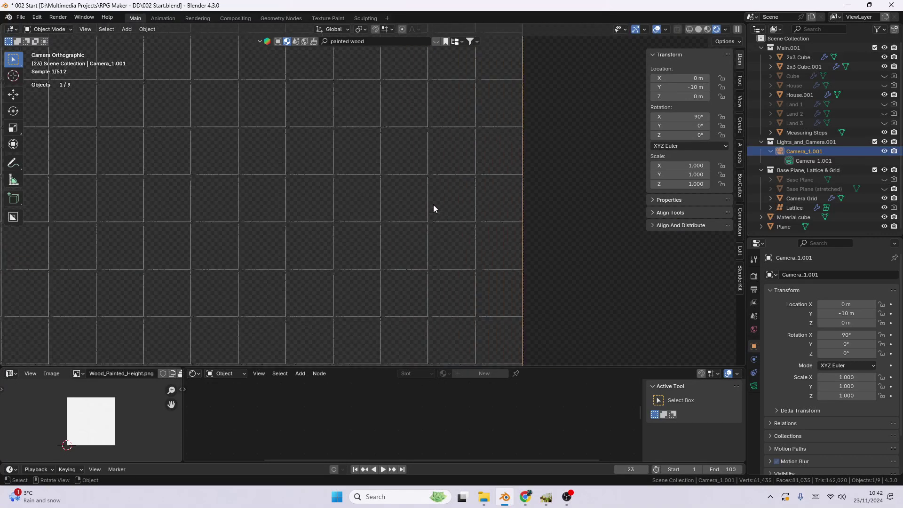
{"action": "scroll", "coordinate": [413, 196], "scroll_direction": "up", "scroll_amount": 6}
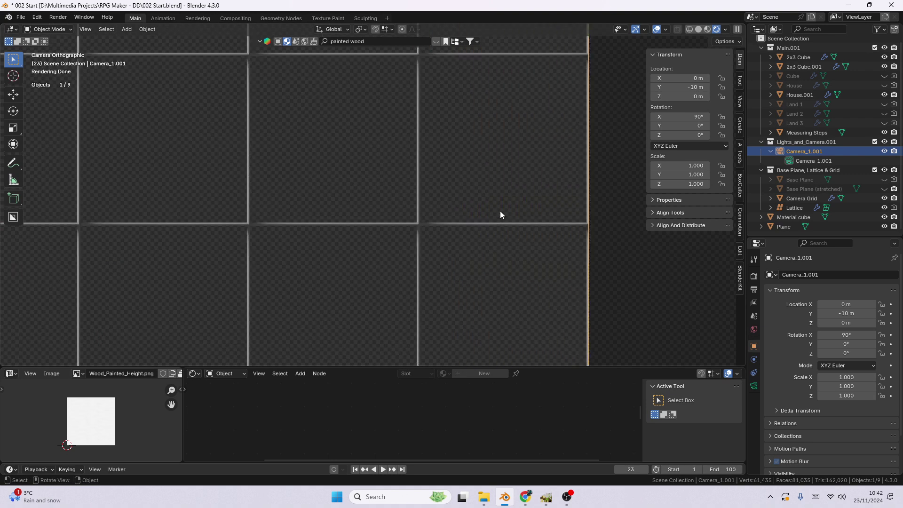
{"action": "scroll", "coordinate": [414, 195], "scroll_direction": "up", "scroll_amount": 4}
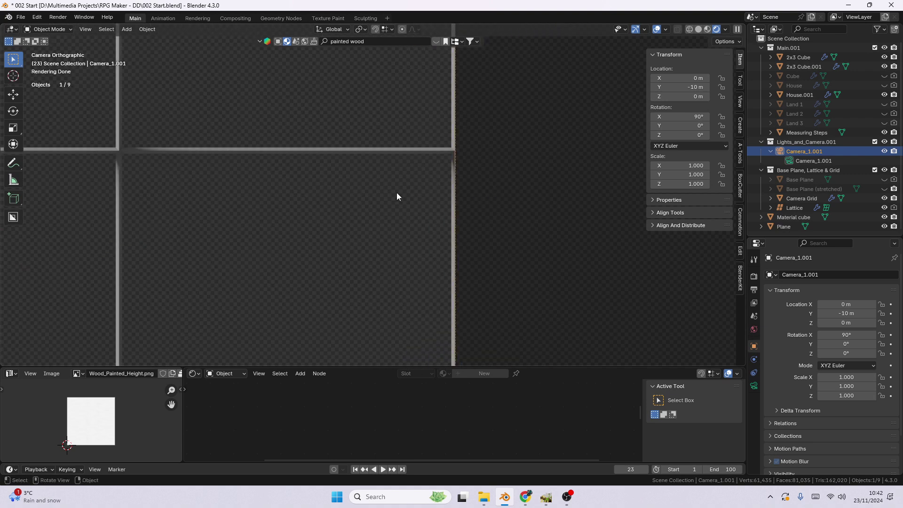
Leave the camera view, show the Base Plane and hide the Lattice.
{"action": "scroll", "coordinate": [396, 196], "scroll_direction": "down", "scroll_amount": 12}
{"action": "middle_click_drag", "start_coordinate": [474, 186], "coordinate": [327, 188]}
{"action": "scroll", "coordinate": [468, 230], "scroll_direction": "down", "scroll_amount": 6}
{"action": "middle_click_drag", "start_coordinate": [507, 216], "coordinate": [437, 249], "text": "shift"}
{"action": "scroll", "coordinate": [433, 246], "scroll_direction": "up", "scroll_amount": 3}
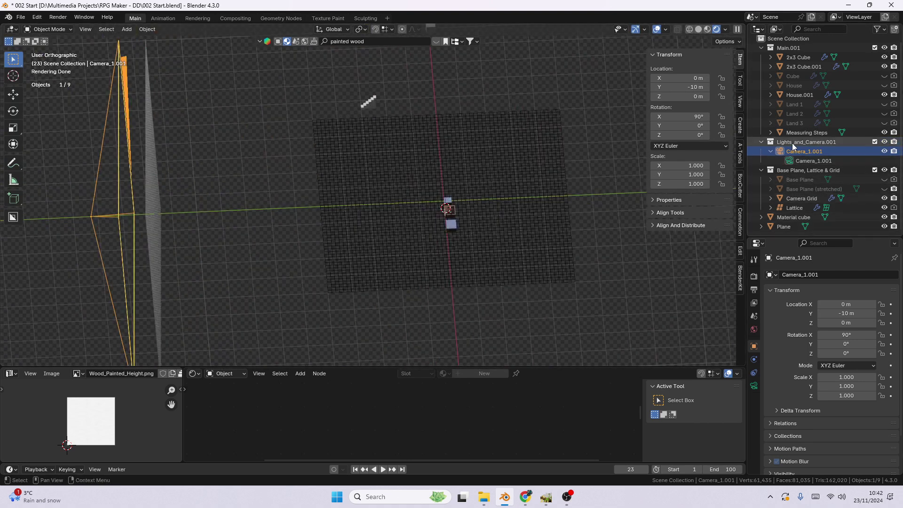
{"action": "left_click", "coordinate": [885, 180]}
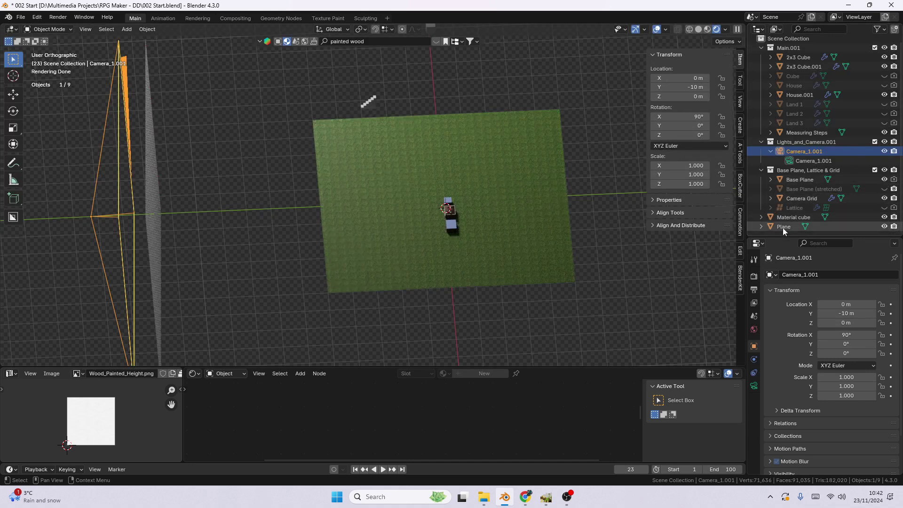
Examine the grass Base Plane from directly above, including its tiling, its extent relative to the camera, and the objects on it.
{"action": "scroll", "coordinate": [533, 248], "scroll_direction": "up", "scroll_amount": 3}
{"action": "middle_click_drag", "start_coordinate": [572, 257], "coordinate": [456, 222], "text": "shift"}
{"action": "key", "text": "KP_7"}
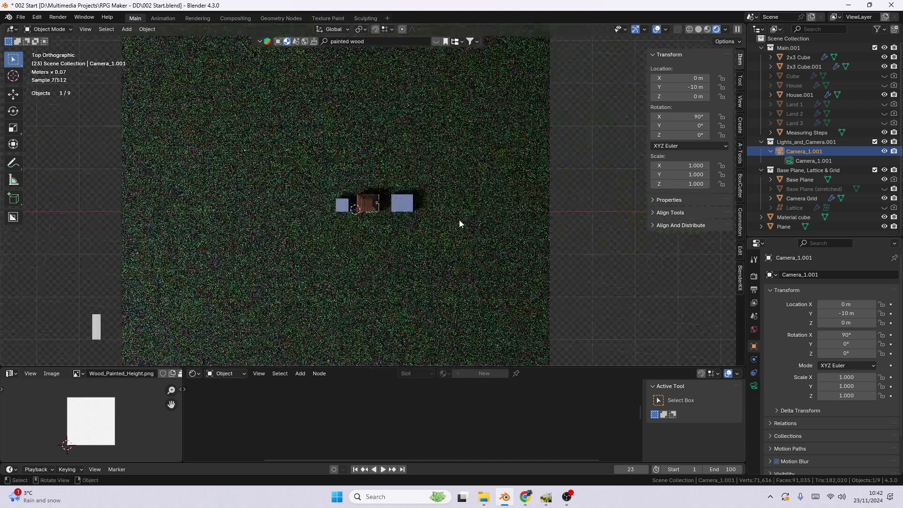
{"action": "scroll", "coordinate": [459, 219], "scroll_direction": "down", "scroll_amount": 5}
{"action": "scroll", "coordinate": [437, 244], "scroll_direction": "down", "scroll_amount": 2}
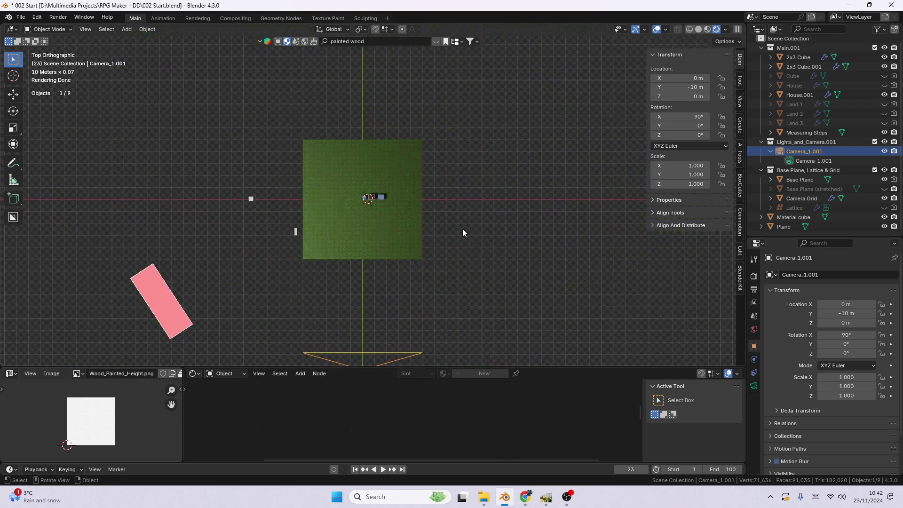
{"action": "scroll", "coordinate": [463, 233], "scroll_direction": "down", "scroll_amount": 1}
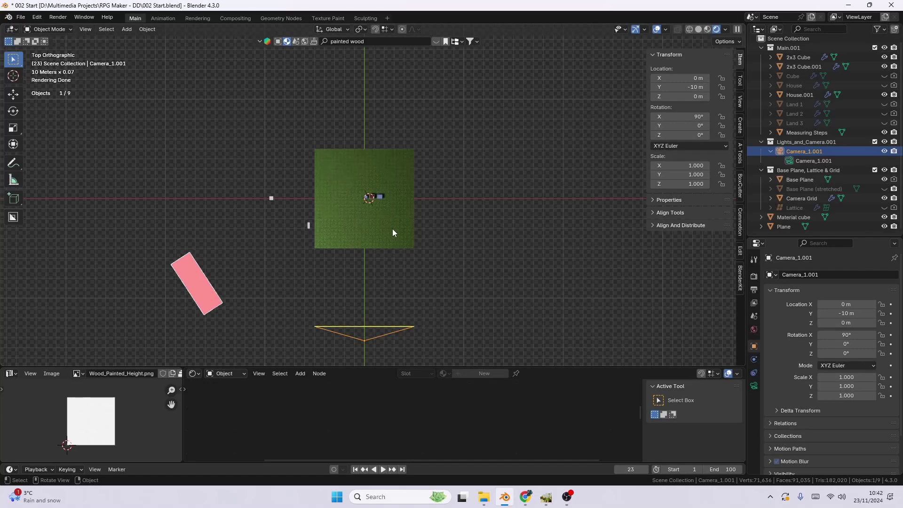
{"action": "scroll", "coordinate": [459, 236], "scroll_direction": "up", "scroll_amount": 10}
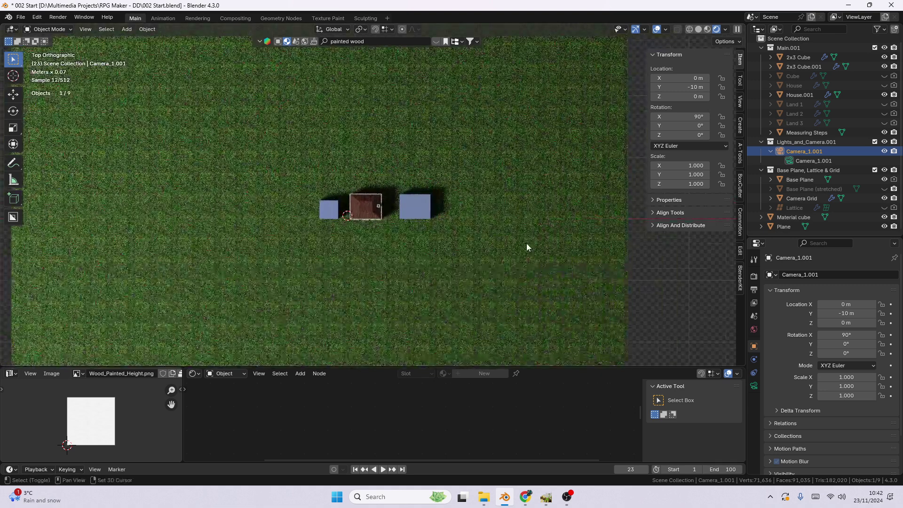
{"action": "scroll", "coordinate": [527, 242], "scroll_direction": "down", "scroll_amount": 2}
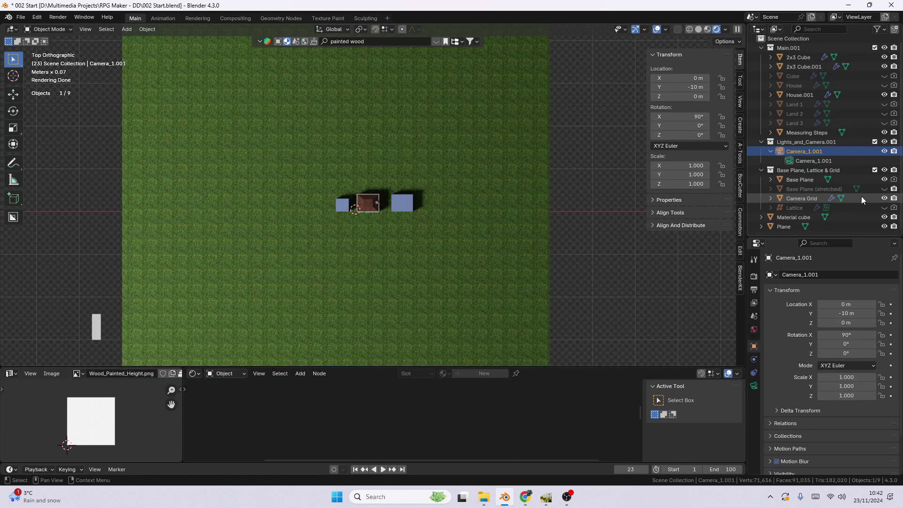
{"action": "scroll", "coordinate": [528, 244], "scroll_direction": "down", "scroll_amount": 3}
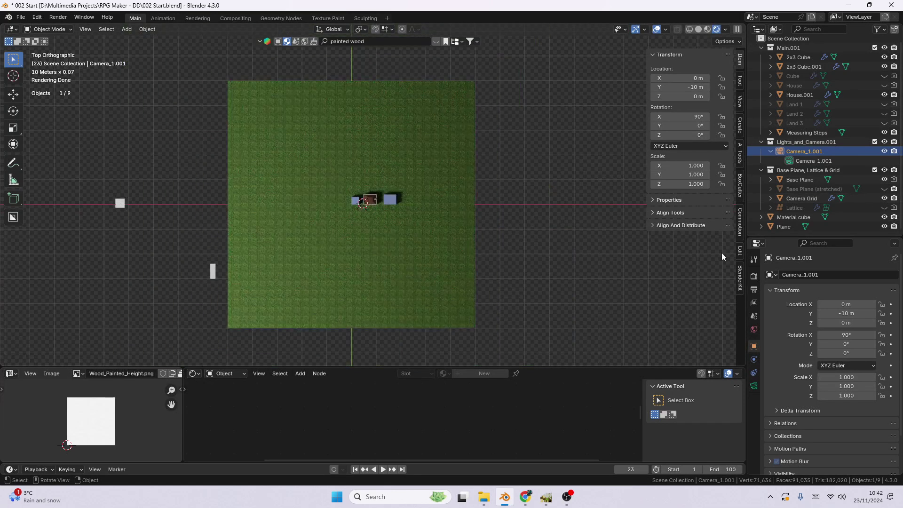
Hide the Camera Grid and show the Base Plane (stretched) to compare it with the regular Base Plane from above.
{"action": "left_click", "coordinate": [884, 198]}
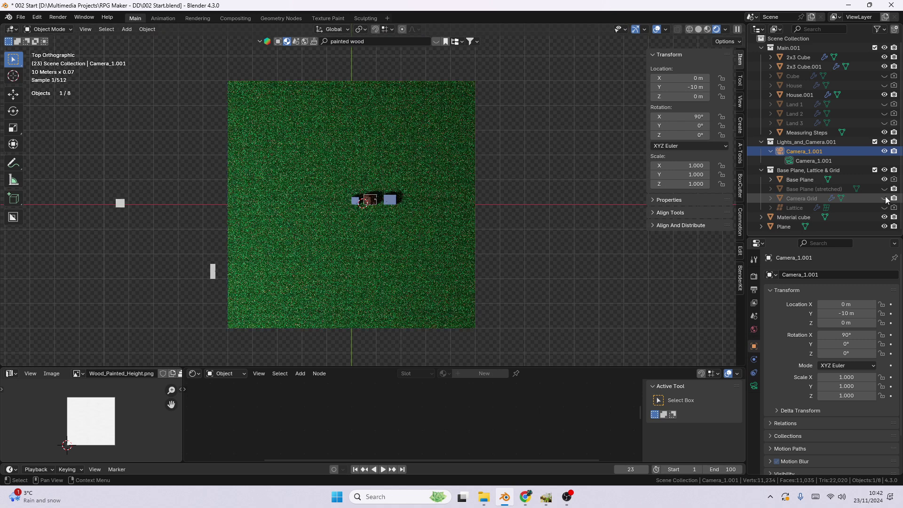
{"action": "left_click", "coordinate": [885, 188]}
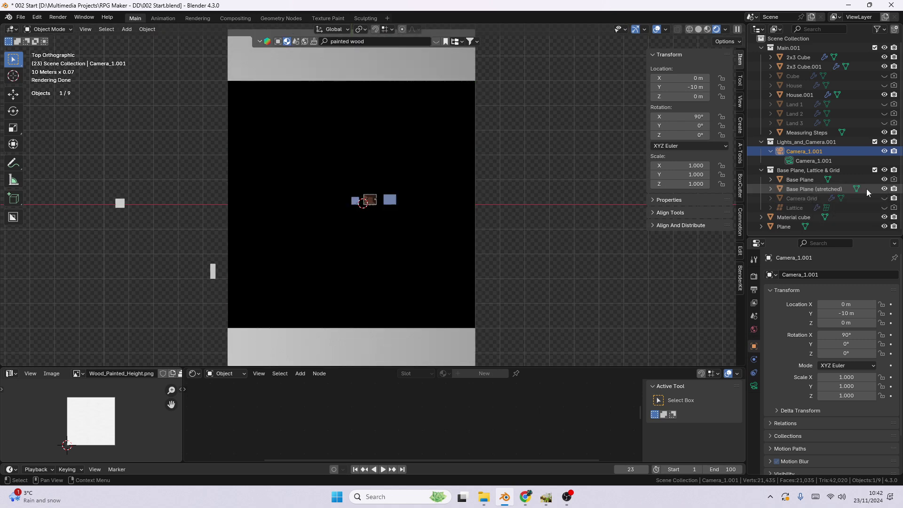
{"action": "scroll", "coordinate": [557, 170], "scroll_direction": "down", "scroll_amount": 4}
{"action": "scroll", "coordinate": [558, 169], "scroll_direction": "up", "scroll_amount": 2}
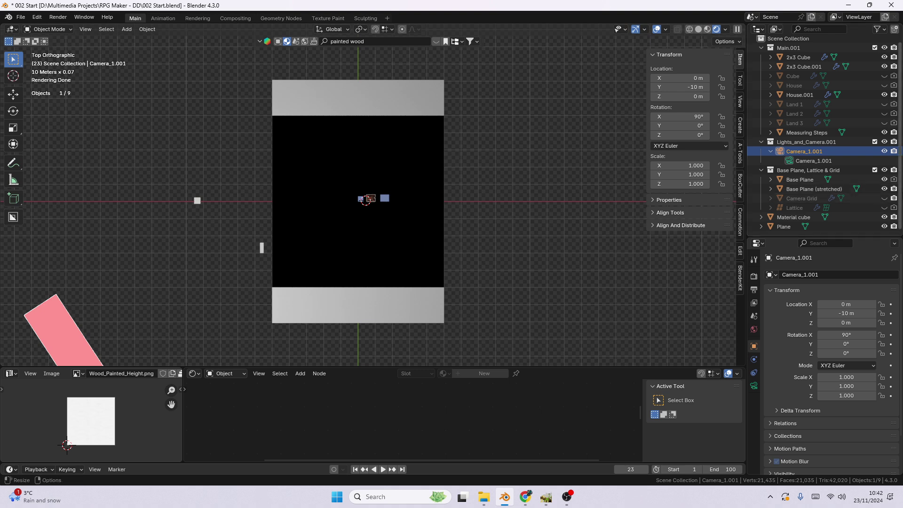
Hide the regular Base Plane and view Base Plane (stretched) on its own from above and at an angle.
{"action": "left_click", "coordinate": [885, 179]}
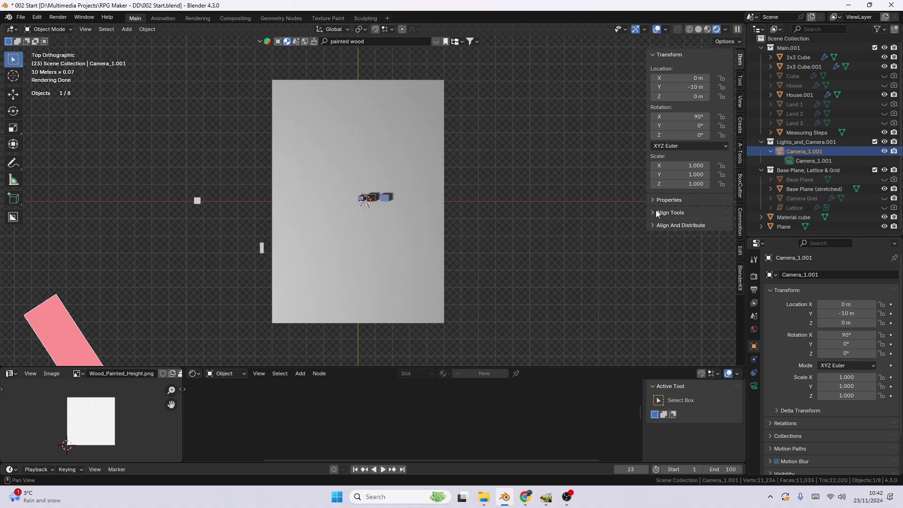
{"action": "scroll", "coordinate": [383, 209], "scroll_direction": "down", "scroll_amount": 4}
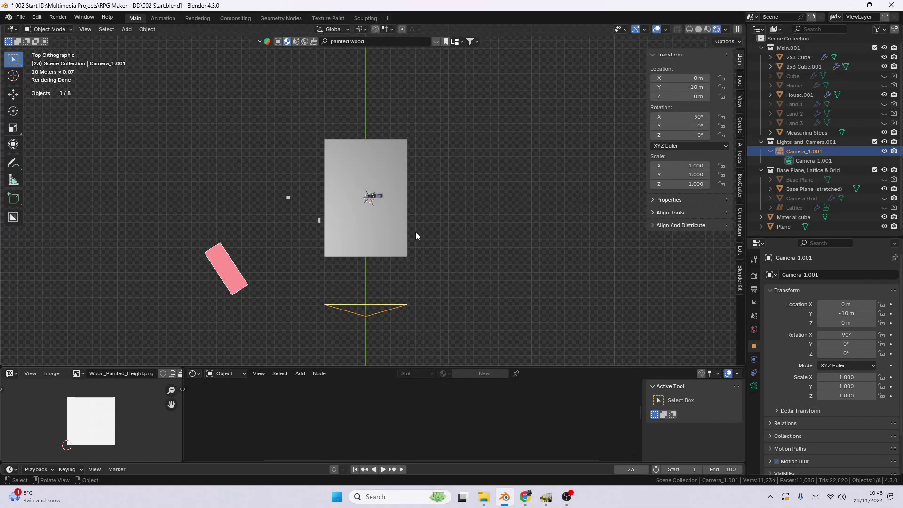
{"action": "scroll", "coordinate": [397, 209], "scroll_direction": "up", "scroll_amount": 3}
{"action": "middle_click_drag", "start_coordinate": [441, 227], "coordinate": [283, 238]}
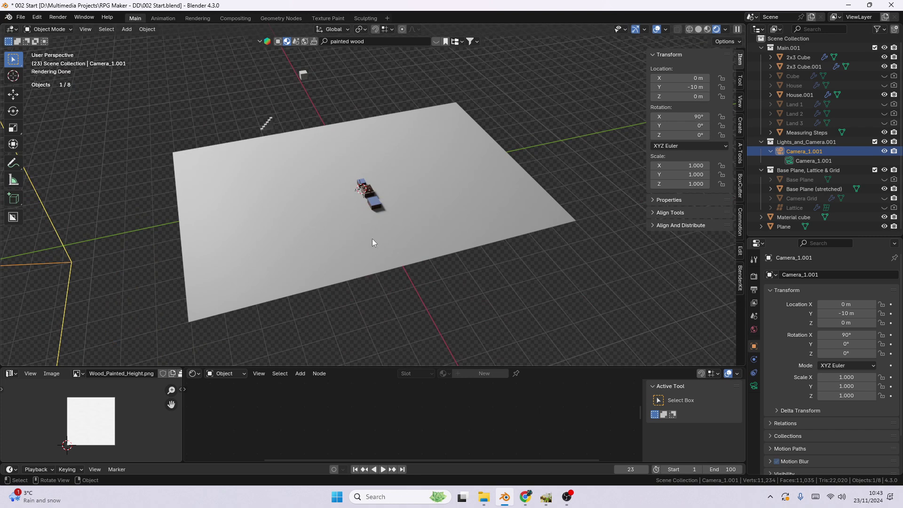
Select Base Plane (stretched) and inspect its exact Y scale without changing it.
{"action": "left_click", "coordinate": [449, 218]}
{"action": "left_click", "coordinate": [686, 176]}
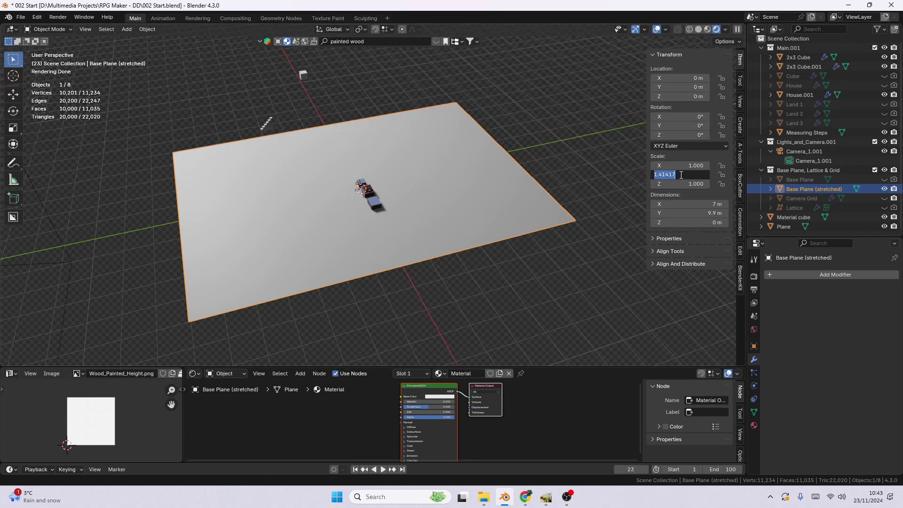
{"action": "key", "text": "Return"}
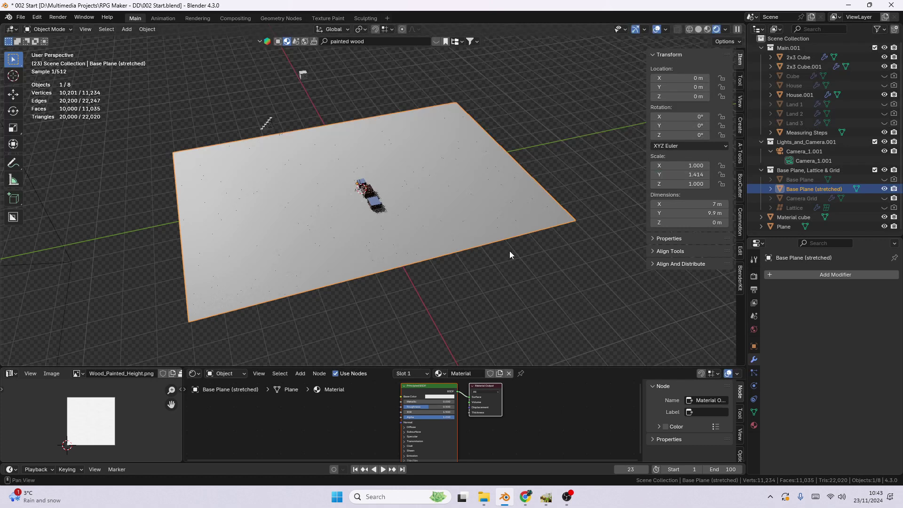
{"action": "scroll", "coordinate": [510, 252], "scroll_direction": "down", "scroll_amount": 3}
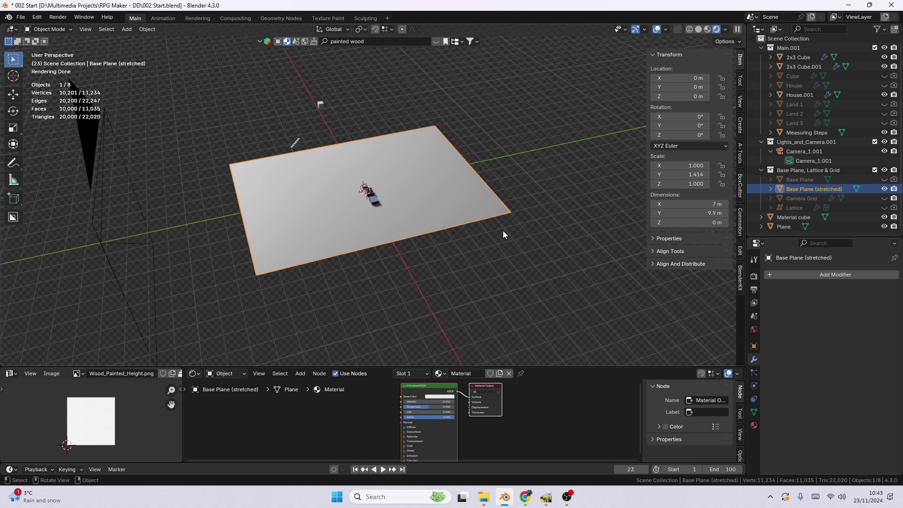
Set the X rotation of Base Plane (stretched) to 45°.
{"action": "middle_click_drag", "start_coordinate": [464, 230], "coordinate": [425, 202]}
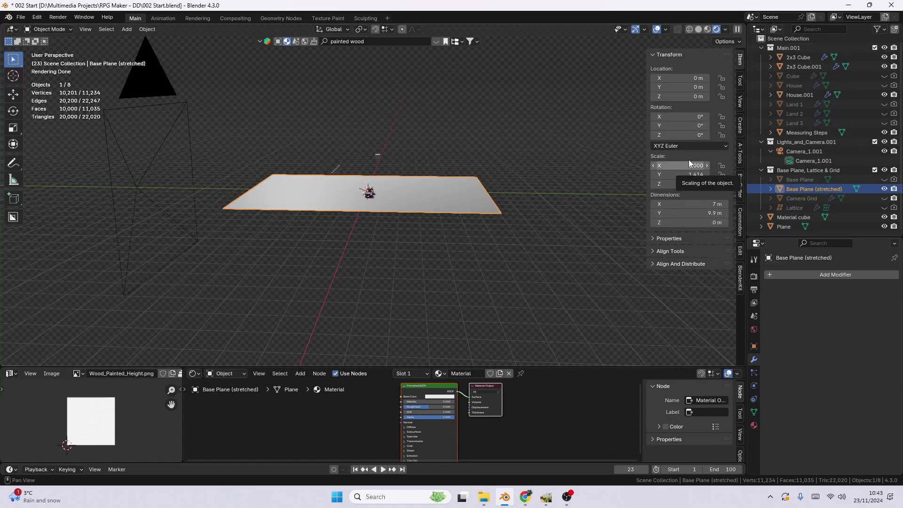
{"action": "left_click", "coordinate": [682, 115]}
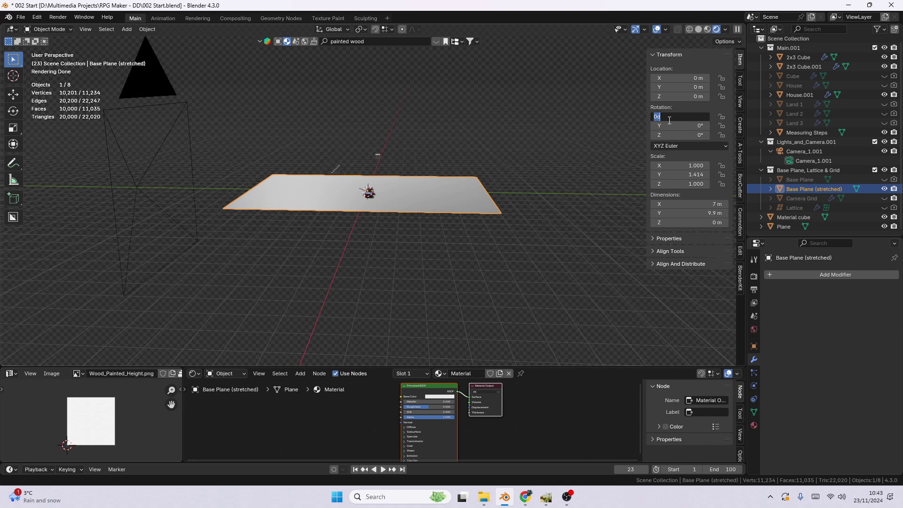
{"action": "type", "text": "45"}
{"action": "key", "text": "Return"}
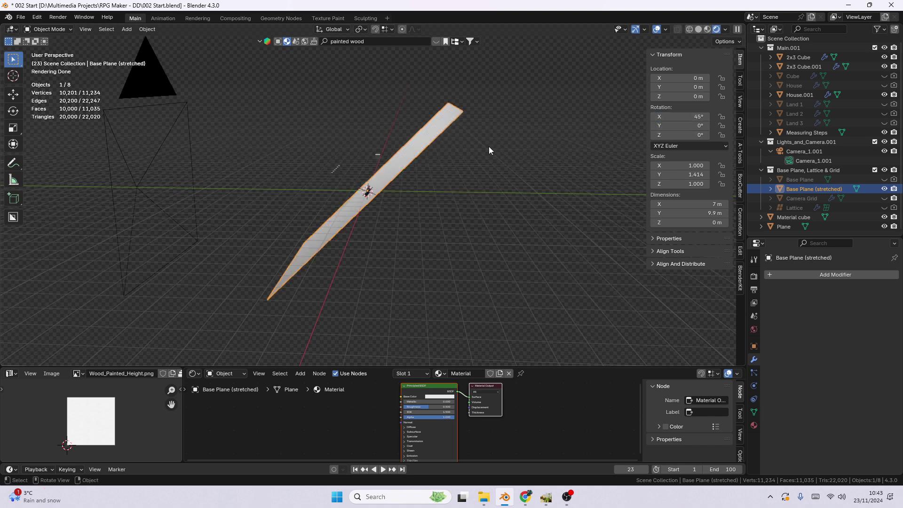
Look through the camera and check how the tilted plane's edges and upper-right corner fit the camera frame.
{"action": "key", "text": "KP_0"}
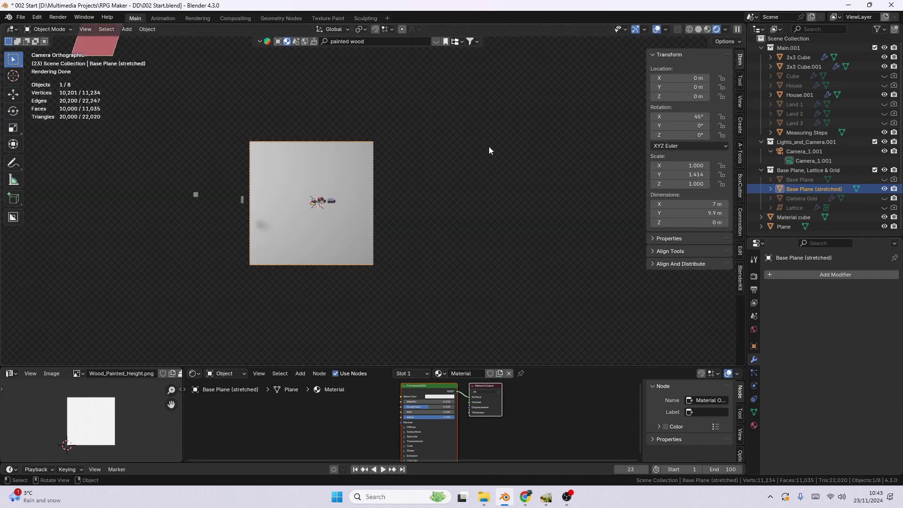
{"action": "scroll", "coordinate": [310, 222], "scroll_direction": "up", "scroll_amount": 3}
{"action": "middle_click_drag", "start_coordinate": [312, 221], "coordinate": [464, 253], "text": "shift"}
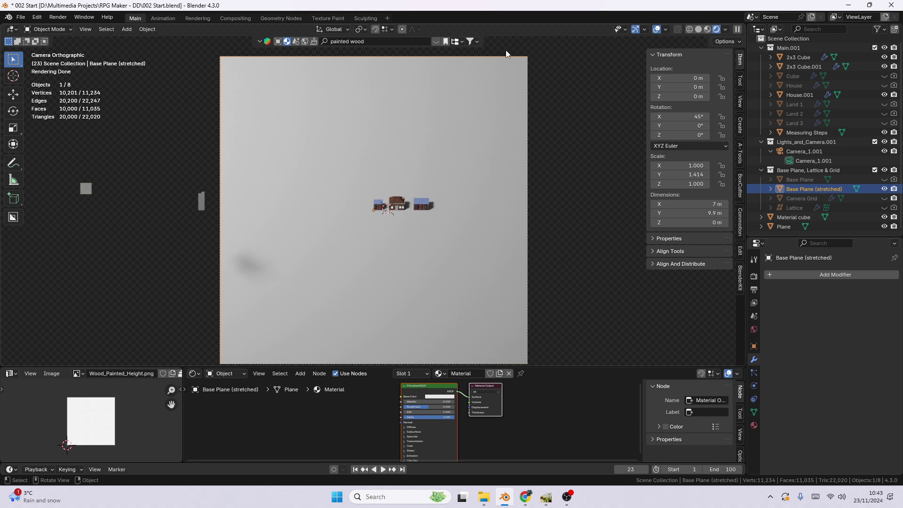
{"action": "scroll", "coordinate": [449, 126], "scroll_direction": "up", "scroll_amount": 4}
{"action": "middle_click_drag", "start_coordinate": [556, 116], "coordinate": [349, 239], "text": "shift"}
{"action": "mouse_move", "coordinate": [541, 75]}
{"action": "middle_mouse_down", "text": "shift"}
{"action": "mouse_move", "coordinate": [452, 202]}
{"action": "mouse_move", "coordinate": [455, 173]}
{"action": "mouse_move", "coordinate": [430, 184]}
{"action": "middle_mouse_up", "text": "shift"}
{"action": "scroll", "coordinate": [456, 180], "scroll_direction": "up", "scroll_amount": 1}
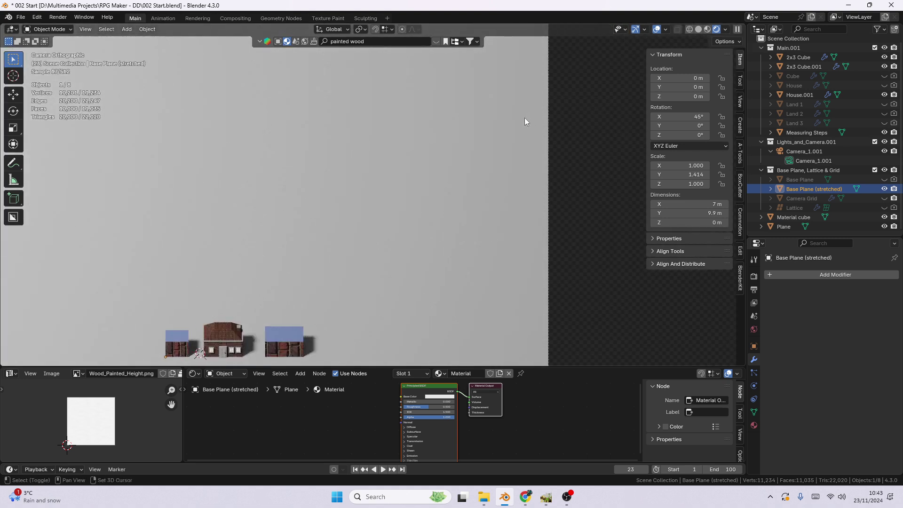
{"action": "scroll", "coordinate": [457, 178], "scroll_direction": "down", "scroll_amount": 4}
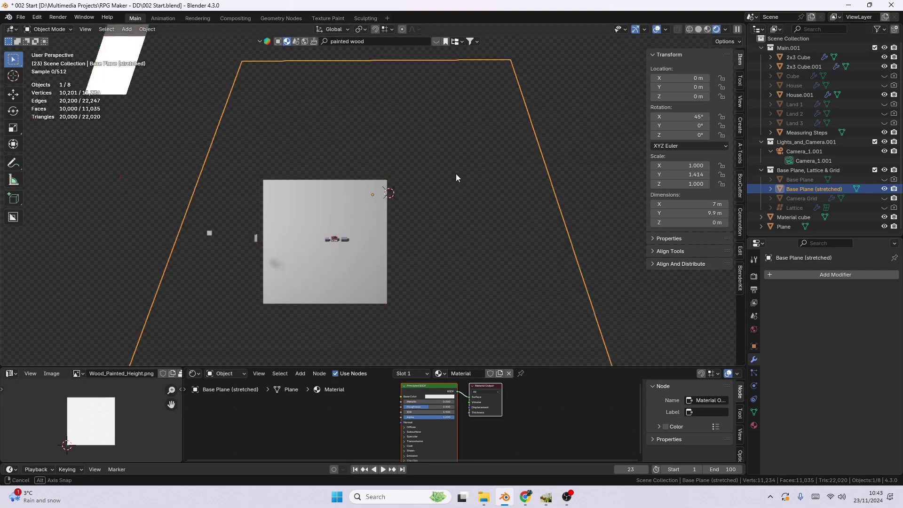
Select Camera_1.001 and compare its frame outline with the tilted plane's edges through the camera view.
{"action": "scroll", "coordinate": [430, 184], "scroll_direction": "down", "scroll_amount": 6}
{"action": "left_click", "coordinate": [355, 166]}
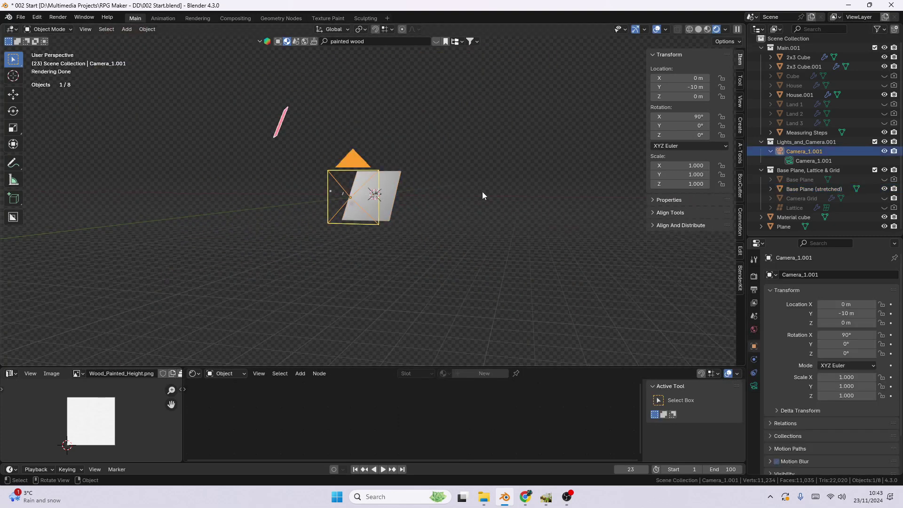
{"action": "key", "text": "KP_0"}
{"action": "scroll", "coordinate": [479, 201], "scroll_direction": "up", "scroll_amount": 6}
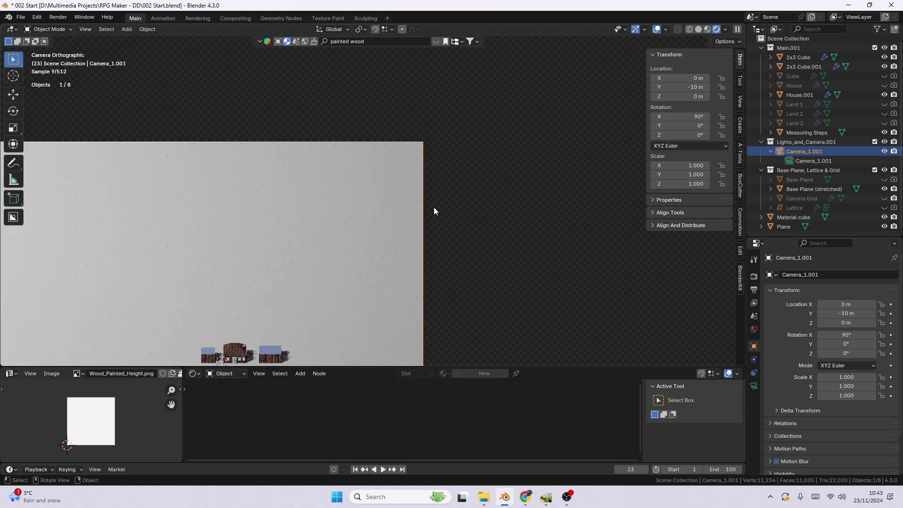
{"action": "middle_click_drag", "start_coordinate": [474, 148], "coordinate": [446, 247], "text": "shift"}
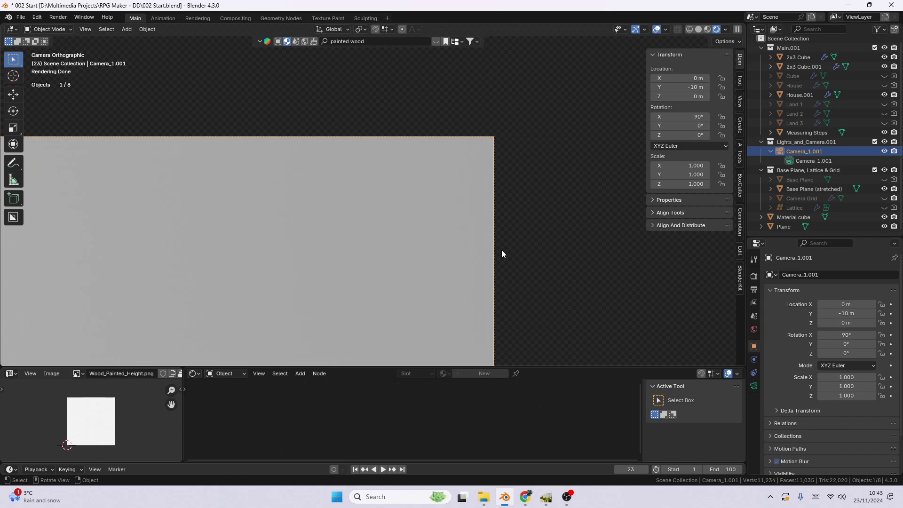
{"action": "scroll", "coordinate": [501, 250], "scroll_direction": "down", "scroll_amount": 7}
{"action": "middle_click_drag", "start_coordinate": [414, 282], "coordinate": [476, 355], "text": "shift"}
{"action": "scroll", "coordinate": [472, 298], "scroll_direction": "up", "scroll_amount": 5}
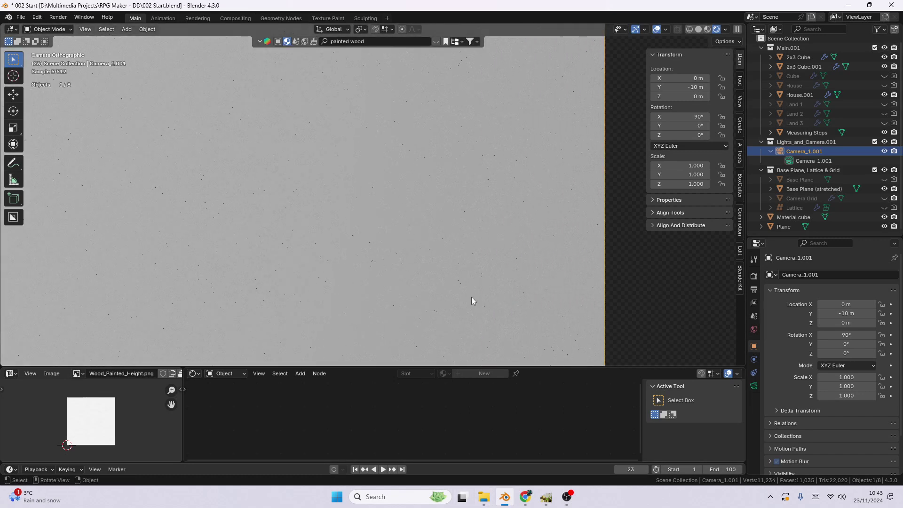
{"action": "scroll", "coordinate": [471, 298], "scroll_direction": "down", "scroll_amount": 8}
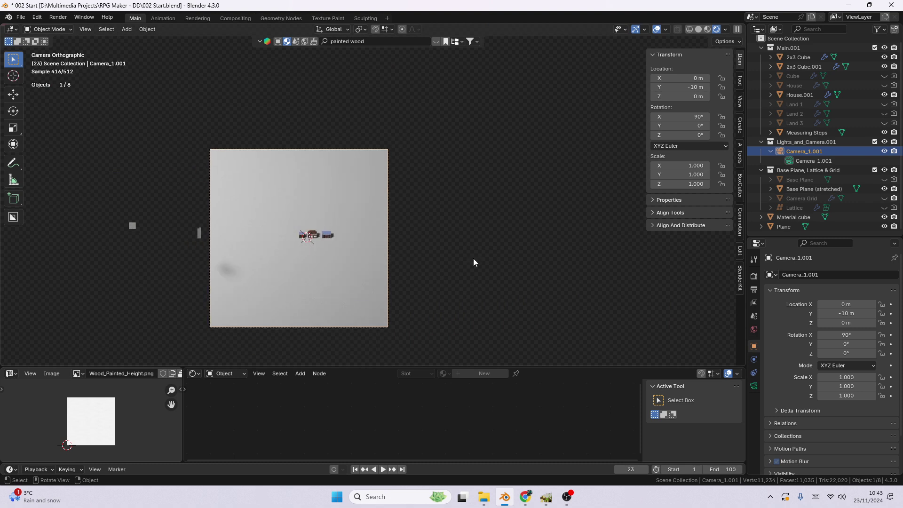
Compare the tilted plane with the camera from the side, and reset the X rotation of Base Plane (stretched) to 0°.
{"action": "middle_click_drag", "start_coordinate": [474, 258], "coordinate": [487, 272]}
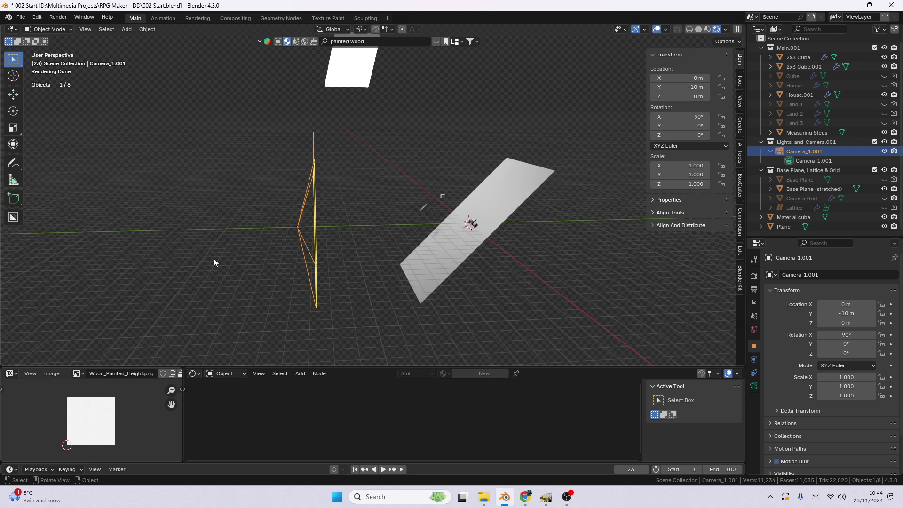
{"action": "middle_click_drag", "start_coordinate": [367, 256], "coordinate": [397, 296]}
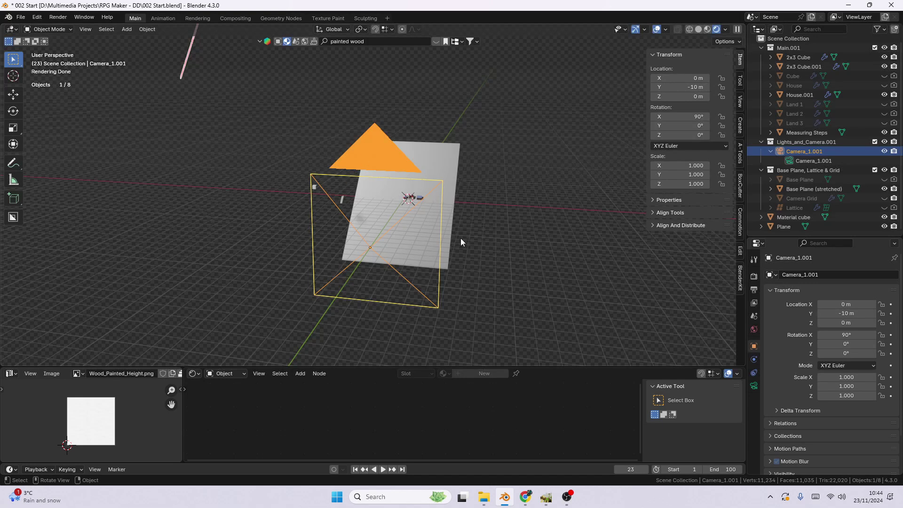
{"action": "middle_click_drag", "start_coordinate": [491, 239], "coordinate": [401, 242]}
{"action": "middle_click_drag", "start_coordinate": [476, 253], "coordinate": [438, 269]}
{"action": "left_click", "coordinate": [438, 269]}
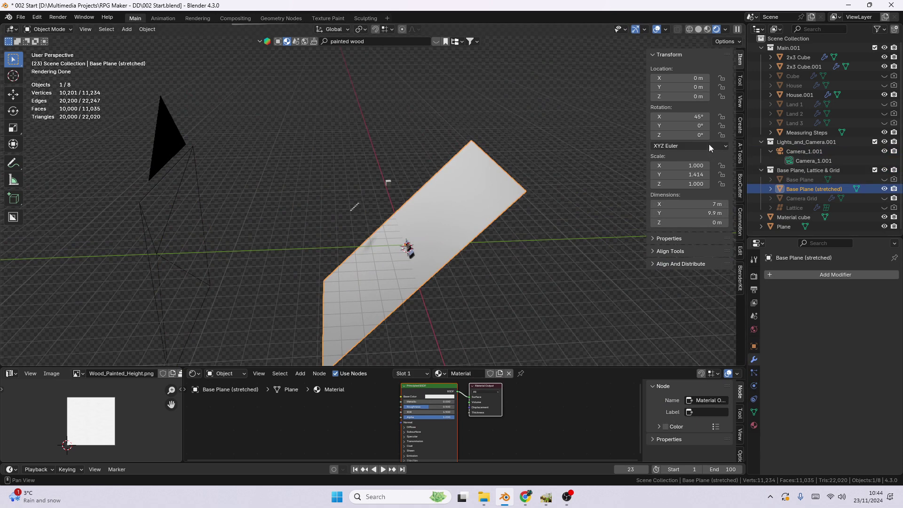
{"action": "left_click", "coordinate": [689, 116]}
{"action": "type", "text": "0"}
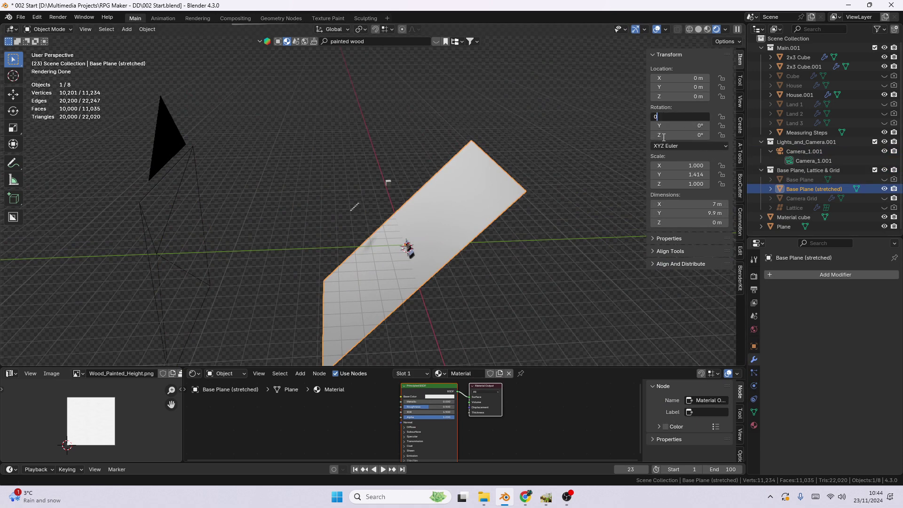
{"action": "key", "text": "Return"}
Show the Camera Grid again and view it together with the flat stretched plane.
{"action": "scroll", "coordinate": [472, 294], "scroll_direction": "up", "scroll_amount": 6}
{"action": "scroll", "coordinate": [392, 203], "scroll_direction": "down", "scroll_amount": 6}
{"action": "middle_click_drag", "start_coordinate": [392, 203], "coordinate": [424, 168]}
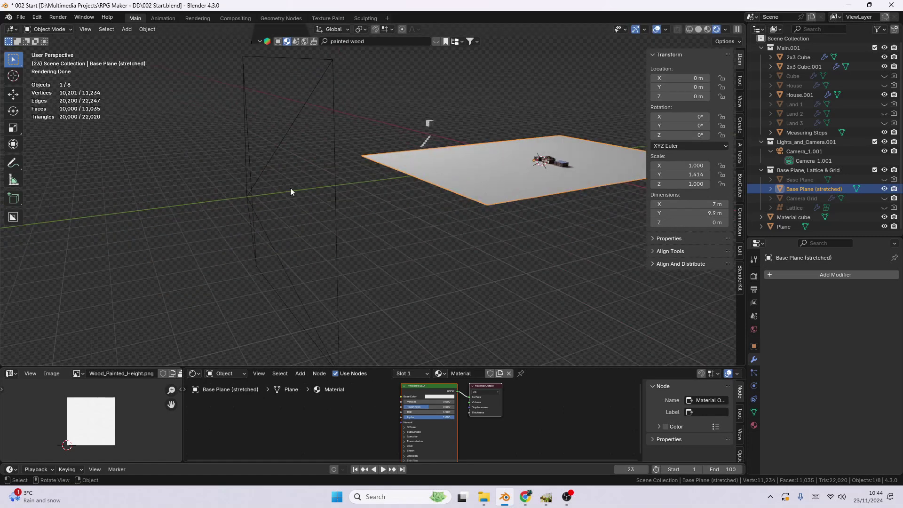
{"action": "left_click", "coordinate": [884, 199]}
{"action": "middle_click_drag", "start_coordinate": [463, 198], "coordinate": [393, 247]}
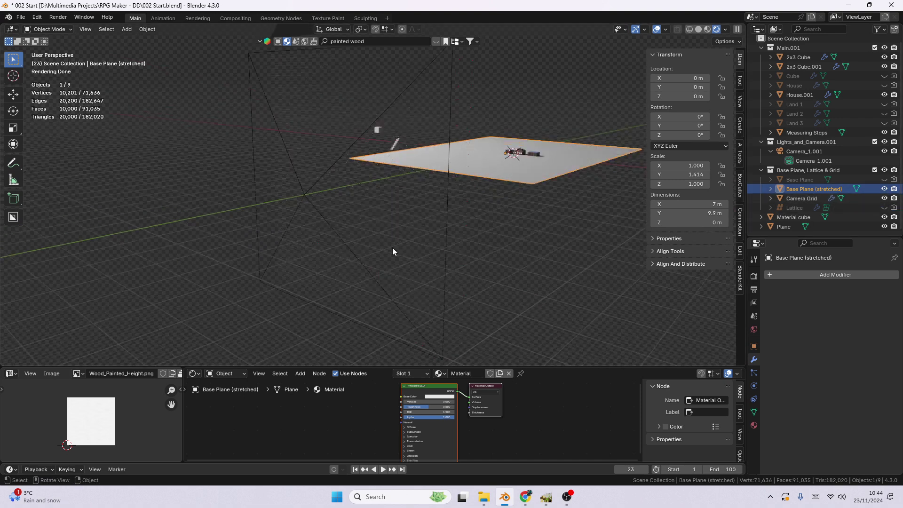
{"action": "middle_click_drag", "start_coordinate": [366, 178], "coordinate": [387, 236]}
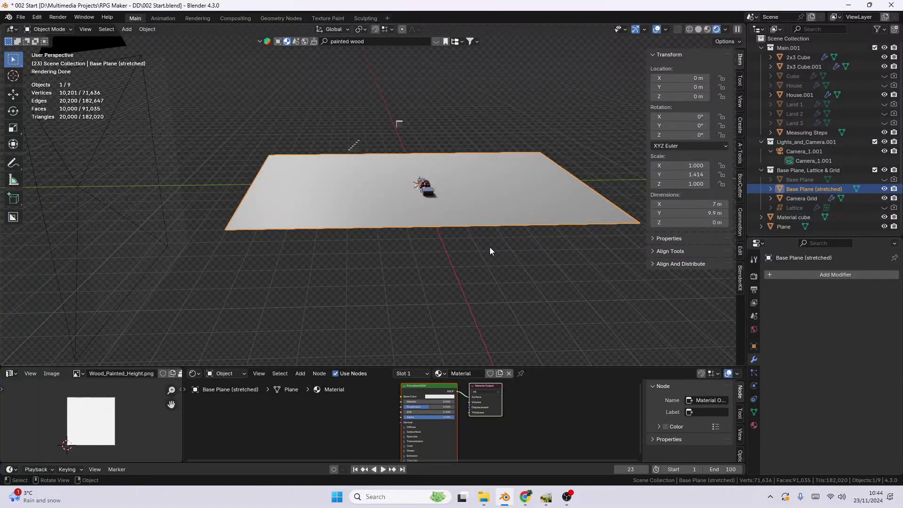
Select Camera_1.001 and hide it in the viewport.
{"action": "scroll", "coordinate": [287, 235], "scroll_direction": "down", "scroll_amount": 4}
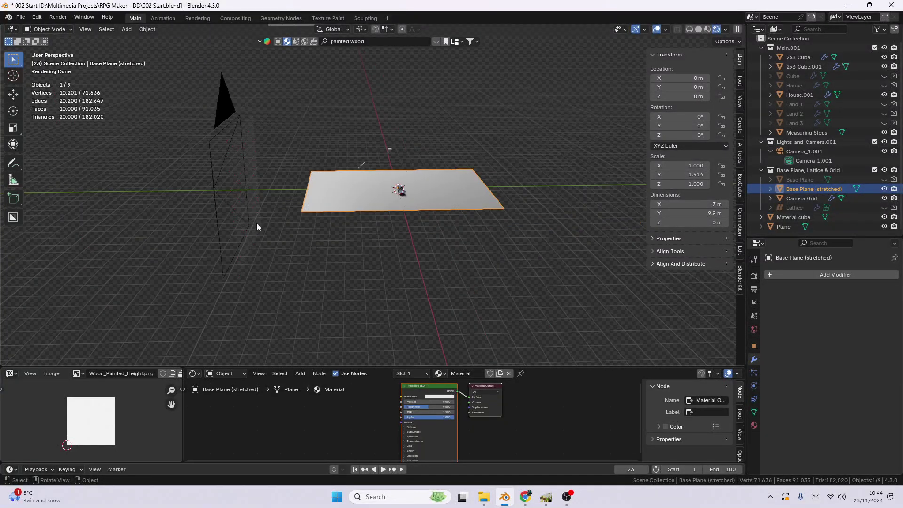
{"action": "left_click", "coordinate": [216, 120]}
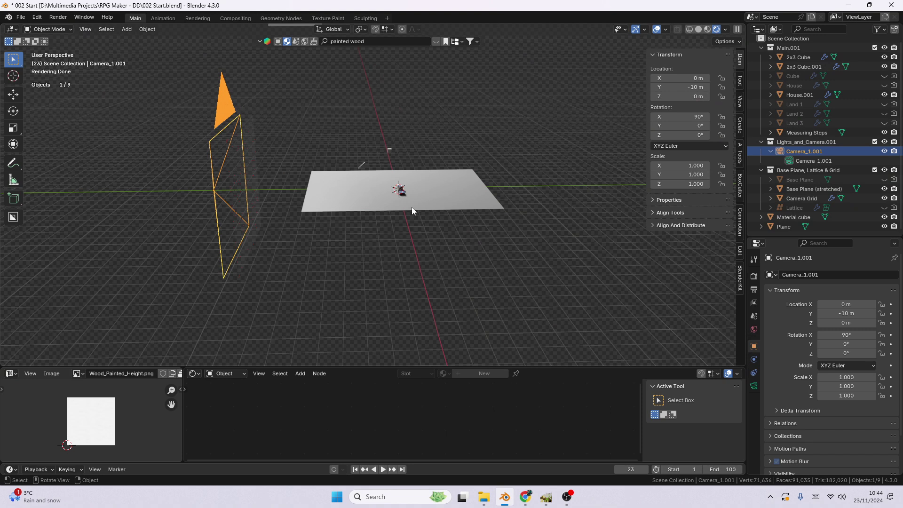
{"action": "left_click", "coordinate": [884, 151]}
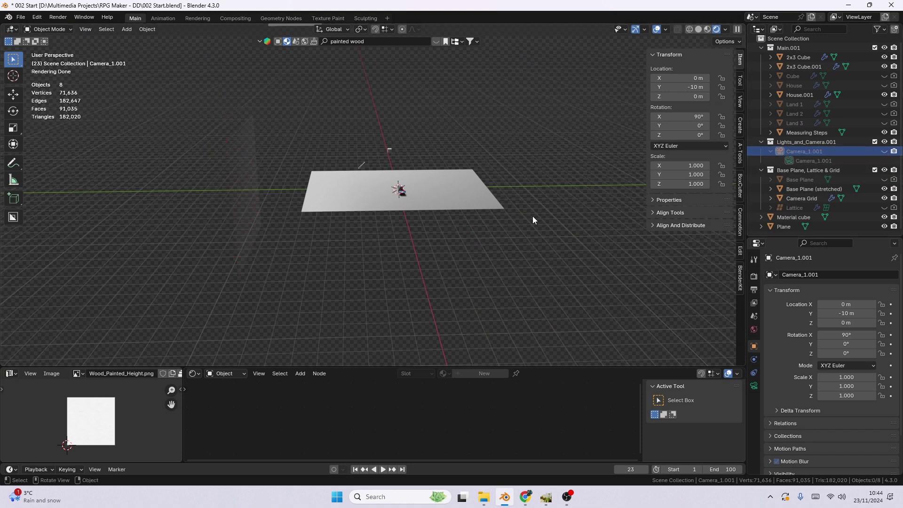
Show the Lattice and inspect its grid on the surface of Base Plane (stretched).
{"action": "scroll", "coordinate": [533, 216], "scroll_direction": "up", "scroll_amount": 2}
{"action": "middle_click_drag", "start_coordinate": [547, 136], "coordinate": [636, 194]}
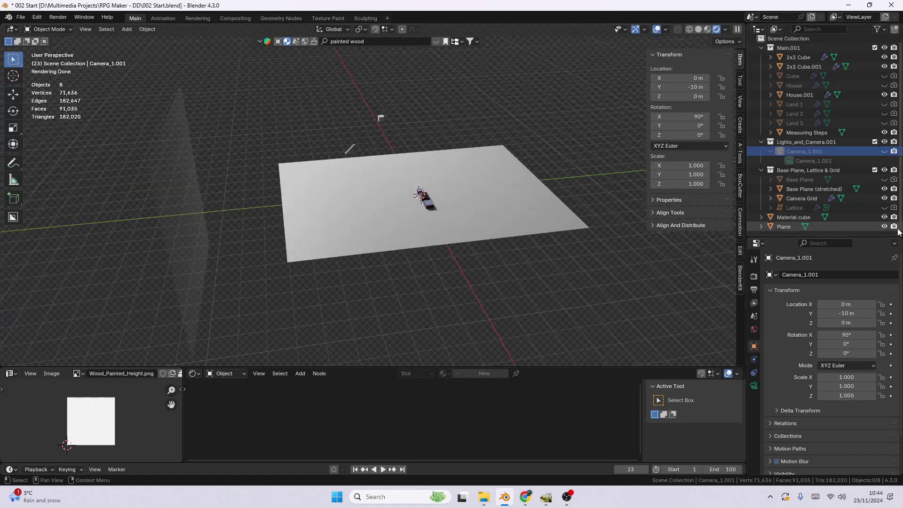
{"action": "left_click", "coordinate": [884, 208]}
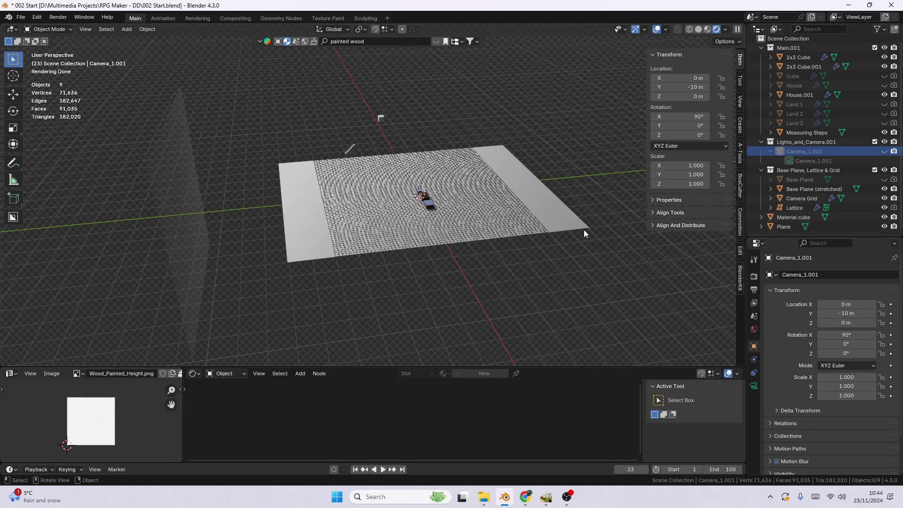
{"action": "scroll", "coordinate": [561, 209], "scroll_direction": "up", "scroll_amount": 2}
{"action": "scroll", "coordinate": [561, 209], "scroll_direction": "up", "scroll_amount": 4}
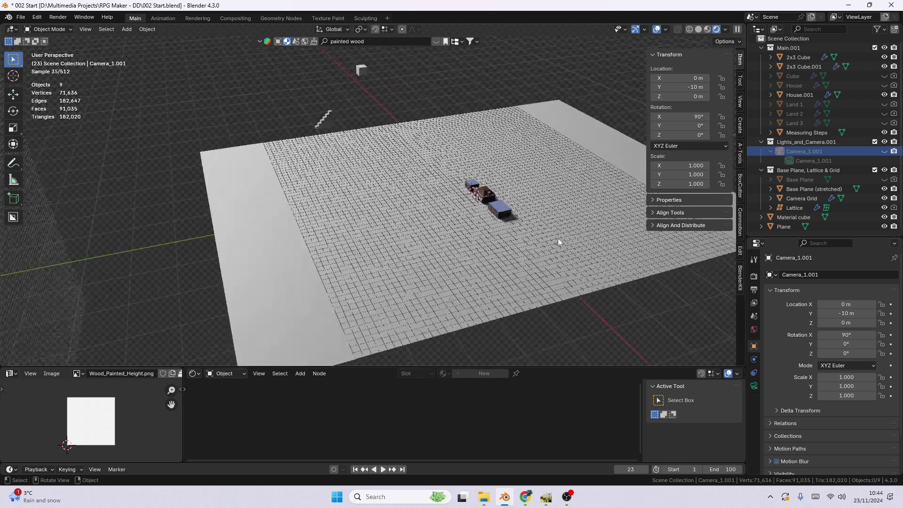
Select Base Plane (stretched) and then the Lattice to examine how the Lattice is shrinkwrapped onto the plane.
{"action": "left_click", "coordinate": [622, 234]}
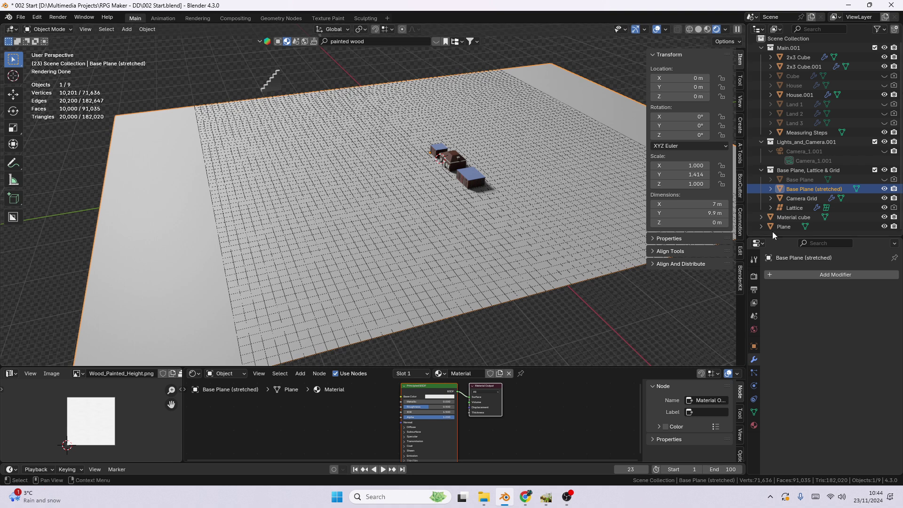
{"action": "scroll", "coordinate": [456, 250], "scroll_direction": "down", "scroll_amount": 5}
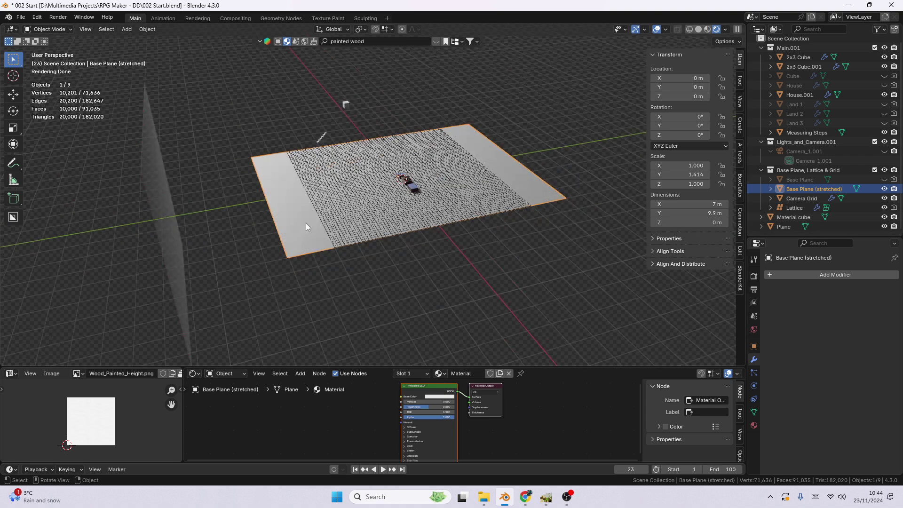
{"action": "left_click", "coordinate": [339, 221]}
{"action": "scroll", "coordinate": [428, 230], "scroll_direction": "up", "scroll_amount": 4}
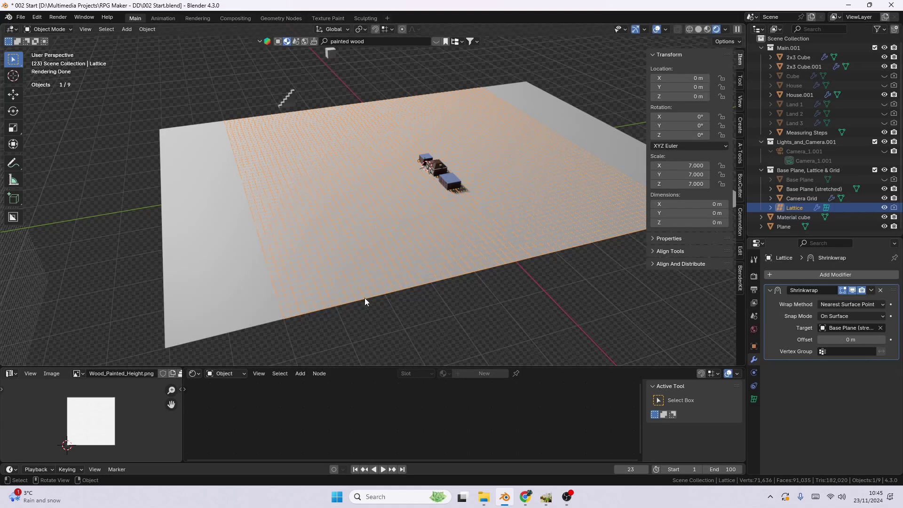
{"action": "middle_click_drag", "start_coordinate": [366, 297], "coordinate": [374, 271]}
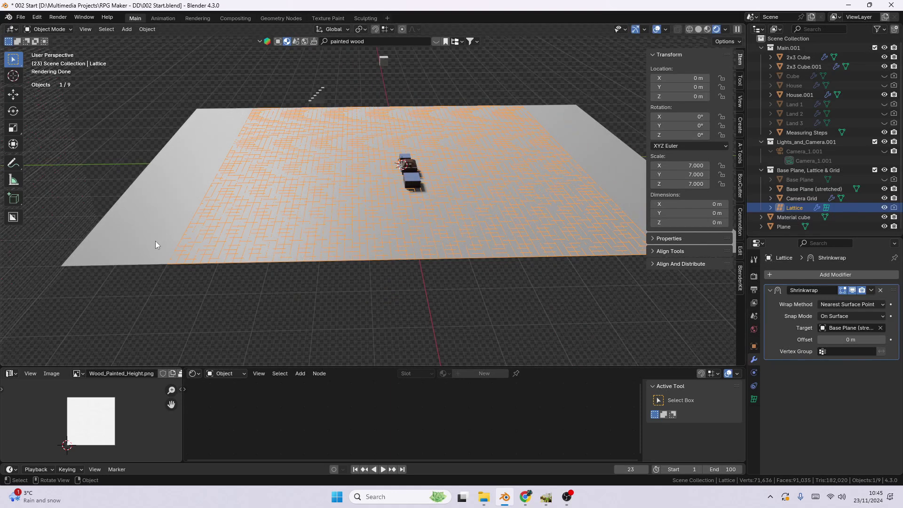
Try tilting Base Plane (stretched) about 41° around the X axis and undo the rotation.
{"action": "left_click", "coordinate": [155, 240]}
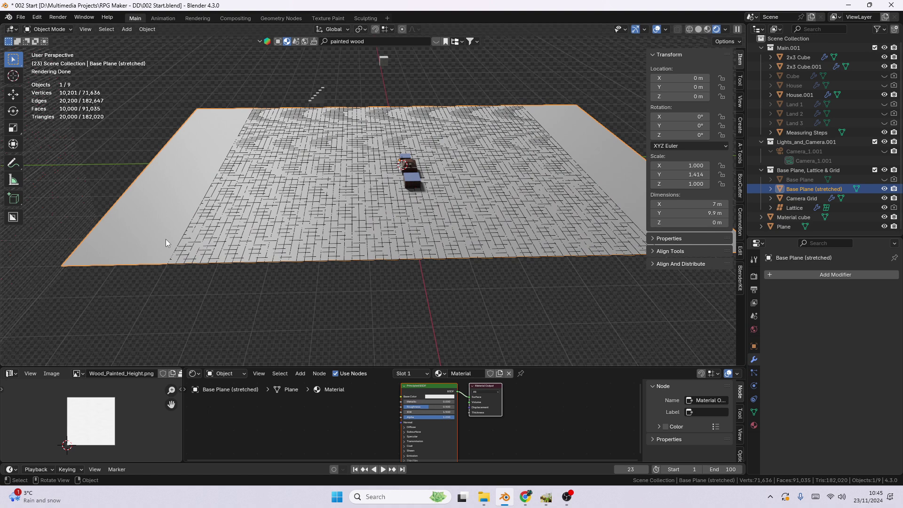
{"action": "key", "text": "r"}
{"action": "key", "text": "z"}
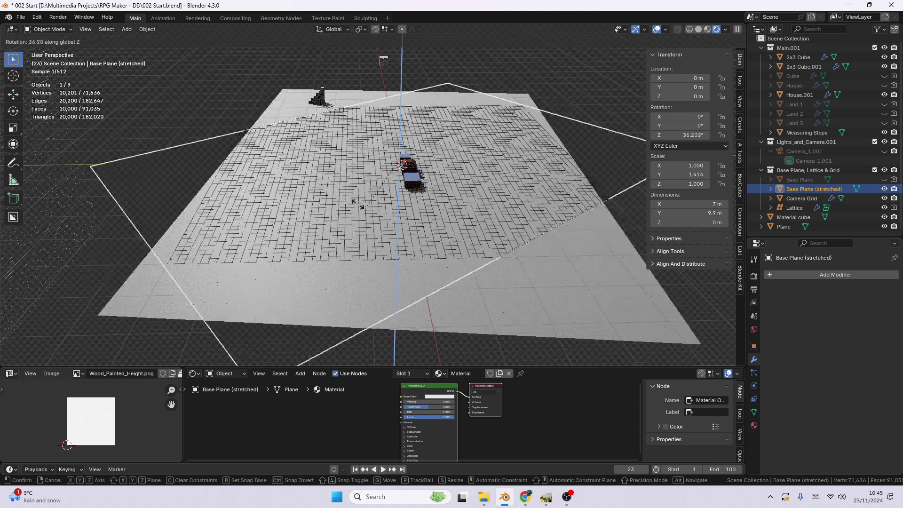
{"action": "key", "text": "x"}
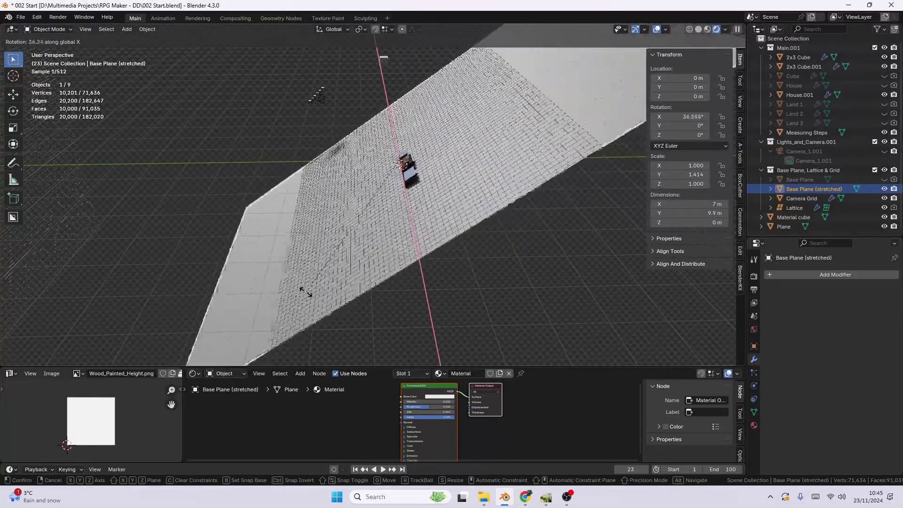
{"action": "left_click", "coordinate": [308, 322]}
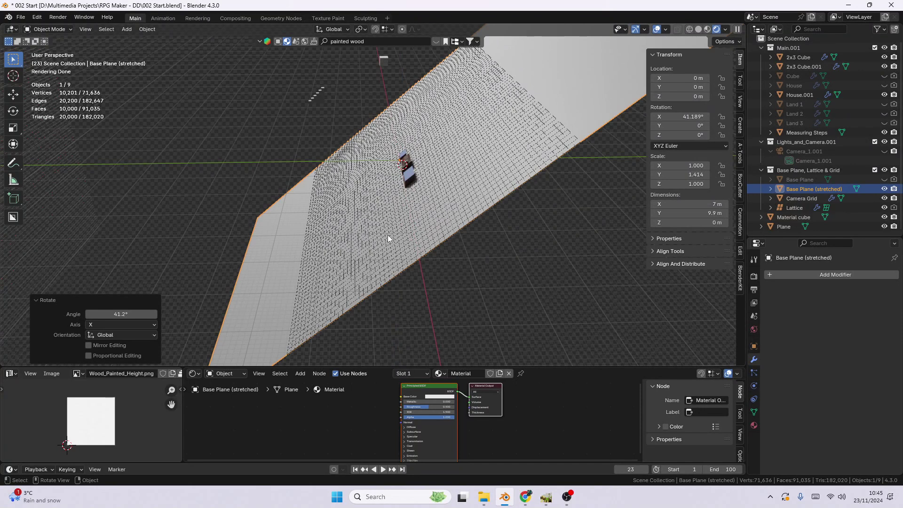
{"action": "key", "text": "ctrl+z"}
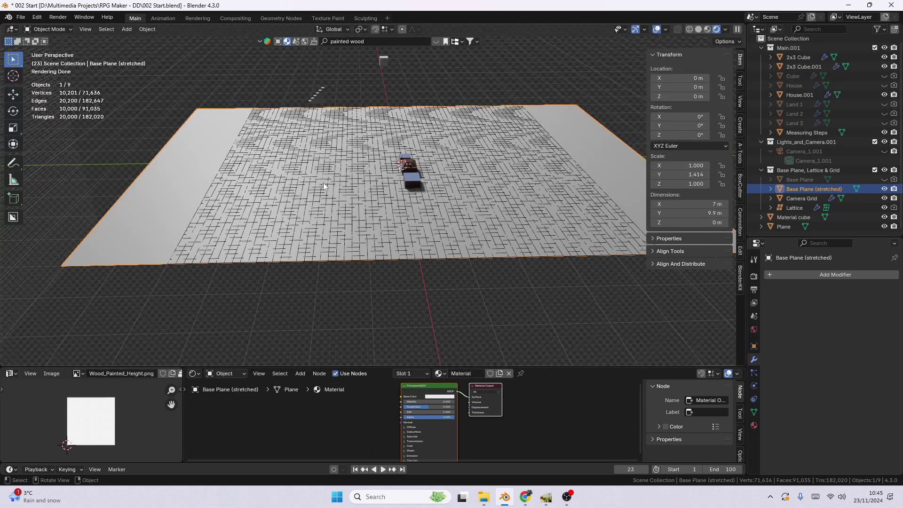
Try a steeper tilt of about 57° around the X axis on the stretched plane and undo it.
{"action": "scroll", "coordinate": [344, 124], "scroll_direction": "down", "scroll_amount": 4}
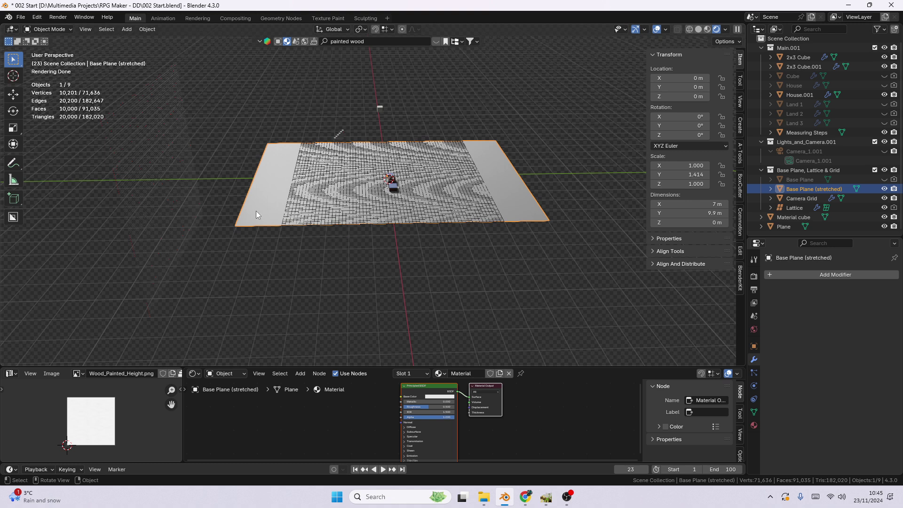
{"action": "key", "text": "r"}
{"action": "key", "text": "z"}
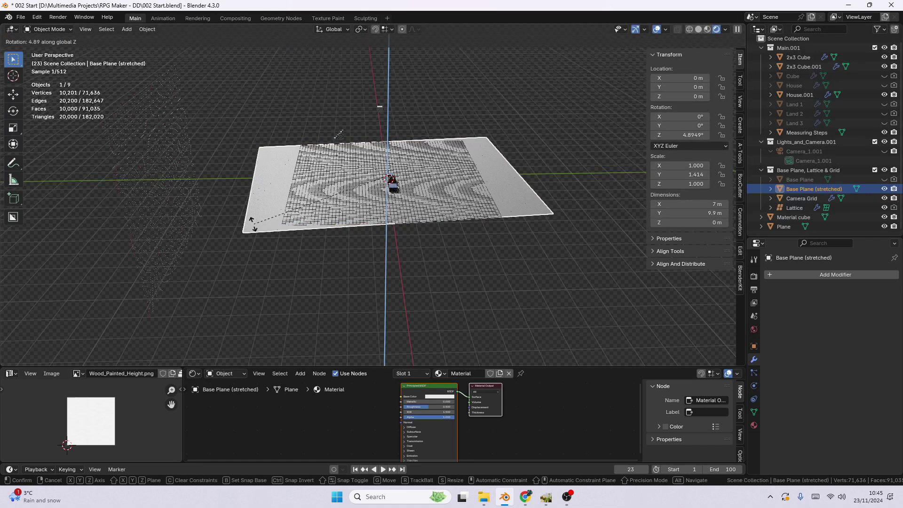
{"action": "key", "text": "x"}
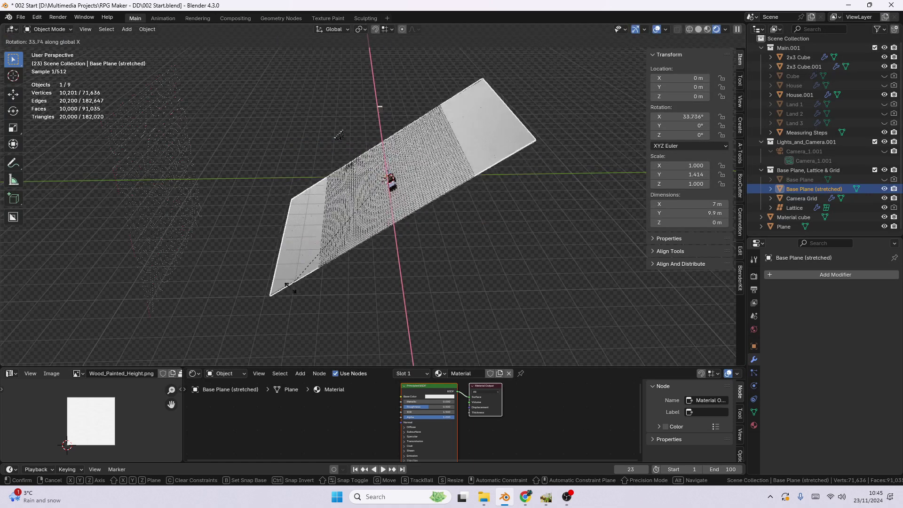
{"action": "left_click", "coordinate": [338, 329]}
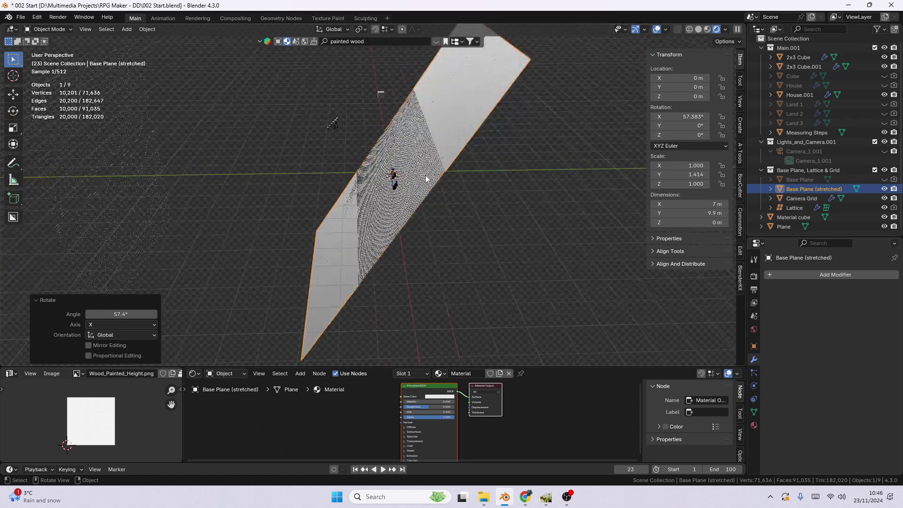
{"action": "key", "text": "ctrl+z"}
{"action": "scroll", "coordinate": [358, 219], "scroll_direction": "down", "scroll_amount": 2}
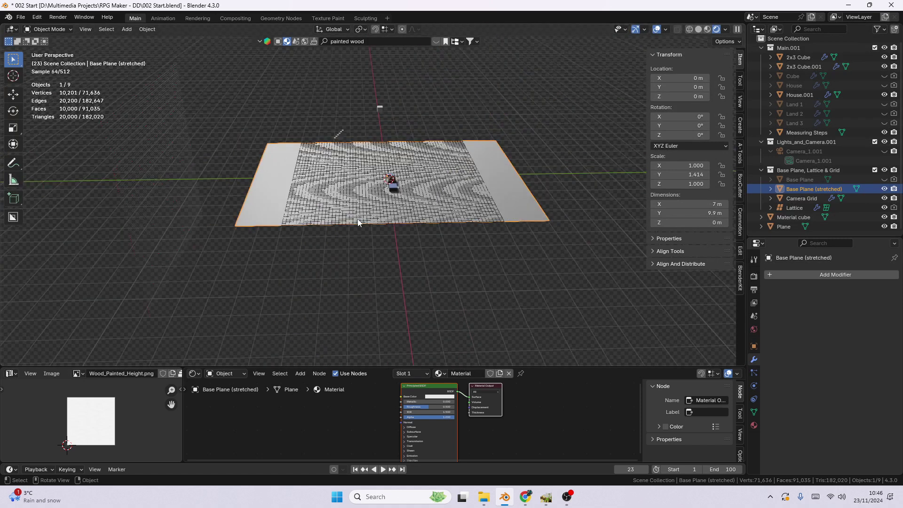
Select the Lattice and try scaling the whole object by 2 along the Y axis in Object Mode.
{"action": "left_click", "coordinate": [323, 215]}
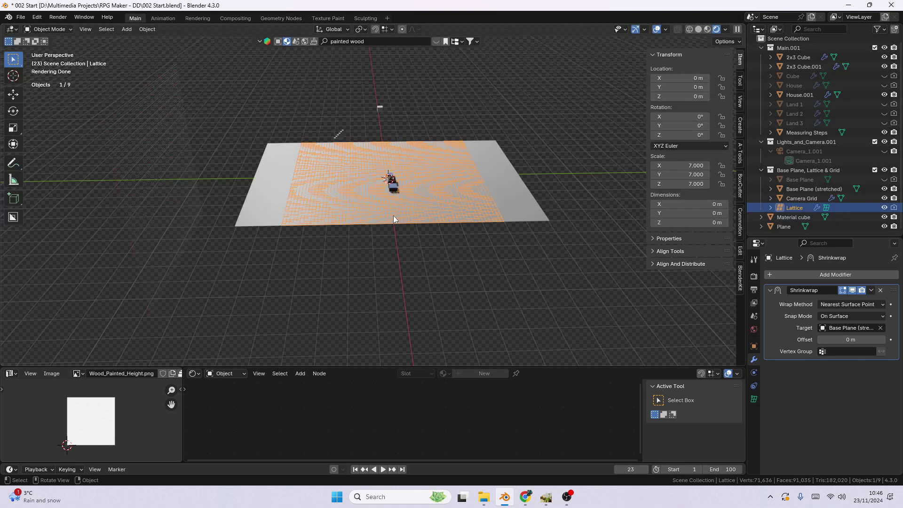
{"action": "key", "text": "s"}
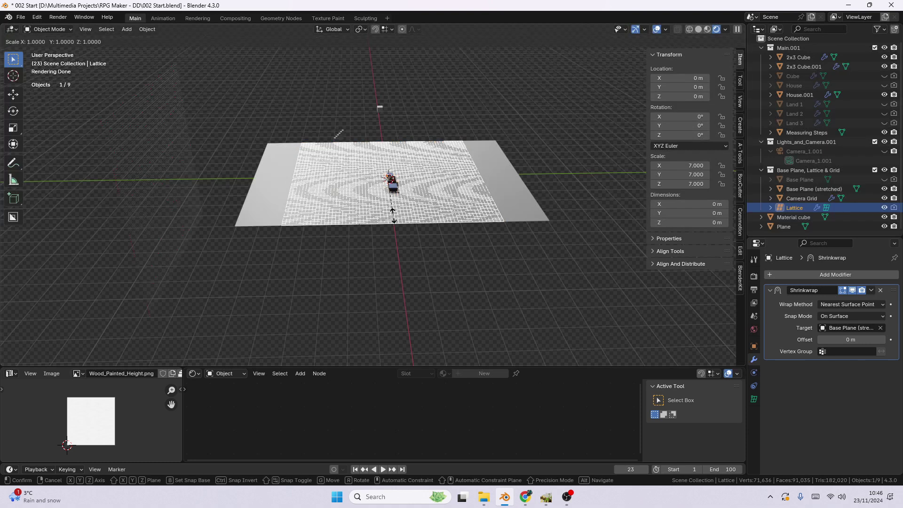
{"action": "key", "text": "y"}
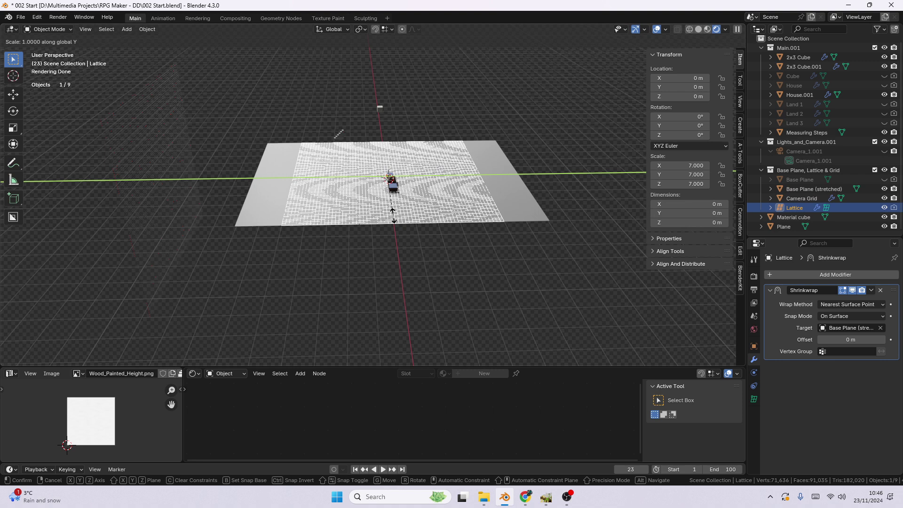
{"action": "type", "text": "2"}
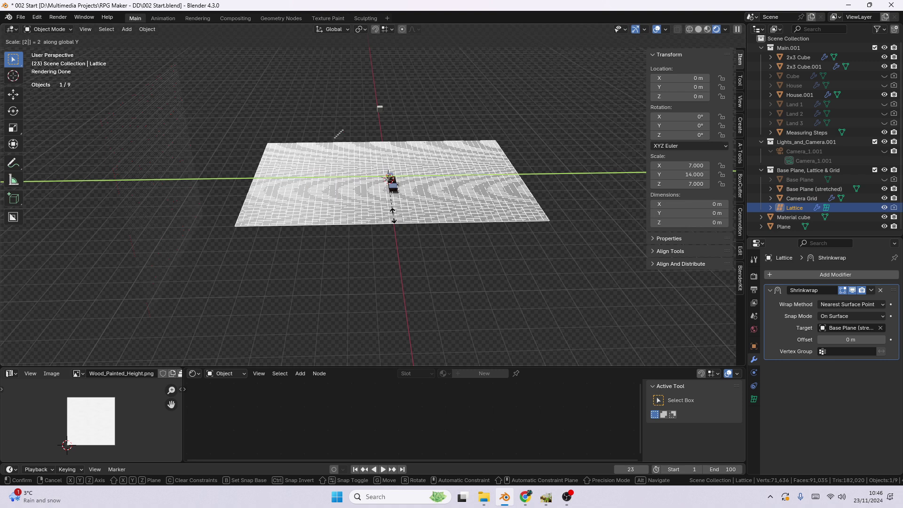
{"action": "key", "text": "Escape"}
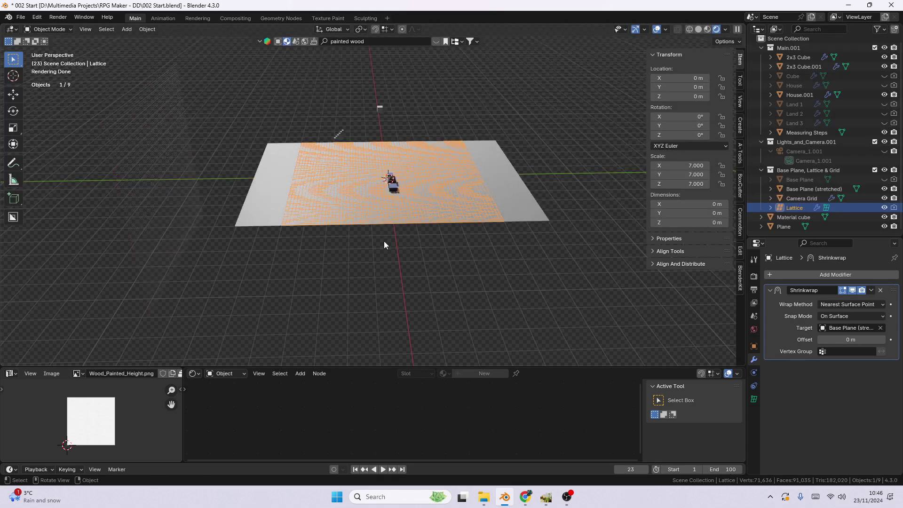
In Edit Mode, scale all the Lattice points by 2 along the Y axis and return to Object Mode.
{"action": "key", "text": "Tab"}
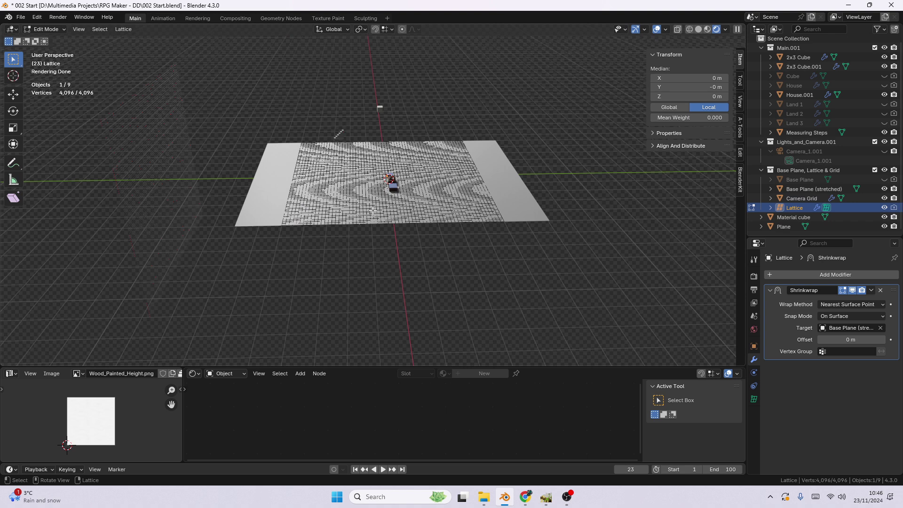
{"action": "type", "text": "sy2"}
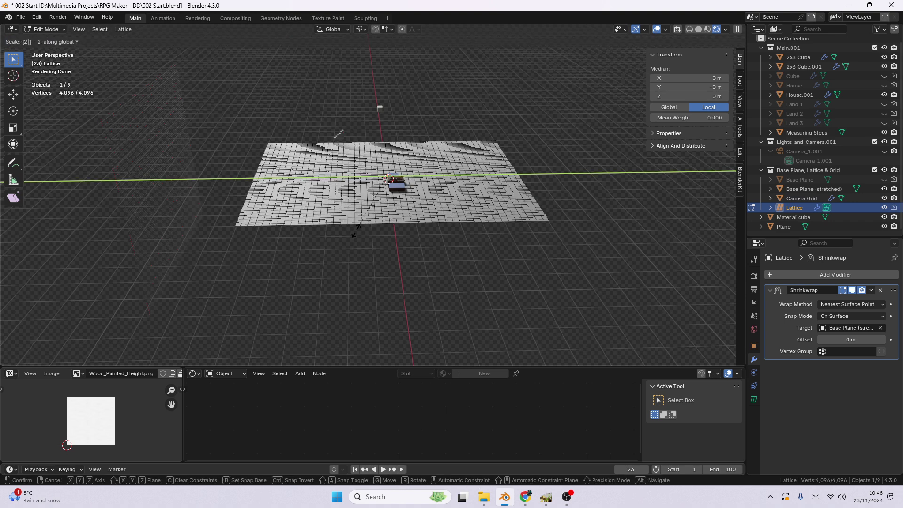
{"action": "key", "text": "Return"}
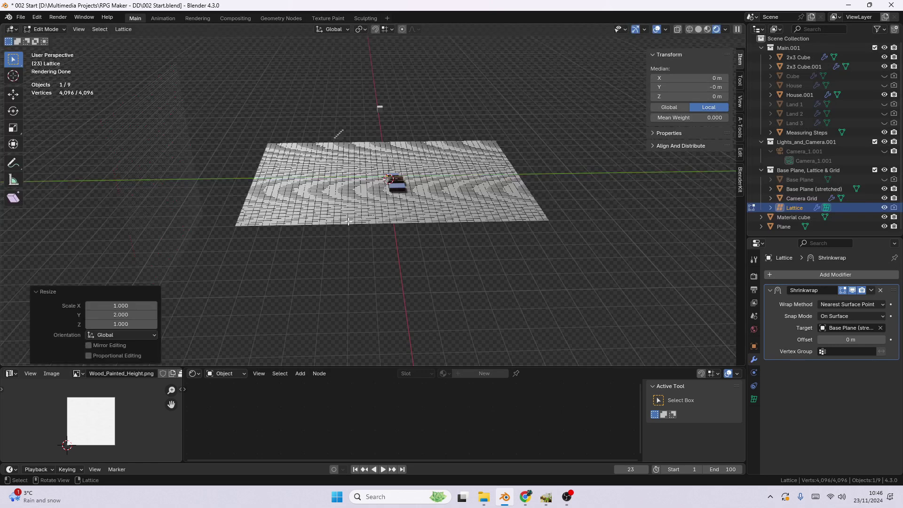
{"action": "key", "text": "Tab"}
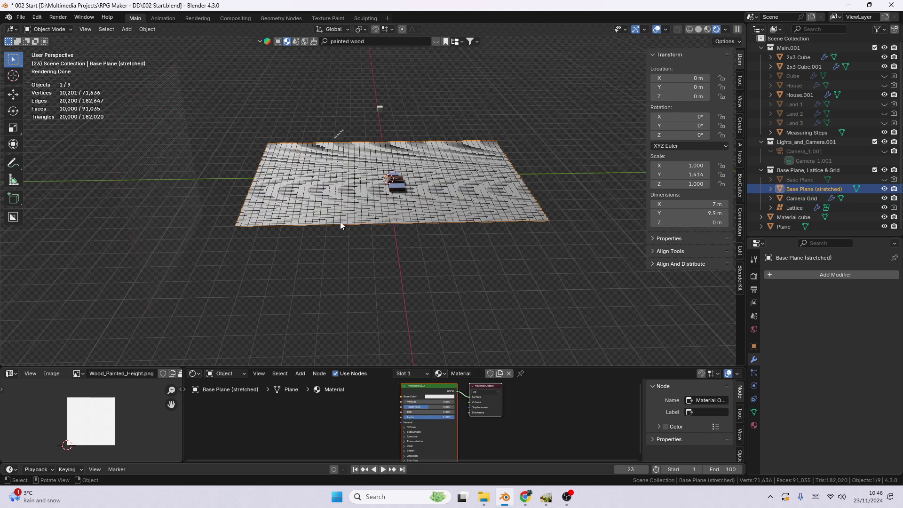
Look at the widened Lattice from beneath the plane and select Base Plane (stretched).
{"action": "scroll", "coordinate": [340, 222], "scroll_direction": "up", "scroll_amount": 4}
{"action": "middle_click_drag", "start_coordinate": [341, 221], "coordinate": [346, 183]}
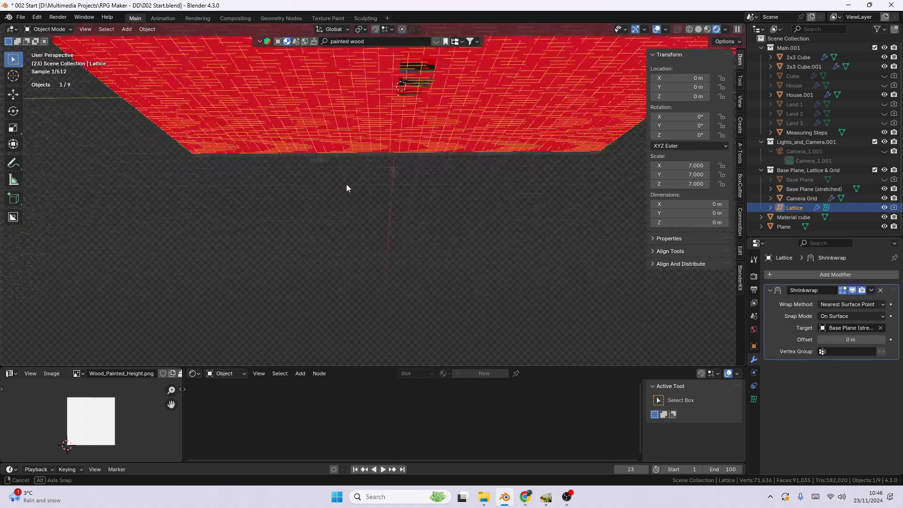
{"action": "left_click", "coordinate": [336, 95]}
{"action": "middle_click_drag", "start_coordinate": [336, 95], "coordinate": [350, 208]}
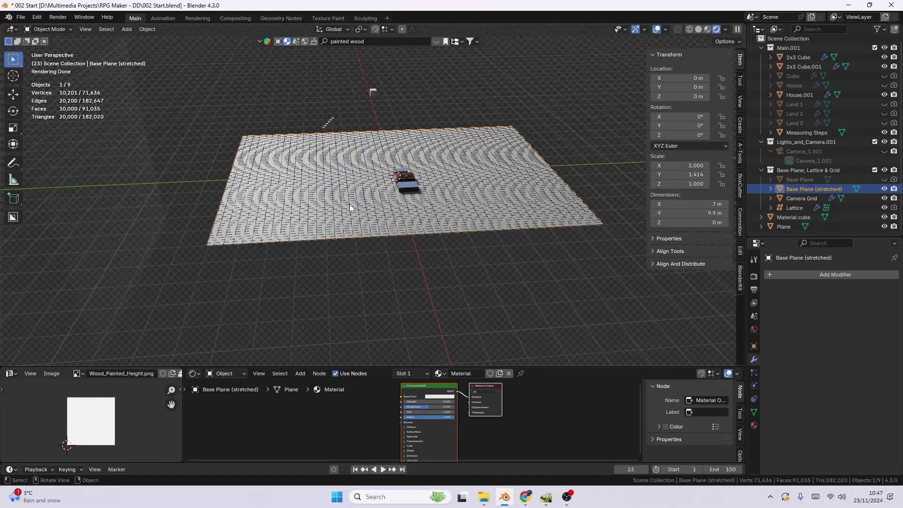
{"action": "key", "text": "s"}
{"action": "key", "text": "x"}
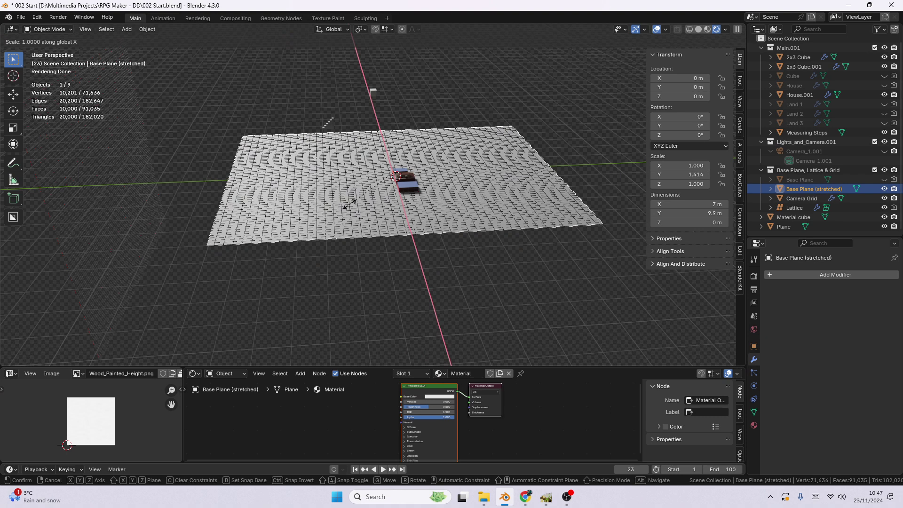
{"action": "key", "text": "Escape"}
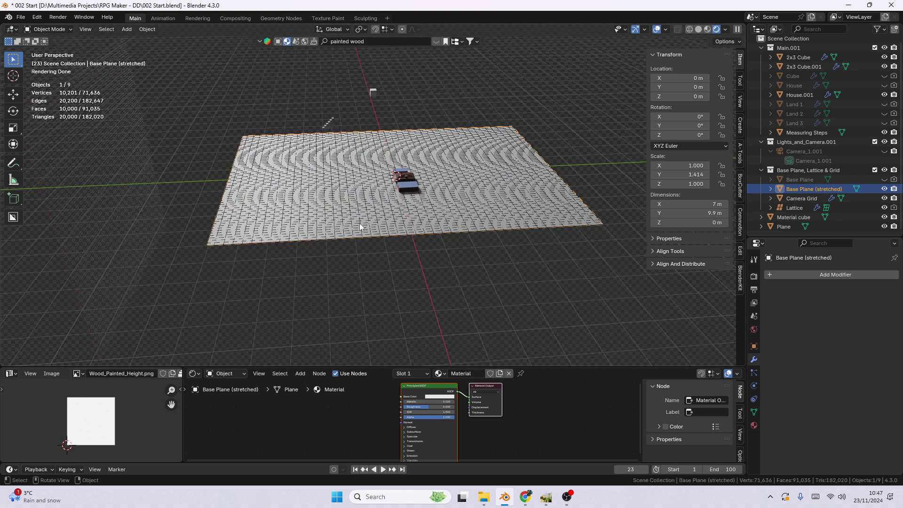
Rotate Base Plane (stretched) by 45° around the X axis.
{"action": "key", "text": "r"}
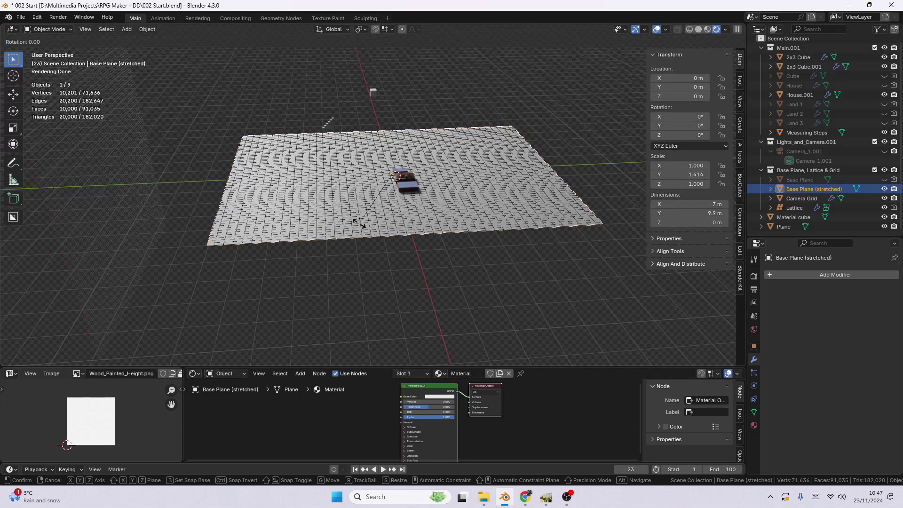
{"action": "type", "text": "x45"}
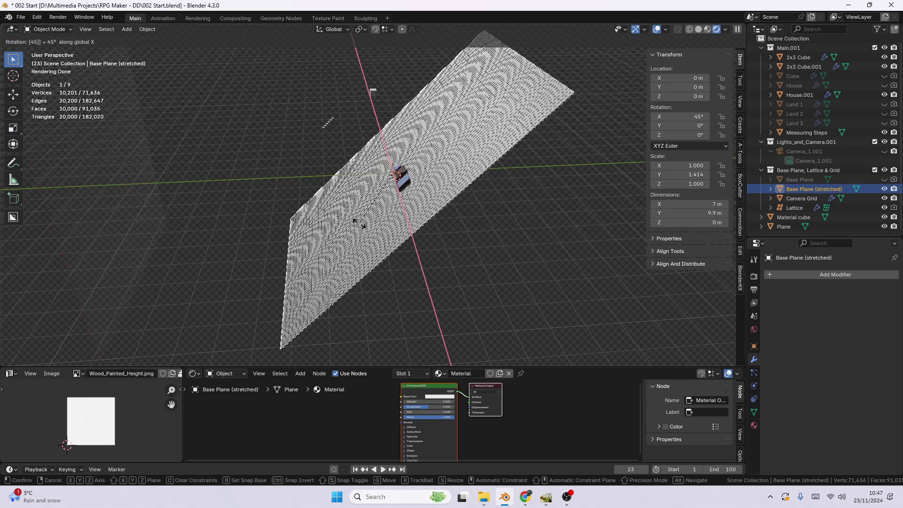
{"action": "key", "text": "Return"}
Examine from several angles and distances how the Lattice, house and cubes follow the tilted stretched plane.
{"action": "middle_click_drag", "start_coordinate": [360, 223], "coordinate": [363, 235]}
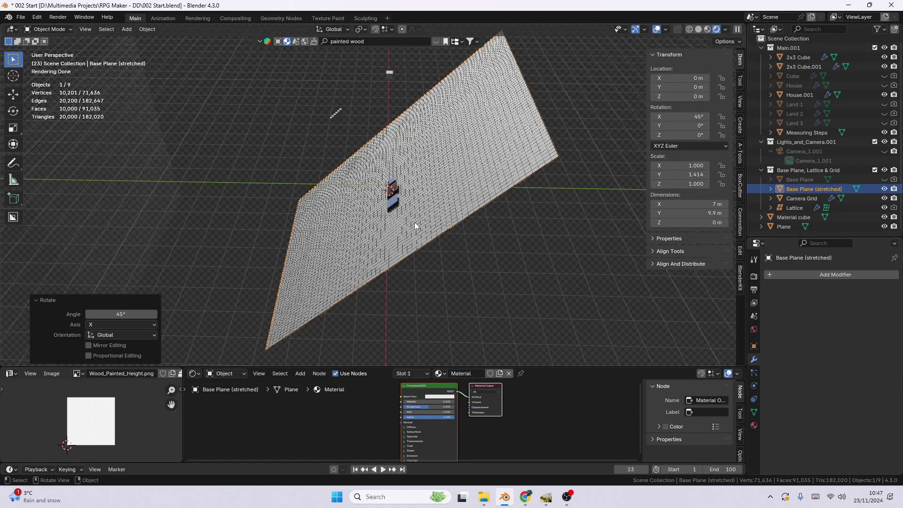
{"action": "middle_click_drag", "start_coordinate": [357, 235], "coordinate": [430, 225]}
{"action": "left_click", "coordinate": [459, 277]}
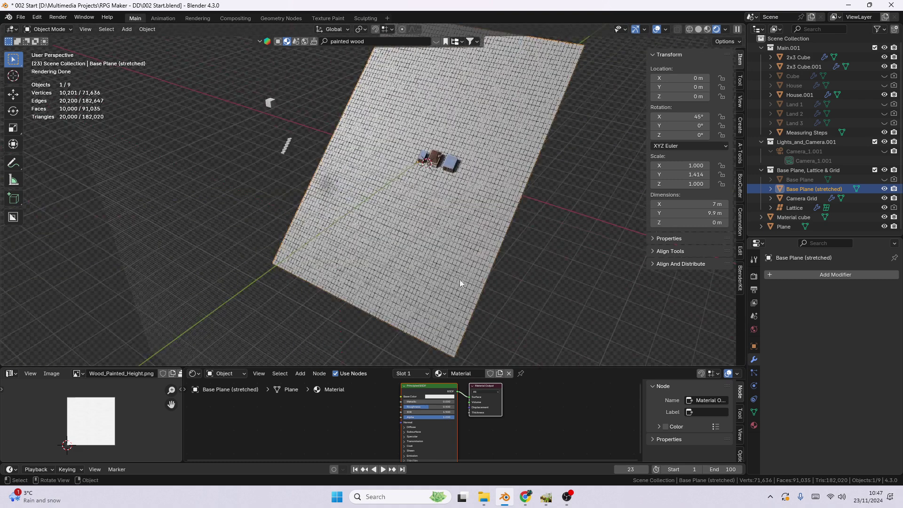
{"action": "scroll", "coordinate": [593, 268], "scroll_direction": "up", "scroll_amount": 6}
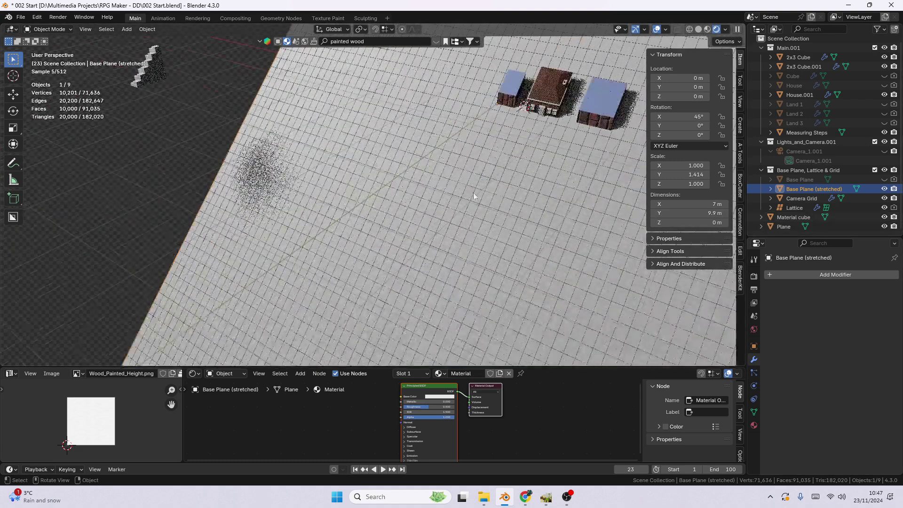
{"action": "scroll", "coordinate": [594, 264], "scroll_direction": "down", "scroll_amount": 8}
{"action": "middle_click_drag", "start_coordinate": [509, 245], "coordinate": [498, 206]}
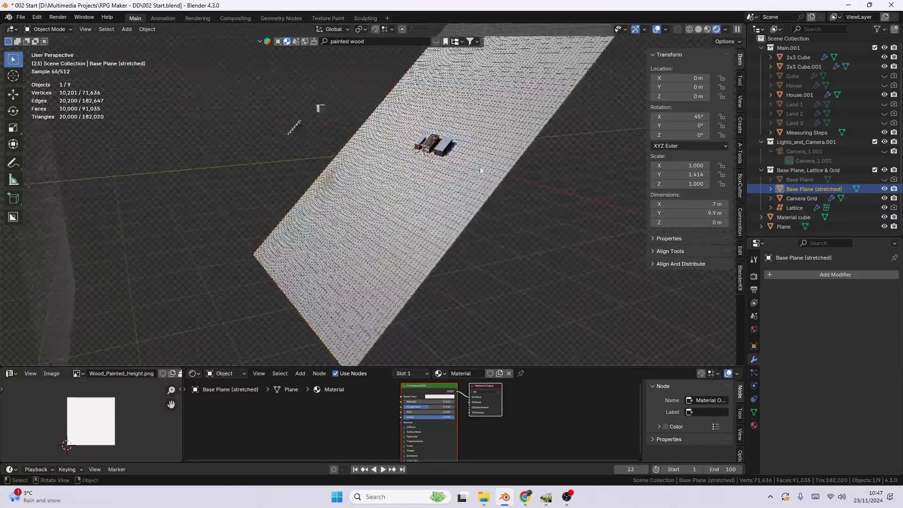
{"action": "middle_click_drag", "start_coordinate": [623, 214], "coordinate": [563, 227]}
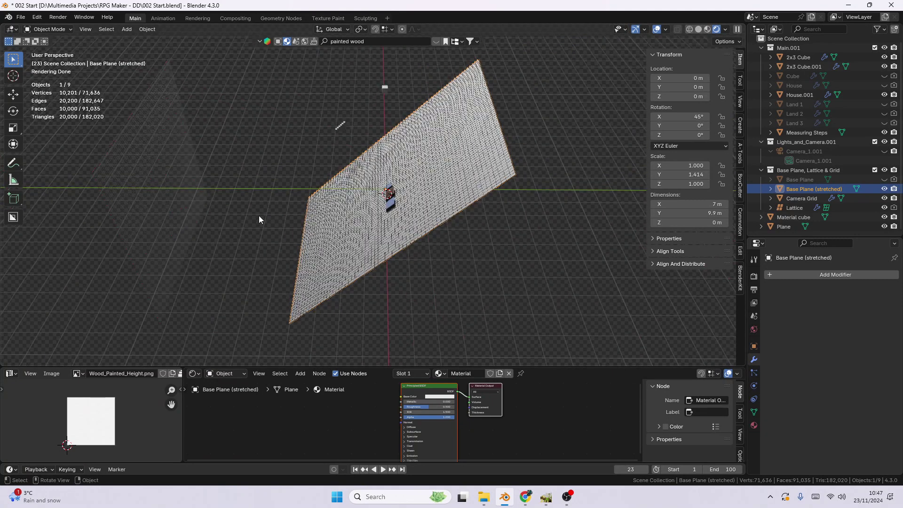
{"action": "scroll", "coordinate": [408, 225], "scroll_direction": "up", "scroll_amount": 8}
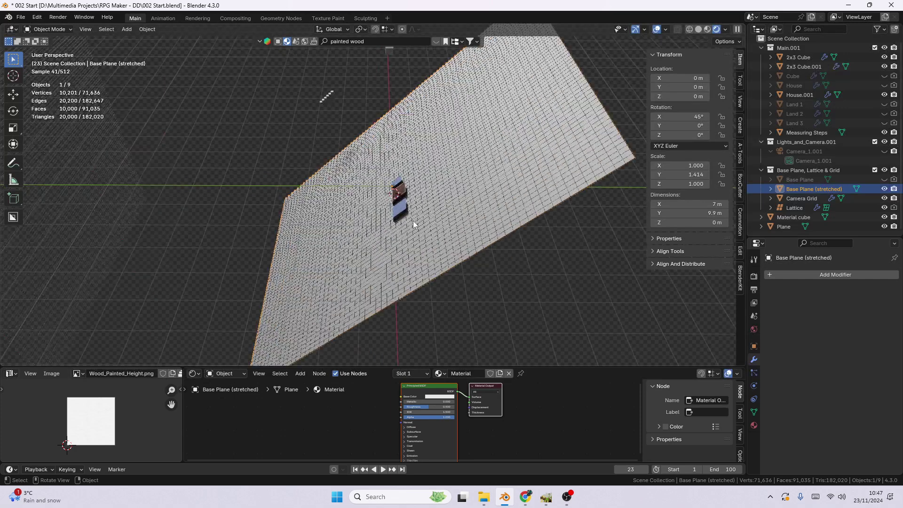
{"action": "scroll", "coordinate": [408, 210], "scroll_direction": "down", "scroll_amount": 8}
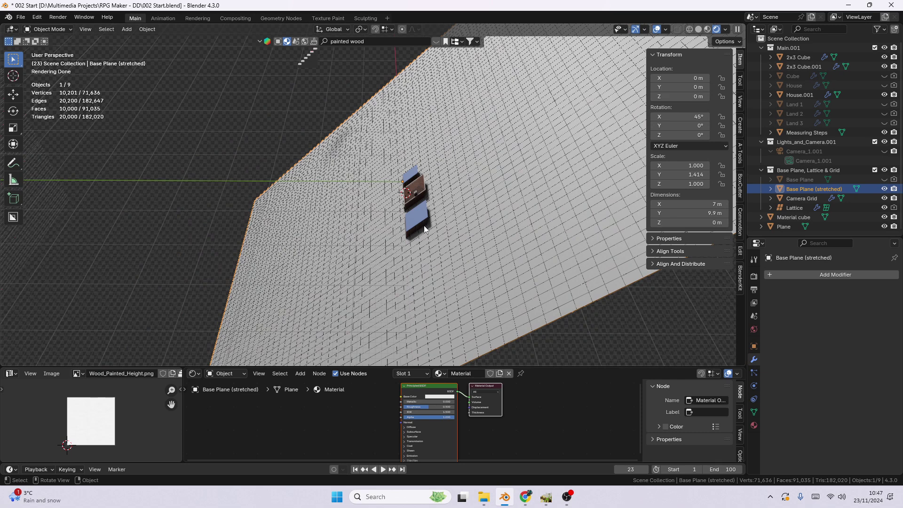
{"action": "scroll", "coordinate": [414, 237], "scroll_direction": "down", "scroll_amount": 4}
{"action": "scroll", "coordinate": [476, 218], "scroll_direction": "up", "scroll_amount": 3}
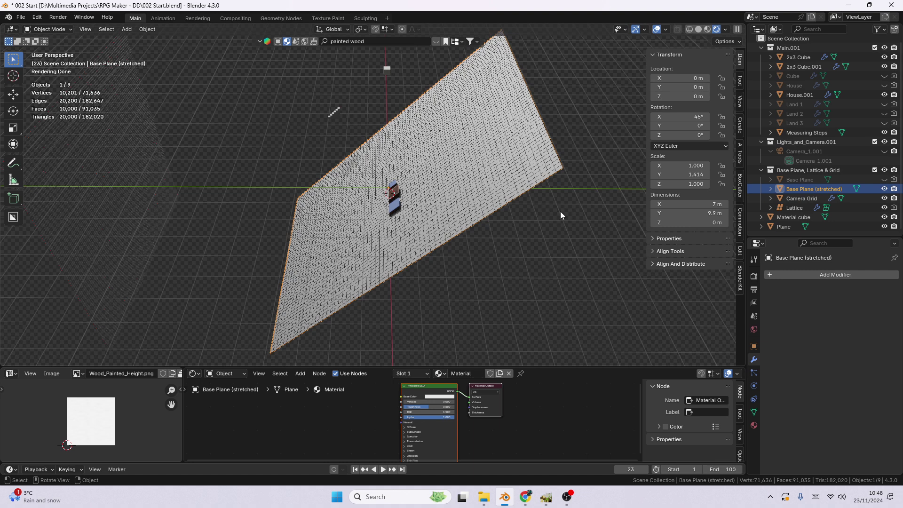
Set the X rotation of Base Plane (stretched) to 0° to lay it flat.
{"action": "left_click", "coordinate": [658, 117]}
{"action": "type", "text": "0"}
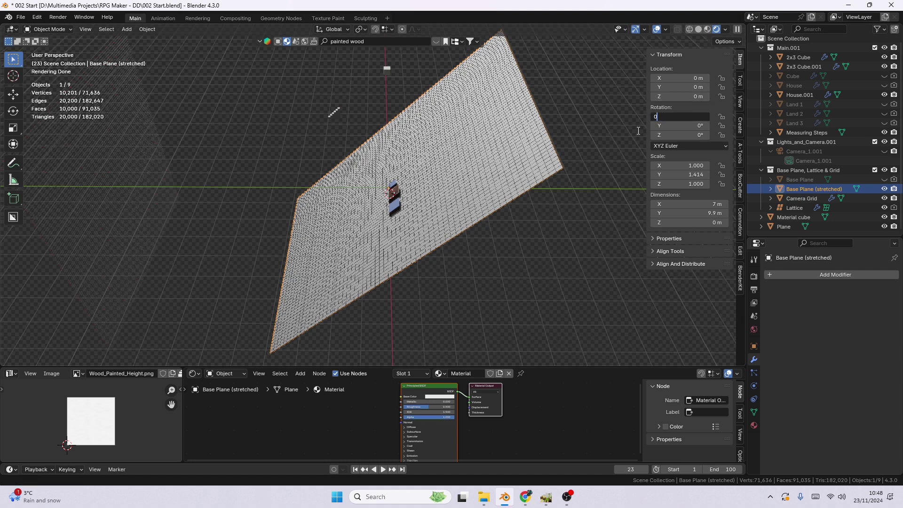
{"action": "key", "text": "Return"}
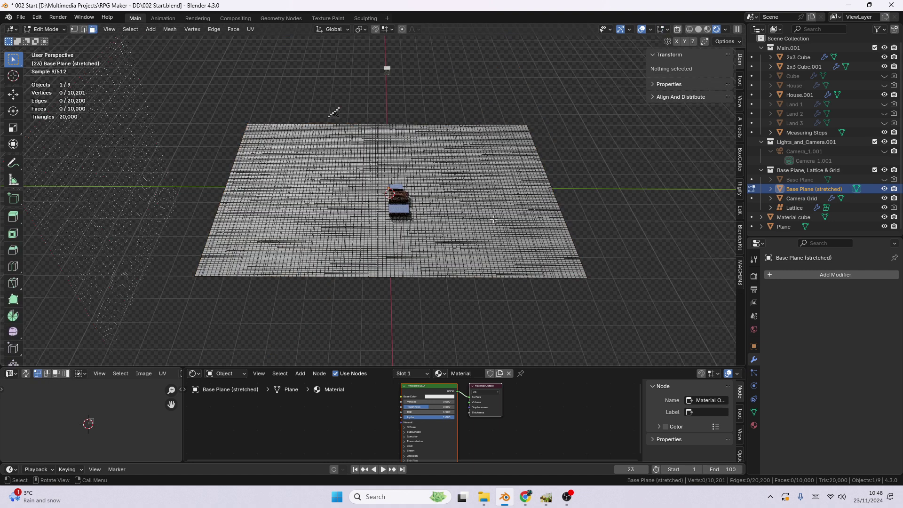
Scale all points of the Lattice by 0.5 along the global Y axis and inspect the narrowed house and cubes.
{"action": "left_click", "coordinate": [485, 242]}
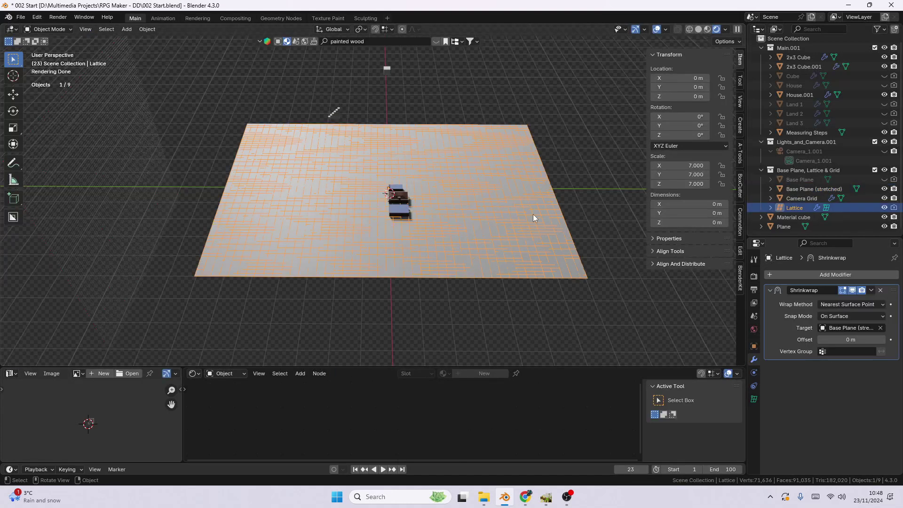
{"action": "key", "text": "Tab"}
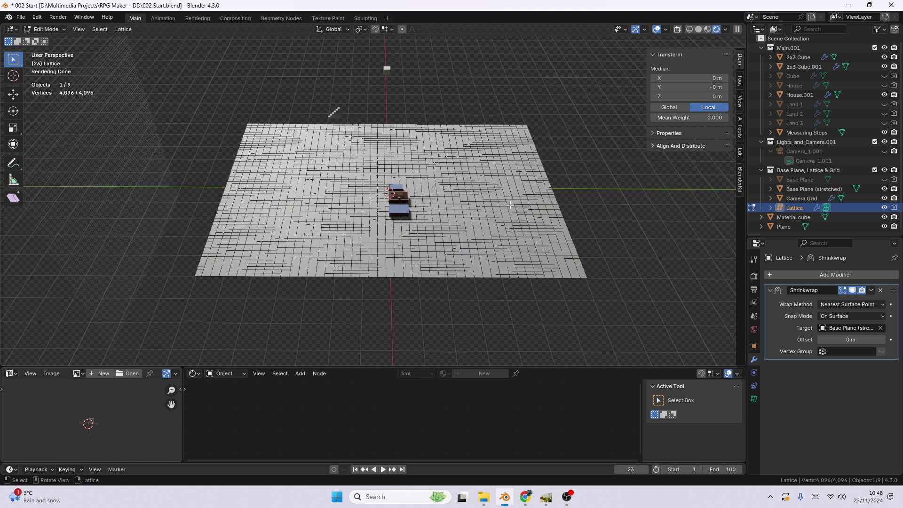
{"action": "key", "text": "s"}
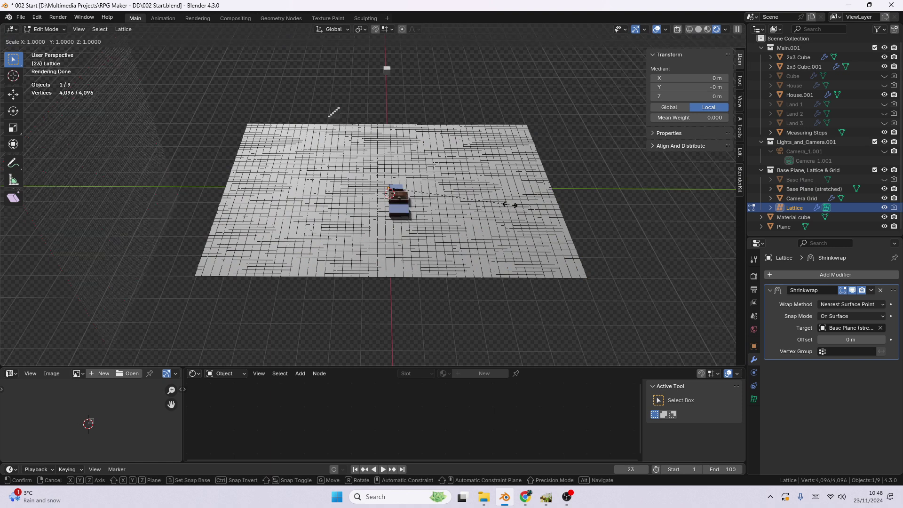
{"action": "type", "text": ".5"}
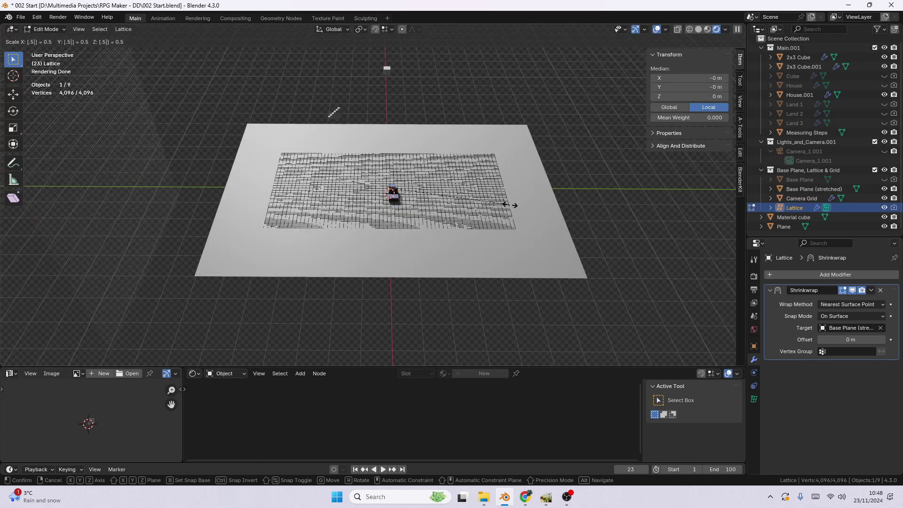
{"action": "type", "text": "x"}
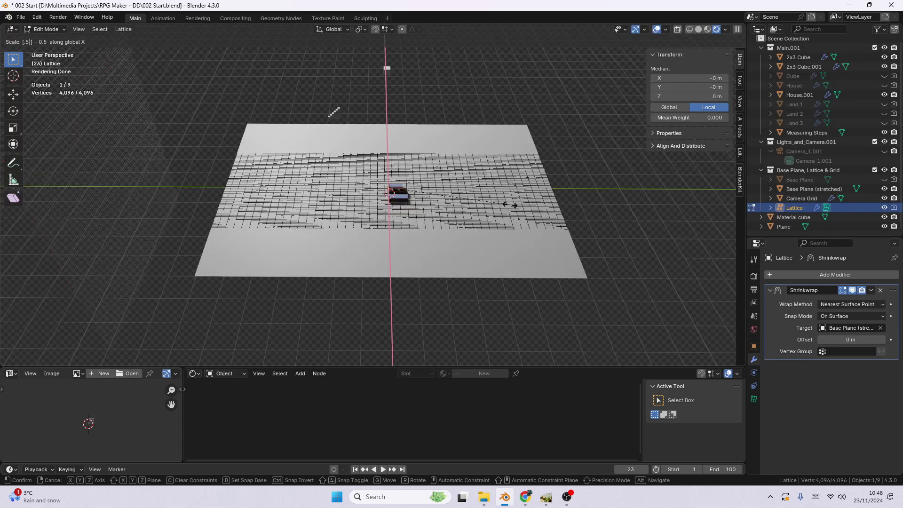
{"action": "type", "text": "y"}
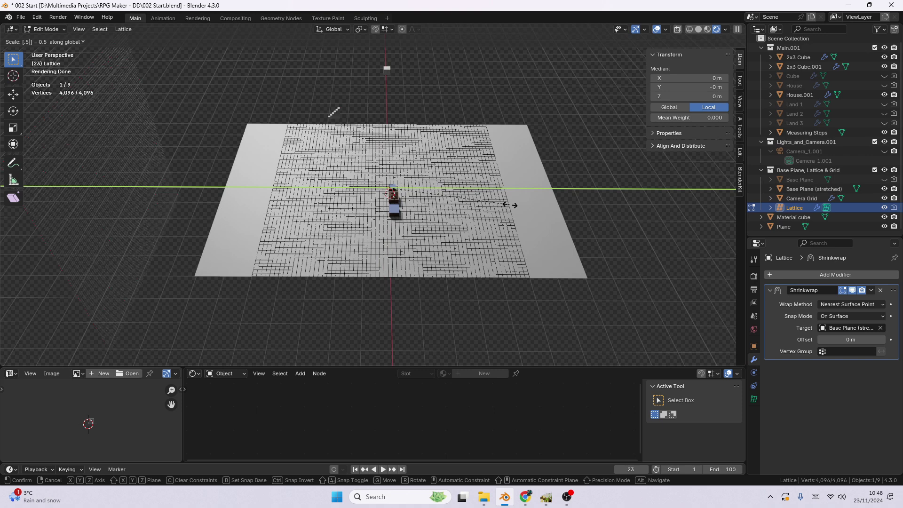
{"action": "key", "text": "Return"}
{"action": "scroll", "coordinate": [419, 259], "scroll_direction": "up", "scroll_amount": 6}
{"action": "scroll", "coordinate": [416, 238], "scroll_direction": "down", "scroll_amount": 3}
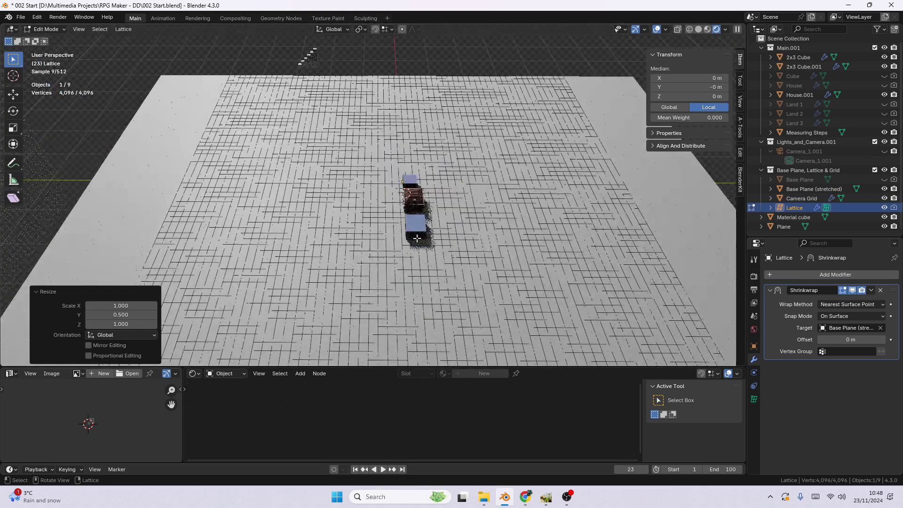
{"action": "scroll", "coordinate": [417, 239], "scroll_direction": "up", "scroll_amount": 5}
{"action": "middle_click_drag", "start_coordinate": [416, 239], "coordinate": [448, 218]}
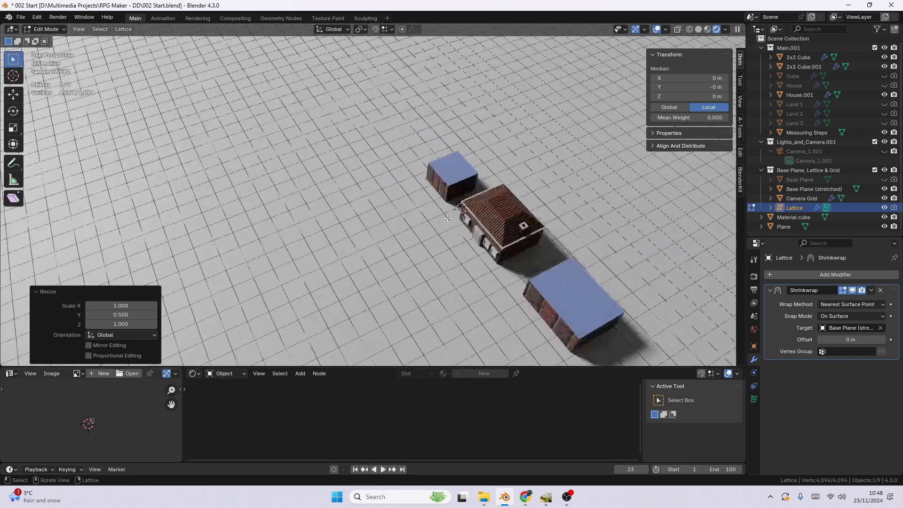
Hide the Lattice, followed by the entire Base Plane, Lattice & Grid collection, leaving the cubes and house in view.
{"action": "left_click", "coordinate": [885, 207]}
{"action": "scroll", "coordinate": [654, 212], "scroll_direction": "down", "scroll_amount": 4}
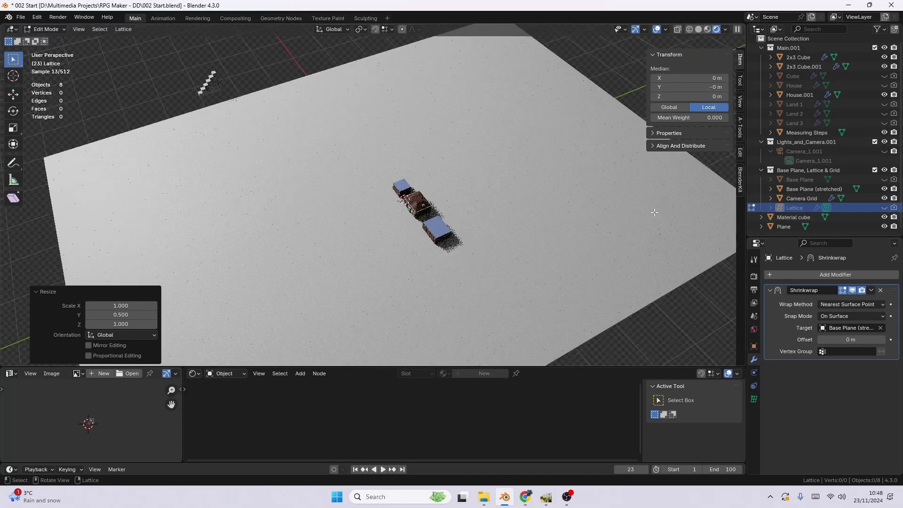
{"action": "left_click", "coordinate": [884, 170]}
{"action": "scroll", "coordinate": [491, 259], "scroll_direction": "up", "scroll_amount": 6}
{"action": "scroll", "coordinate": [493, 245], "scroll_direction": "up", "scroll_amount": 3}
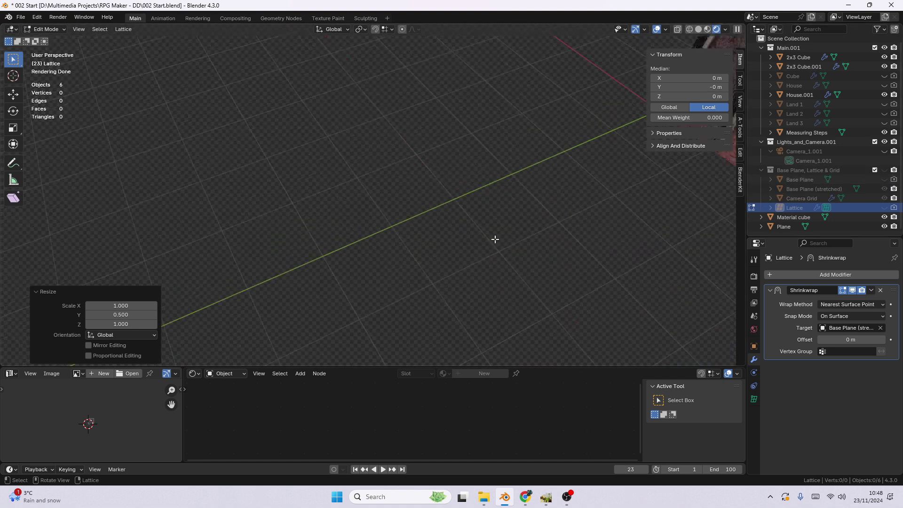
{"action": "middle_click_drag", "start_coordinate": [532, 191], "coordinate": [447, 218], "text": "shift"}
{"action": "scroll", "coordinate": [467, 201], "scroll_direction": "up", "scroll_amount": 2}
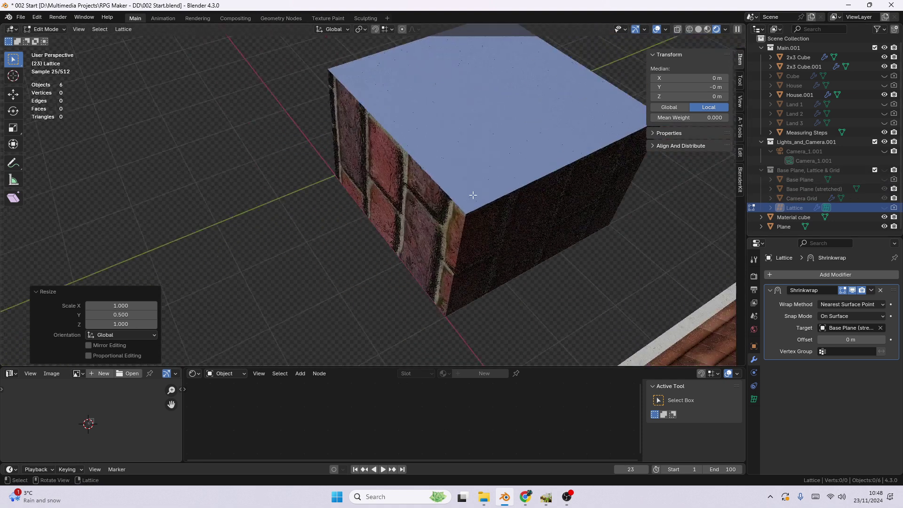
Leave Edit Mode on the Lattice and select the 2x3 Cube.
{"action": "key", "text": "Tab"}
{"action": "left_click", "coordinate": [464, 233]}
{"action": "scroll", "coordinate": [464, 233], "scroll_direction": "down", "scroll_amount": 6}
{"action": "mouse_move", "coordinate": [461, 227]}
{"action": "middle_mouse_down", "text": "shift"}
{"action": "mouse_move", "coordinate": [479, 213]}
{"action": "mouse_move", "coordinate": [456, 210]}
{"action": "middle_mouse_up", "text": "shift"}
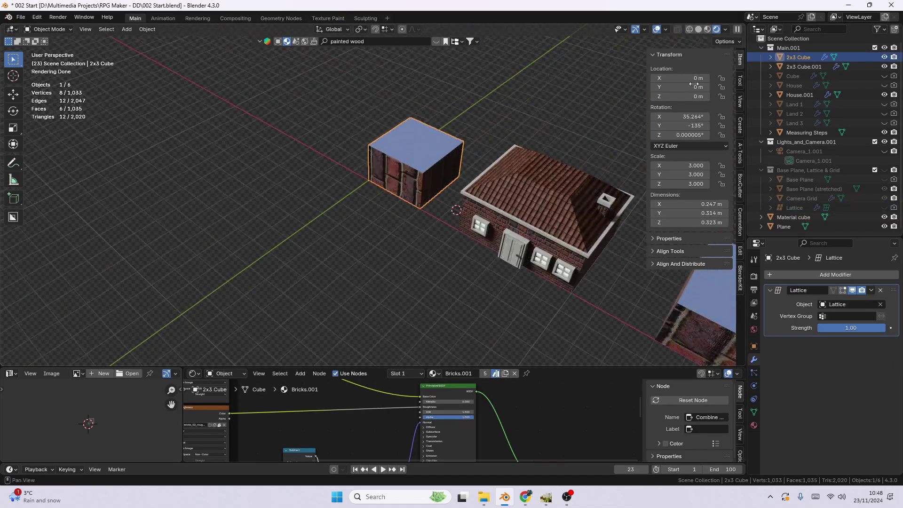
{"action": "left_click", "coordinate": [666, 30]}
{"action": "scroll", "coordinate": [484, 216], "scroll_direction": "down", "scroll_amount": 10}
{"action": "scroll", "coordinate": [516, 200], "scroll_direction": "up", "scroll_amount": 8}
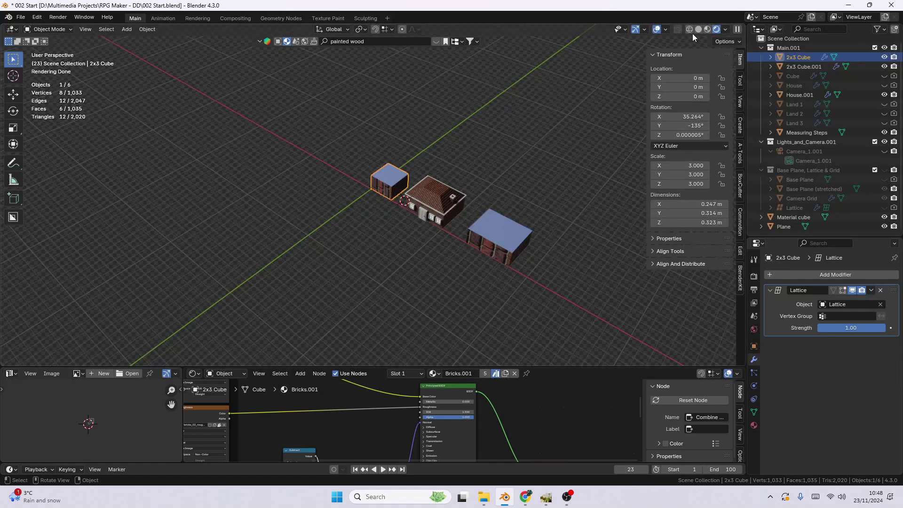
{"action": "left_click", "coordinate": [664, 29]}
{"action": "left_click", "coordinate": [363, 212]}
{"action": "scroll", "coordinate": [368, 208], "scroll_direction": "up", "scroll_amount": 6}
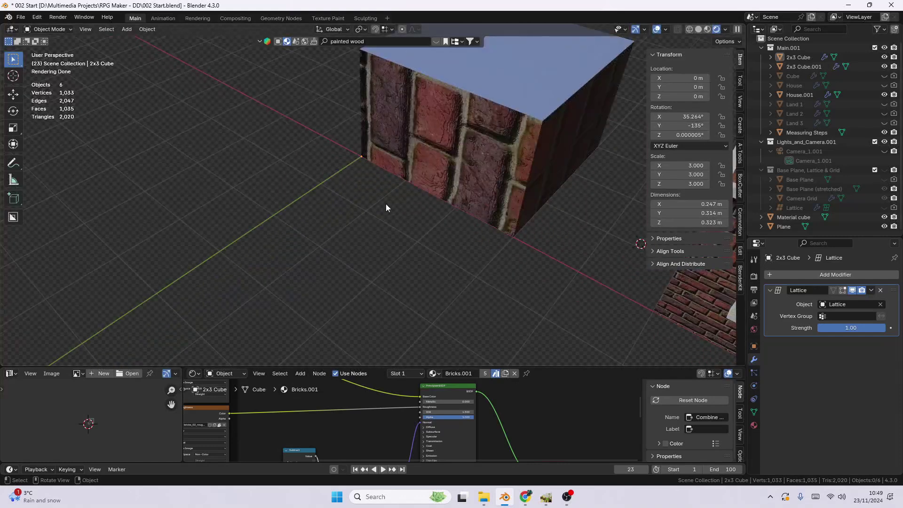
Select the 2x3 Cube and examine its footprint in the top orthographic view.
{"action": "left_click", "coordinate": [430, 166]}
{"action": "scroll", "coordinate": [430, 169], "scroll_direction": "down", "scroll_amount": 6}
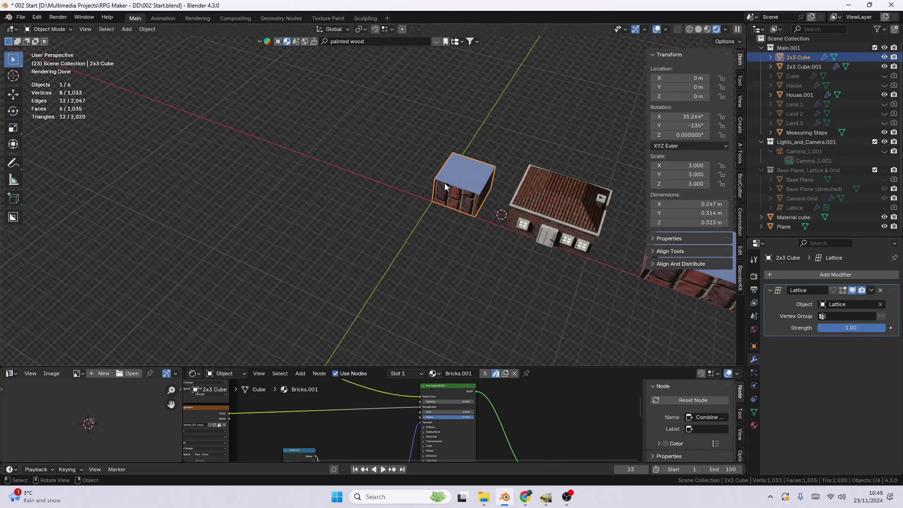
{"action": "key", "text": "KP_7"}
{"action": "scroll", "coordinate": [454, 283], "scroll_direction": "up", "scroll_amount": 3}
{"action": "middle_click_drag", "start_coordinate": [511, 281], "coordinate": [420, 165], "text": "shift"}
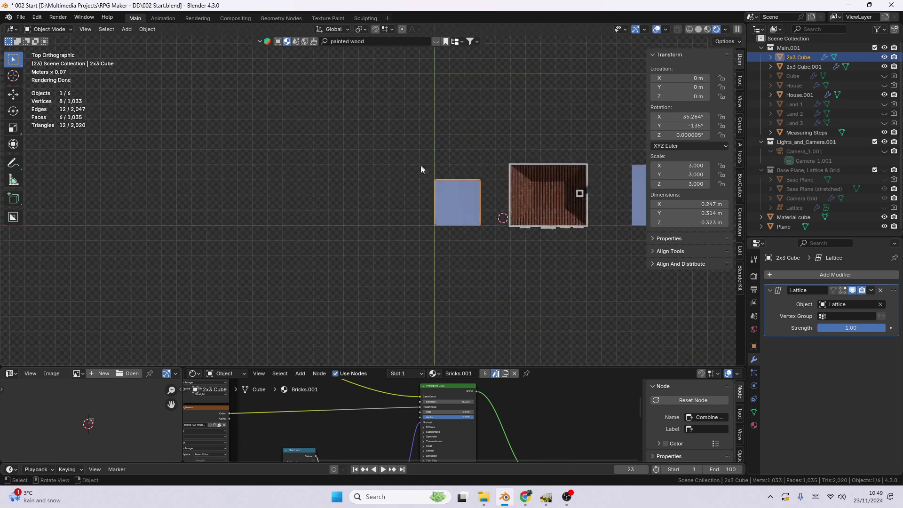
{"action": "scroll", "coordinate": [478, 205], "scroll_direction": "up", "scroll_amount": 3}
{"action": "middle_click_drag", "start_coordinate": [478, 205], "coordinate": [489, 159], "text": "shift"}
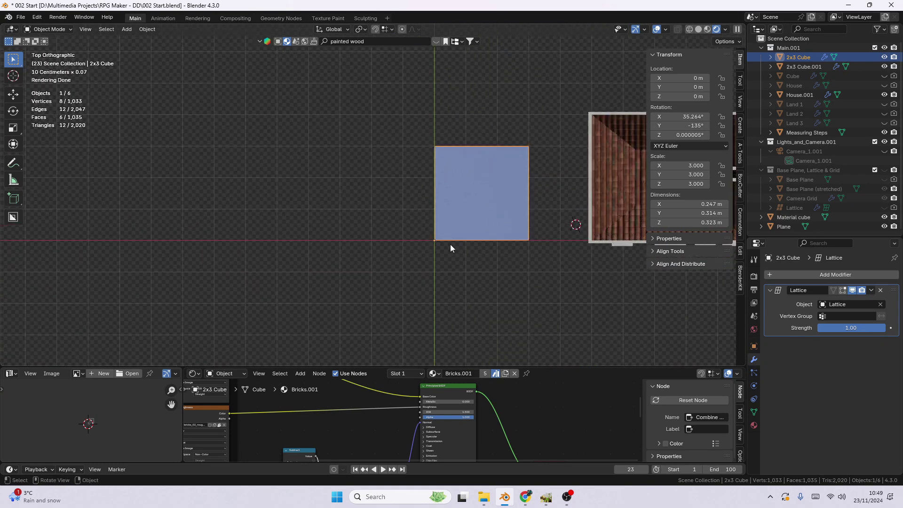
Switch to GIMP and make a rectangular selection of about 92 × 96 px around the round stone cliff top in ShiningCliffs.png.
{"action": "left_click", "coordinate": [547, 497]}
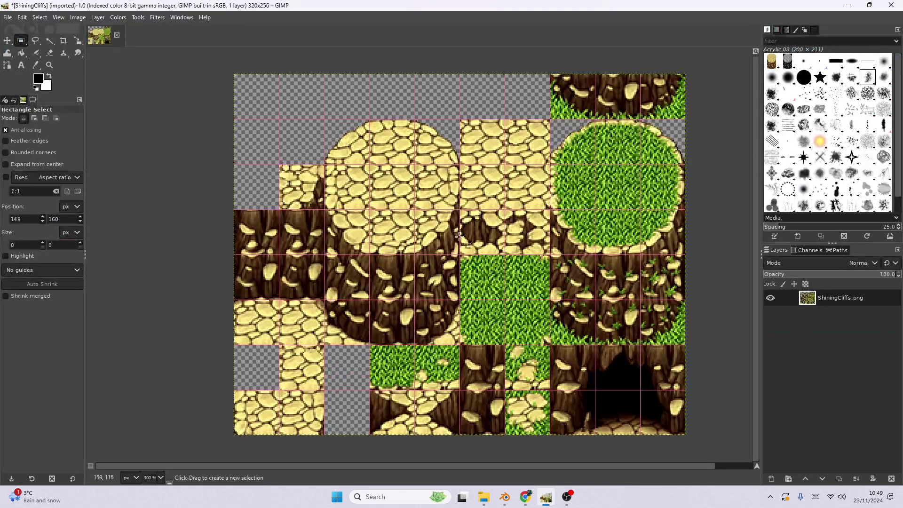
{"action": "left_click_drag", "start_coordinate": [327, 119], "coordinate": [458, 254]}
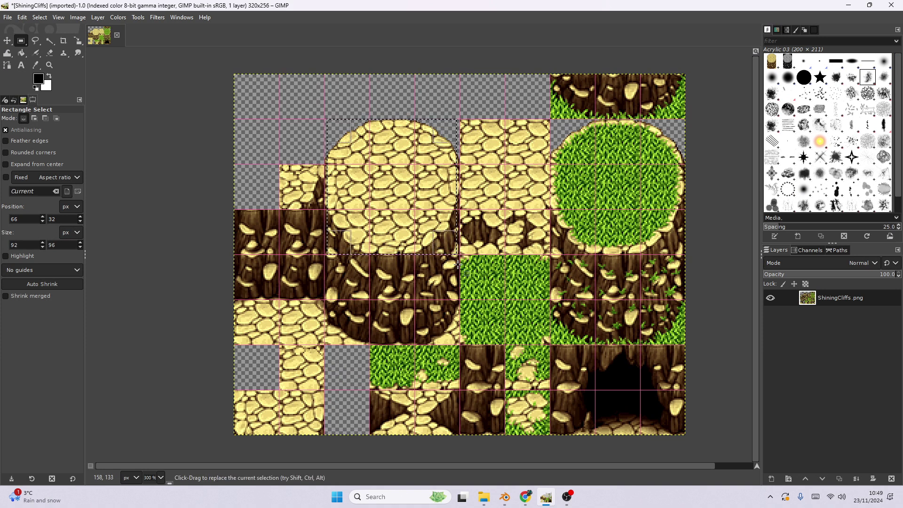
{"action": "left_click", "coordinate": [567, 497]}
{"action": "left_click", "coordinate": [566, 497]}
{"action": "left_click", "coordinate": [526, 497]}
{"action": "left_click", "coordinate": [526, 498]}
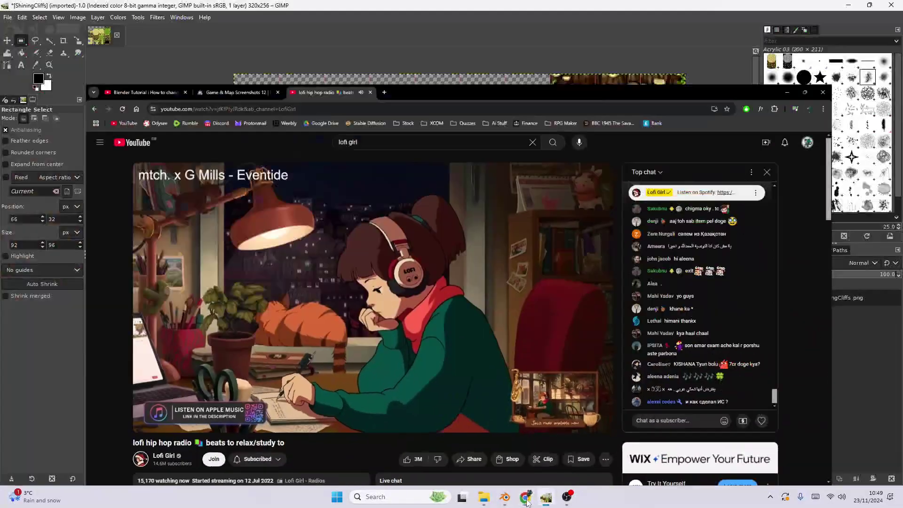
Return to Blender and examine the front brick face of the 2x3 Cube close up.
{"action": "left_click", "coordinate": [546, 498]}
{"action": "middle_click_drag", "start_coordinate": [521, 303], "coordinate": [414, 194]}
{"action": "scroll", "coordinate": [412, 231], "scroll_direction": "down", "scroll_amount": 2}
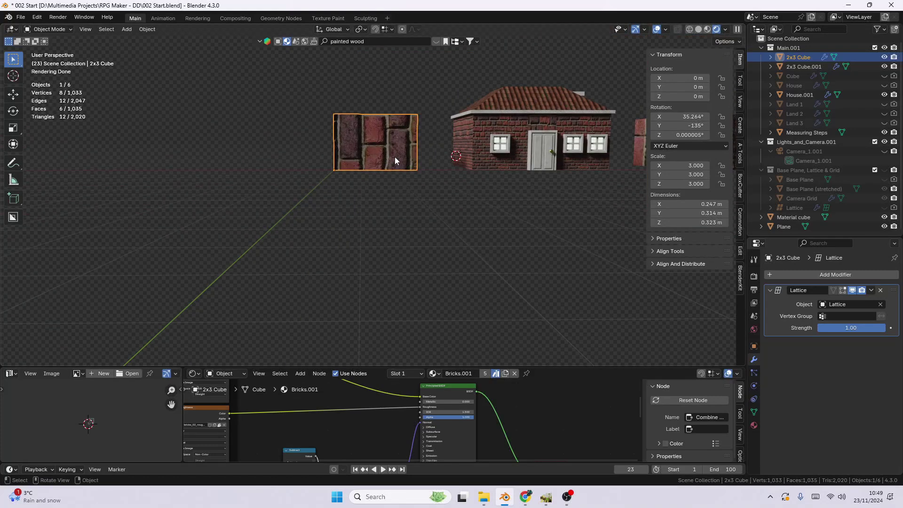
{"action": "scroll", "coordinate": [372, 118], "scroll_direction": "up", "scroll_amount": 4}
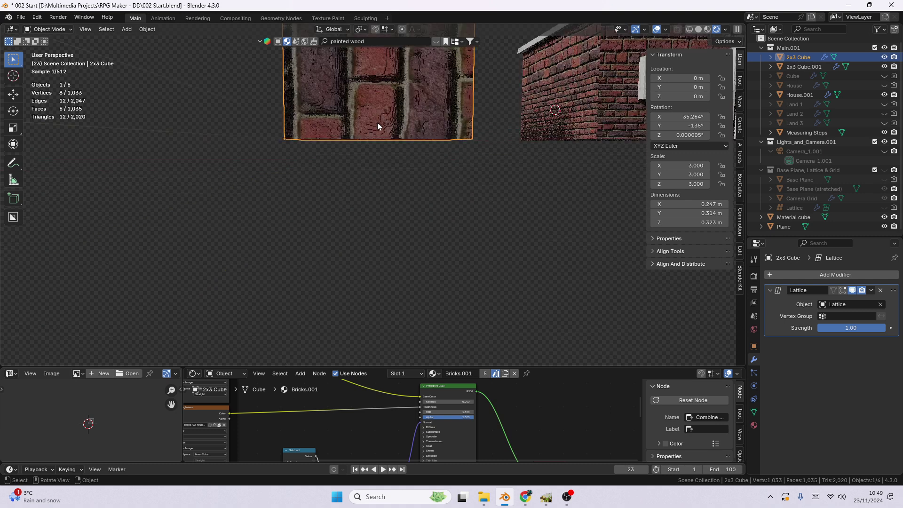
{"action": "middle_click_drag", "start_coordinate": [395, 117], "coordinate": [373, 185]}
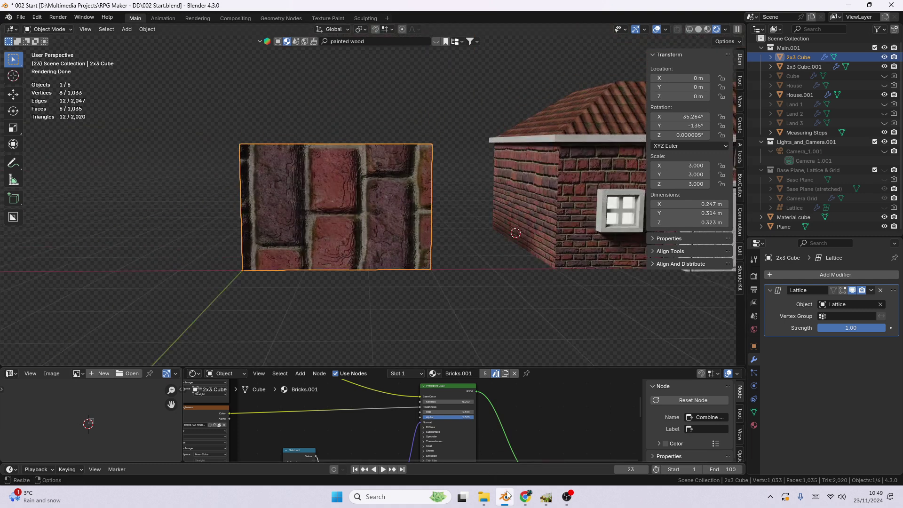
Switch to GIMP and make a rectangular selection of about 93 × 63 px around the cliff wall below the round stone top.
{"action": "mouse_move", "coordinate": [507, 497]}
{"action": "left_click", "coordinate": [546, 497]}
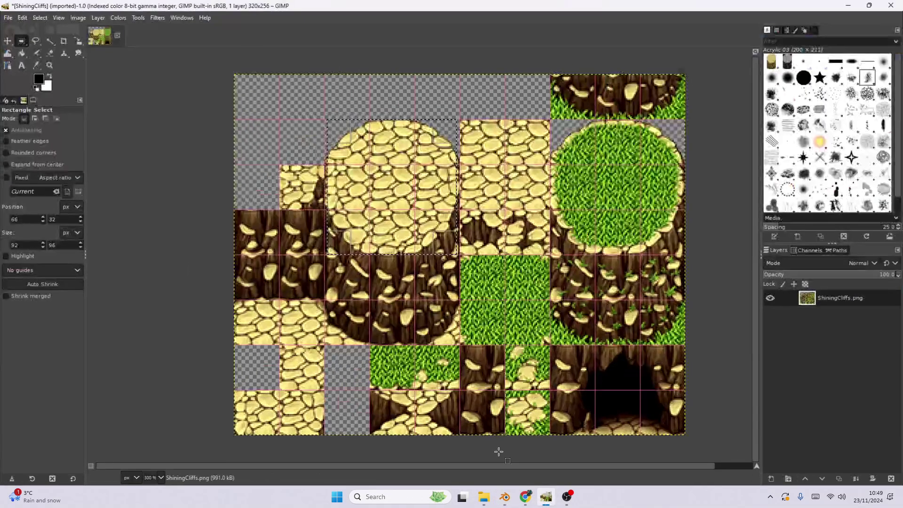
{"action": "left_click_drag", "start_coordinate": [326, 253], "coordinate": [458, 343]}
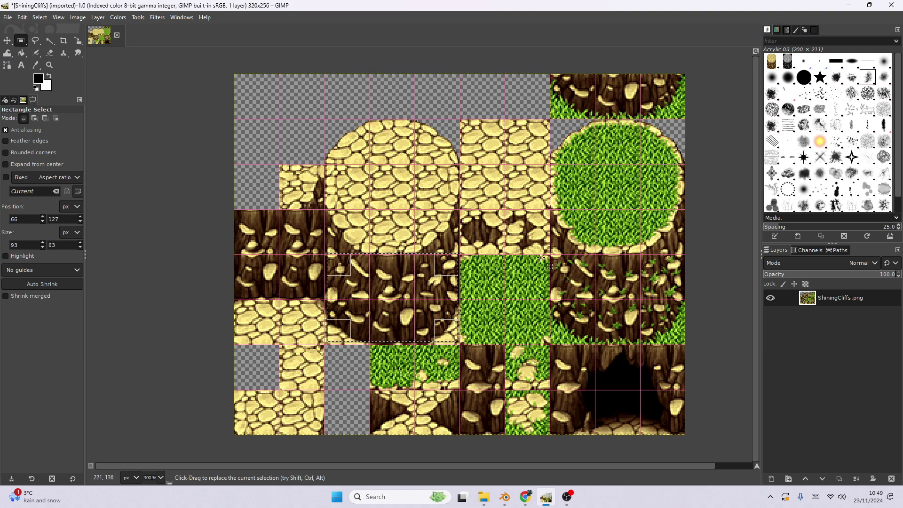
Return to Blender and examine the cubes and the house together from several angles and distances.
{"action": "left_click", "coordinate": [549, 497]}
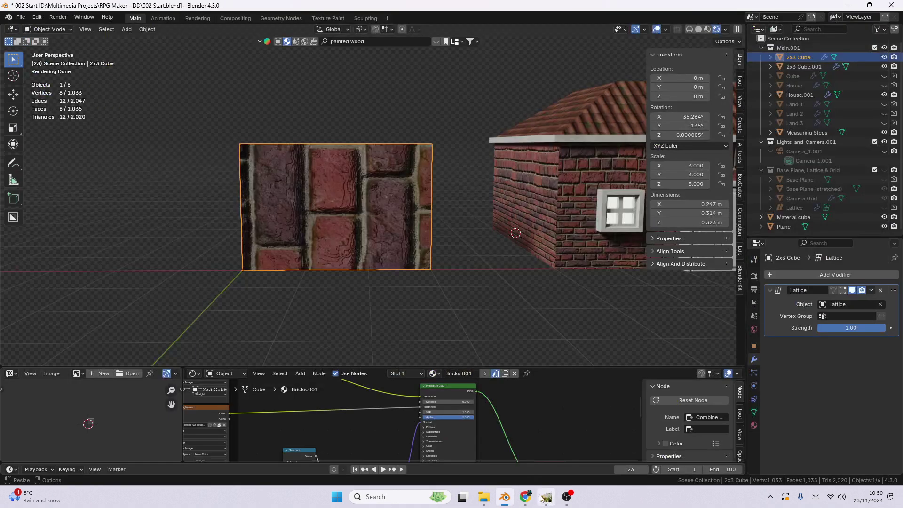
{"action": "scroll", "coordinate": [414, 282], "scroll_direction": "down", "scroll_amount": 5}
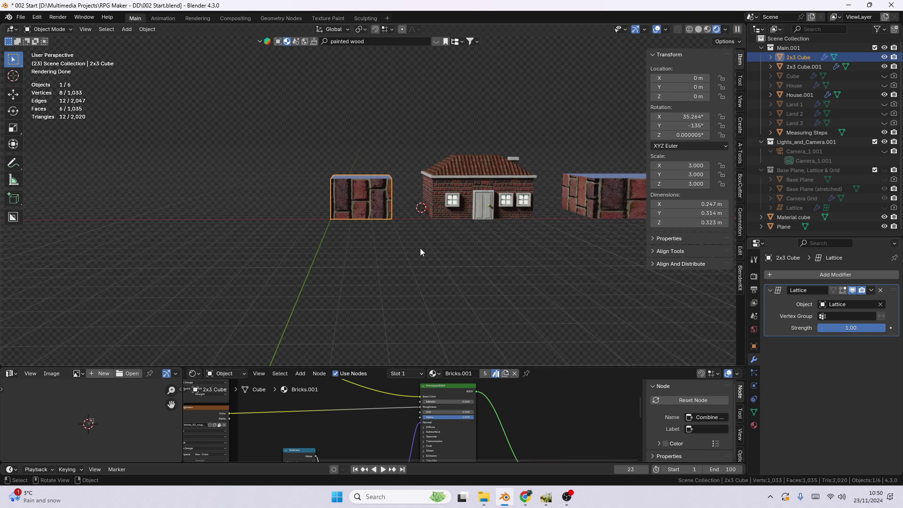
{"action": "middle_click_drag", "start_coordinate": [421, 251], "coordinate": [380, 259]}
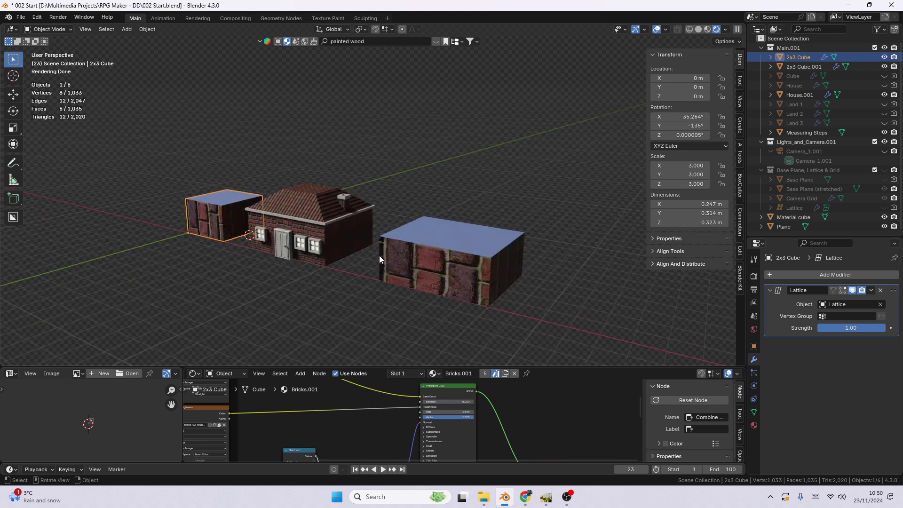
{"action": "middle_click_drag", "start_coordinate": [252, 253], "coordinate": [386, 238], "text": "shift"}
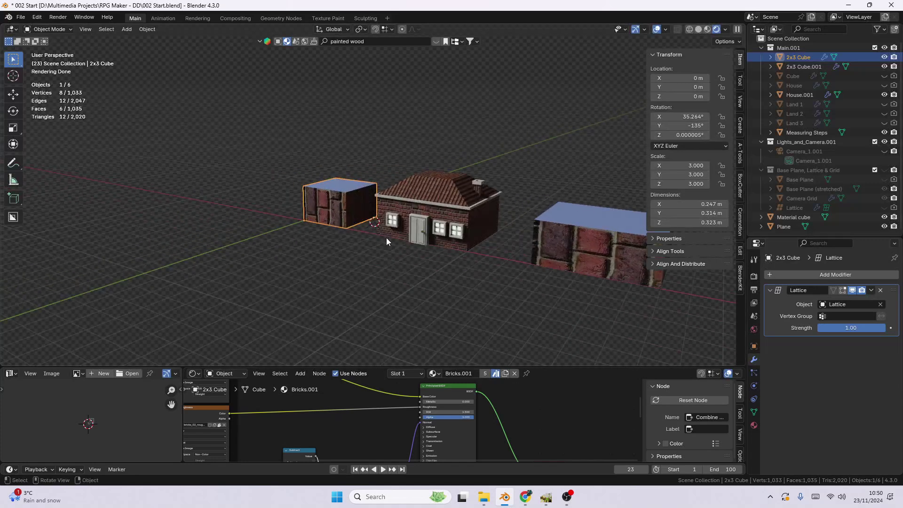
{"action": "scroll", "coordinate": [386, 238], "scroll_direction": "down", "scroll_amount": 7}
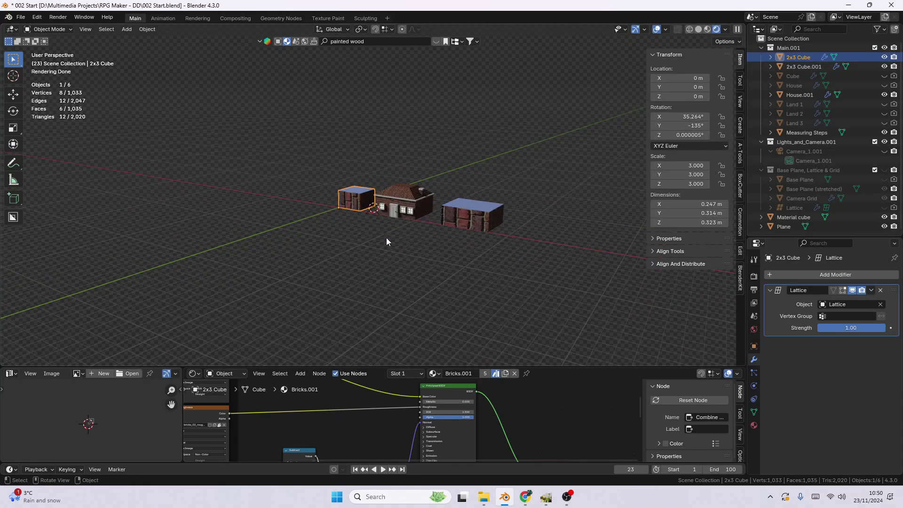
{"action": "middle_click_drag", "start_coordinate": [386, 238], "coordinate": [351, 223]}
{"action": "scroll", "coordinate": [356, 239], "scroll_direction": "up", "scroll_amount": 9}
{"action": "scroll", "coordinate": [366, 224], "scroll_direction": "up", "scroll_amount": 4}
{"action": "scroll", "coordinate": [352, 226], "scroll_direction": "down", "scroll_amount": 8}
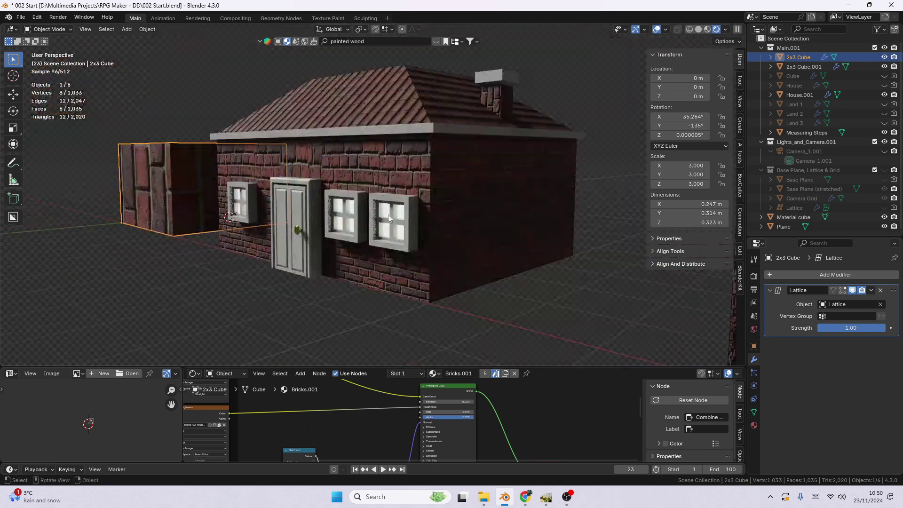
Select House.001 and examine its front wall, door, windows and roof up close.
{"action": "left_click", "coordinate": [327, 185]}
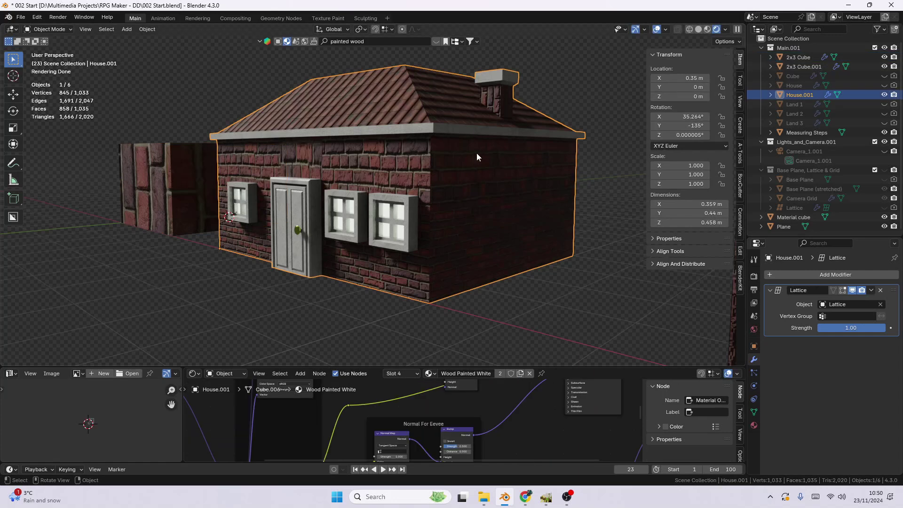
{"action": "middle_click_drag", "start_coordinate": [332, 167], "coordinate": [564, 173]}
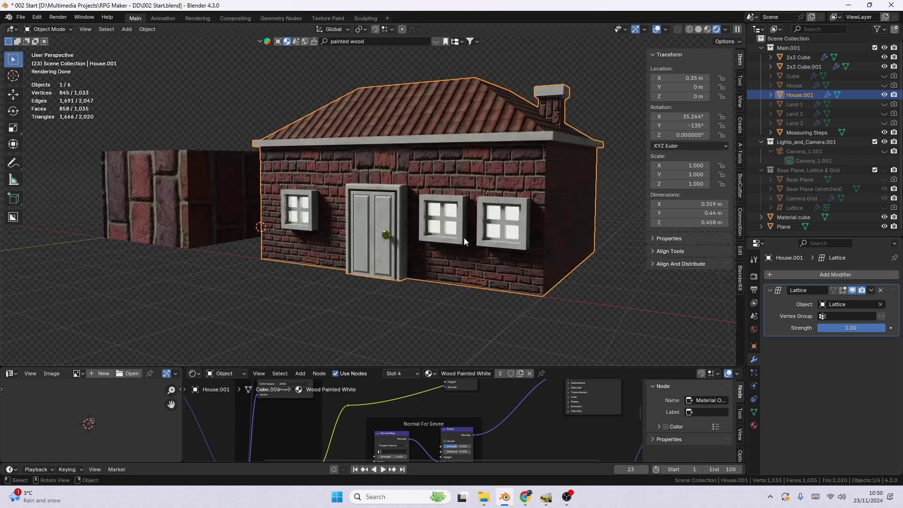
{"action": "scroll", "coordinate": [400, 227], "scroll_direction": "up", "scroll_amount": 4}
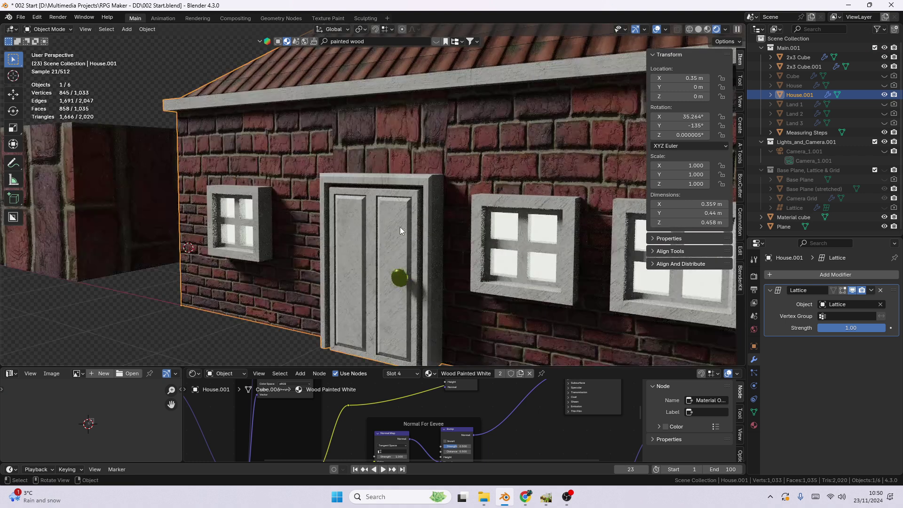
{"action": "scroll", "coordinate": [400, 230], "scroll_direction": "down", "scroll_amount": 5}
{"action": "middle_click_drag", "start_coordinate": [400, 230], "coordinate": [423, 241]}
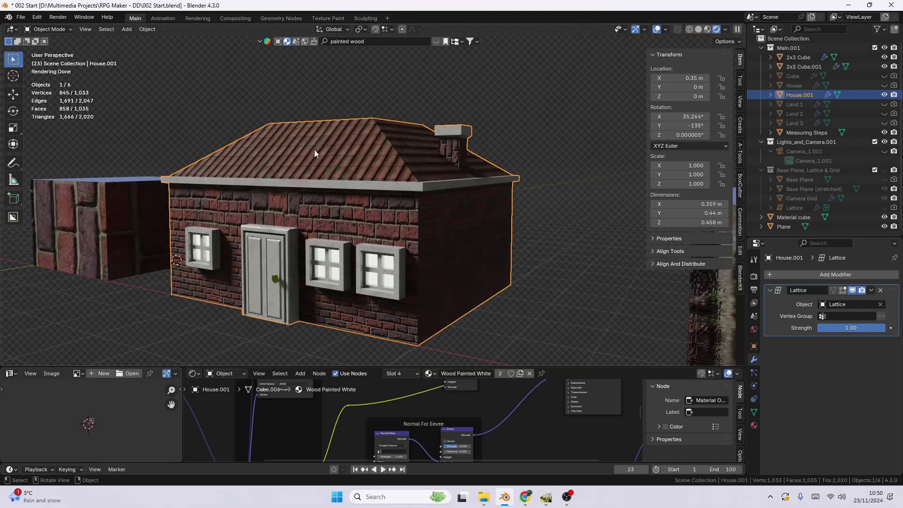
Examine the brickwork above the door and windows of House.001 from close up and from farther away.
{"action": "middle_click_drag", "start_coordinate": [316, 209], "coordinate": [360, 204]}
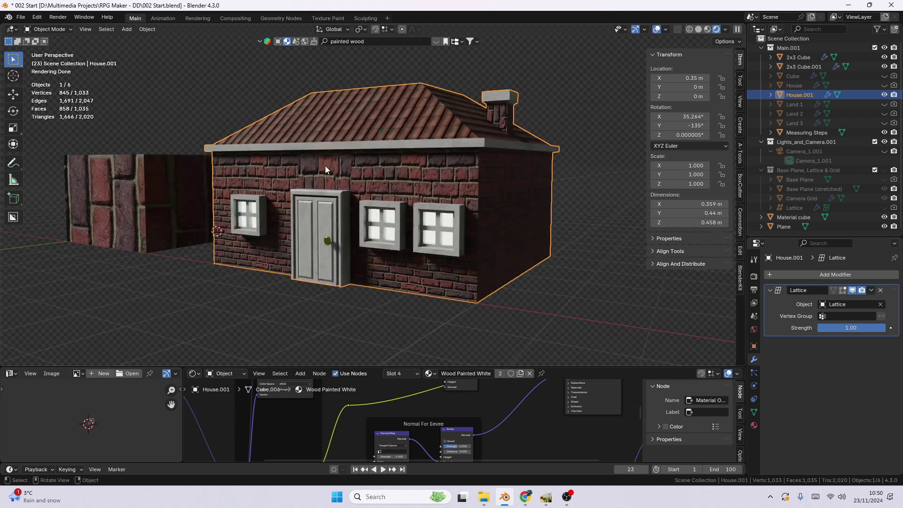
{"action": "scroll", "coordinate": [281, 227], "scroll_direction": "down", "scroll_amount": 4}
{"action": "scroll", "coordinate": [318, 229], "scroll_direction": "up", "scroll_amount": 8}
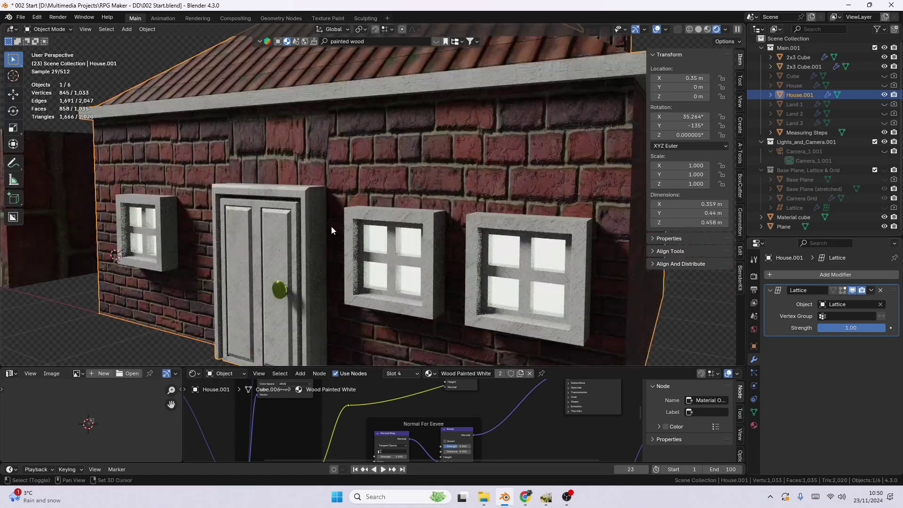
{"action": "scroll", "coordinate": [316, 235], "scroll_direction": "down", "scroll_amount": 5}
{"action": "scroll", "coordinate": [323, 232], "scroll_direction": "up", "scroll_amount": 4}
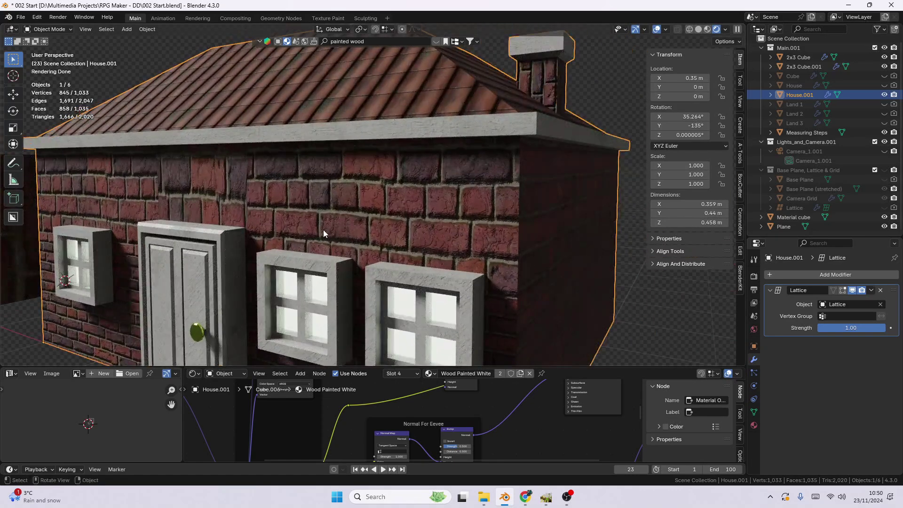
{"action": "scroll", "coordinate": [324, 233], "scroll_direction": "down", "scroll_amount": 4}
{"action": "scroll", "coordinate": [324, 233], "scroll_direction": "up", "scroll_amount": 4}
{"action": "scroll", "coordinate": [324, 233], "scroll_direction": "down", "scroll_amount": 3}
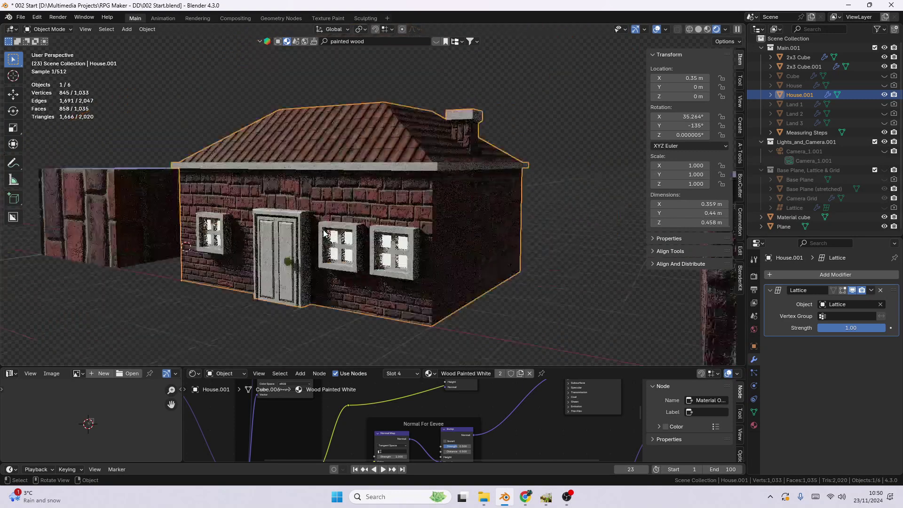
{"action": "scroll", "coordinate": [324, 231], "scroll_direction": "down", "scroll_amount": 3}
Examine House.001's proportions from a higher angle, comparing its roof, side wall and front wall with the neighbouring cubes.
{"action": "middle_click_drag", "start_coordinate": [324, 230], "coordinate": [318, 238]}
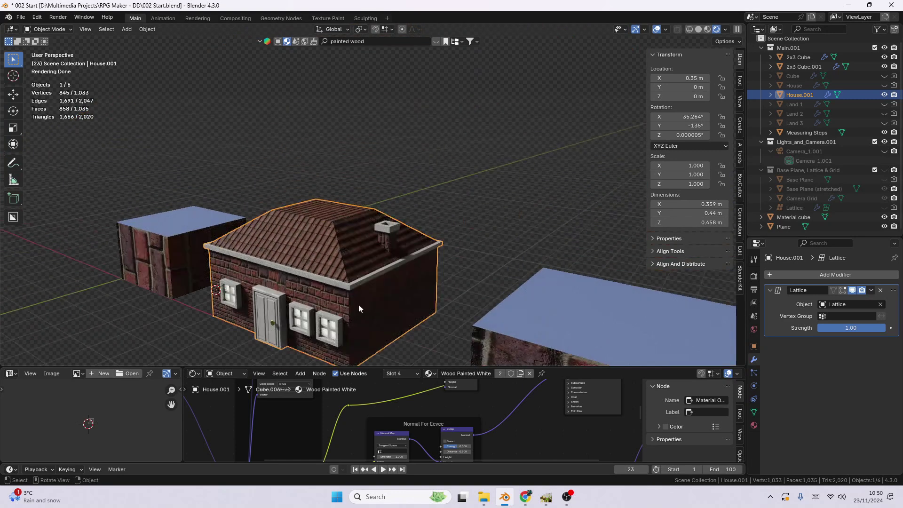
{"action": "scroll", "coordinate": [300, 281], "scroll_direction": "down", "scroll_amount": 4}
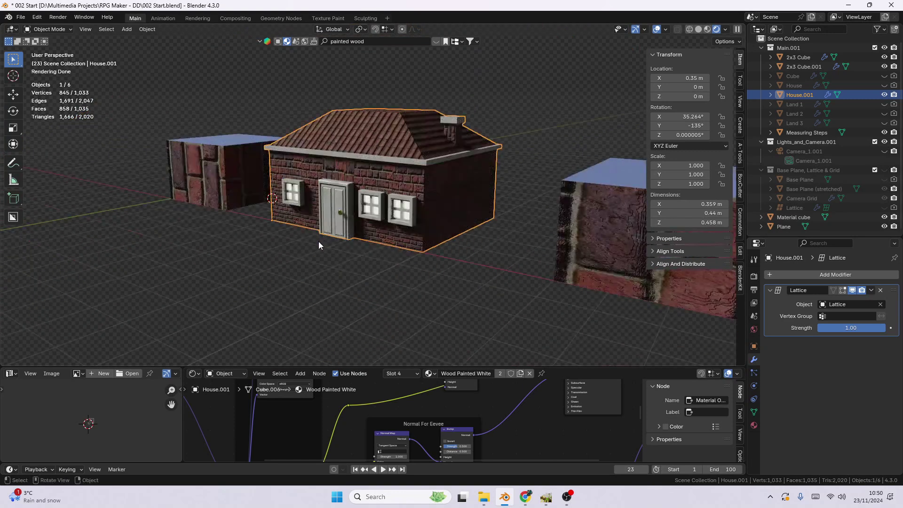
{"action": "scroll", "coordinate": [318, 245], "scroll_direction": "up", "scroll_amount": 5}
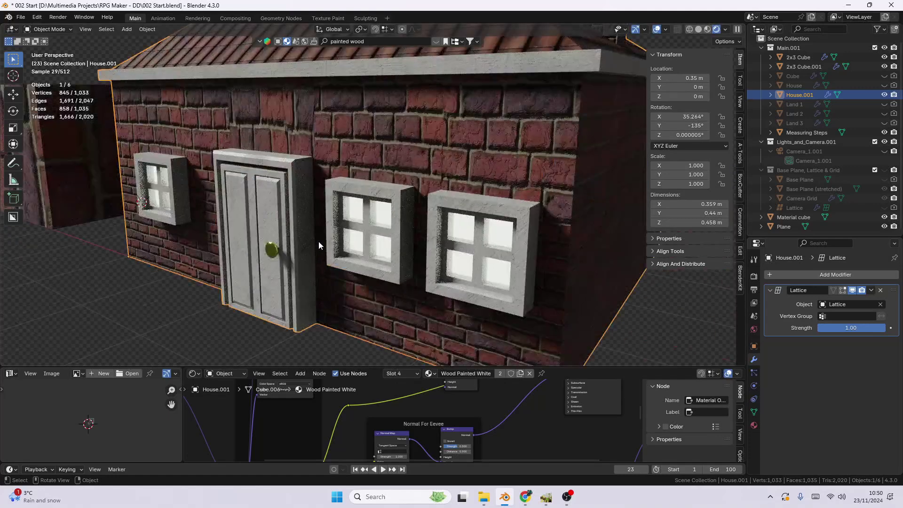
{"action": "scroll", "coordinate": [319, 246], "scroll_direction": "up", "scroll_amount": 5}
{"action": "scroll", "coordinate": [318, 241], "scroll_direction": "down", "scroll_amount": 6}
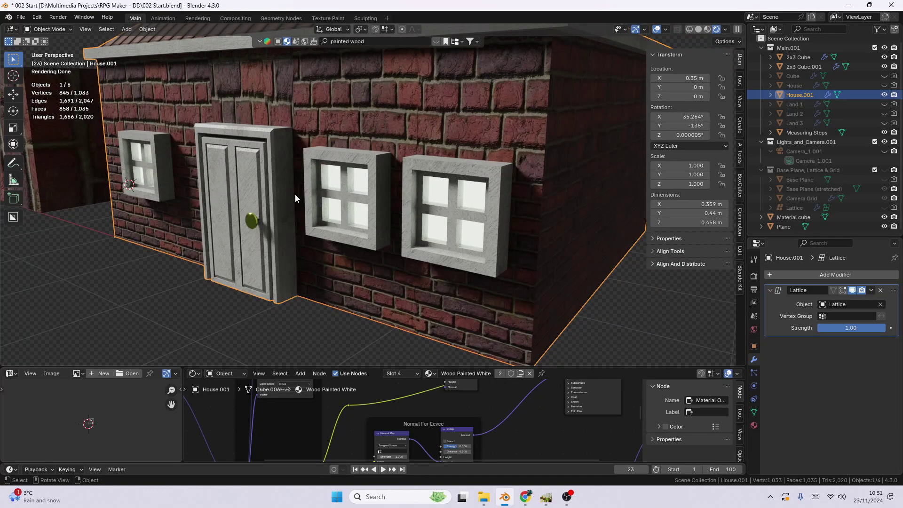
{"action": "middle_click_drag", "start_coordinate": [295, 194], "coordinate": [290, 208]}
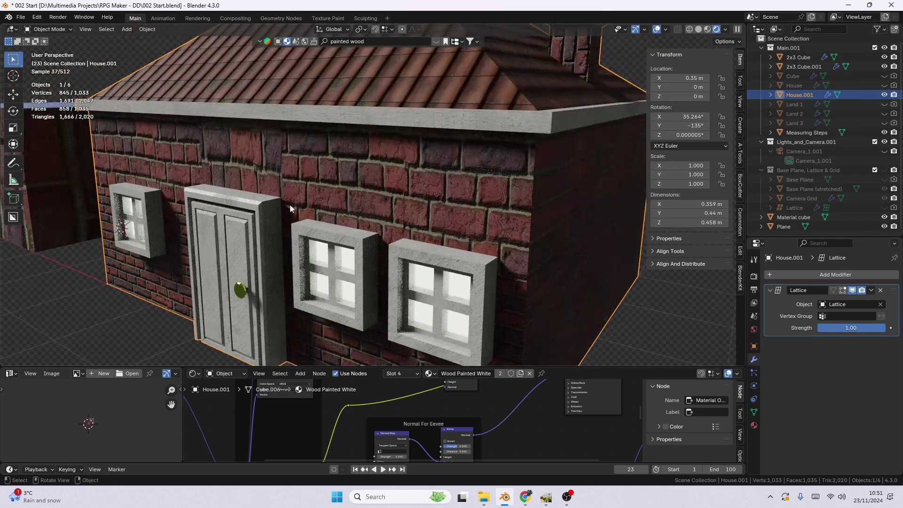
{"action": "scroll", "coordinate": [290, 209], "scroll_direction": "down", "scroll_amount": 6}
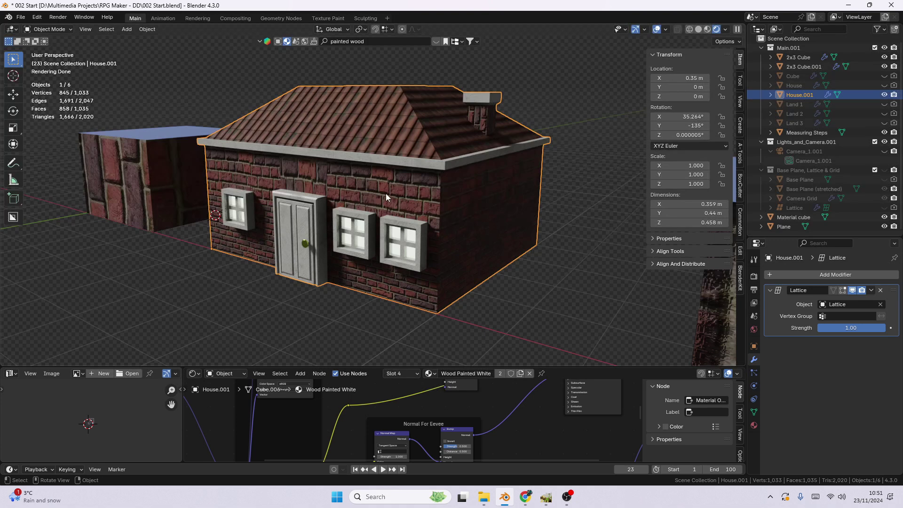
Bring the smaller brick cube beside the house into view and select it.
{"action": "scroll", "coordinate": [385, 193], "scroll_direction": "down", "scroll_amount": 5}
{"action": "middle_click_drag", "start_coordinate": [383, 199], "coordinate": [423, 173]}
{"action": "scroll", "coordinate": [369, 191], "scroll_direction": "up", "scroll_amount": 4}
{"action": "middle_click_drag", "start_coordinate": [362, 190], "coordinate": [402, 193], "text": "shift"}
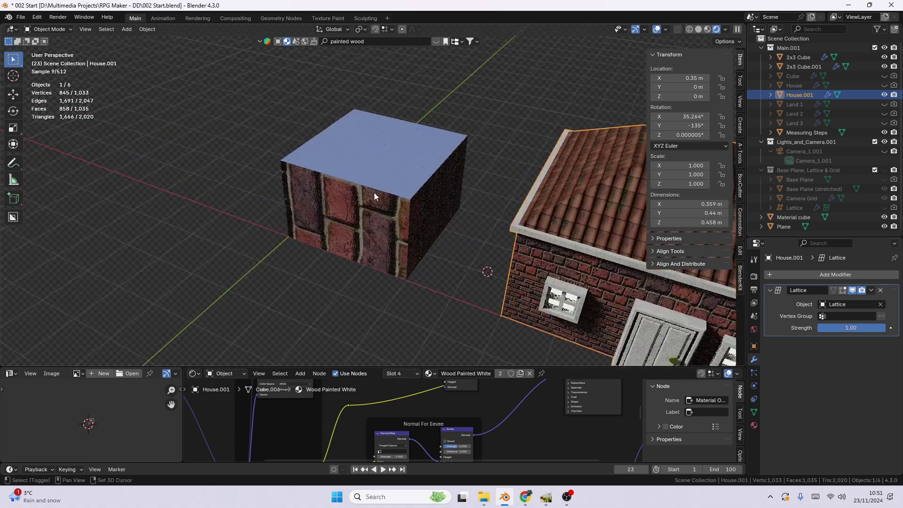
{"action": "left_click", "coordinate": [371, 216]}
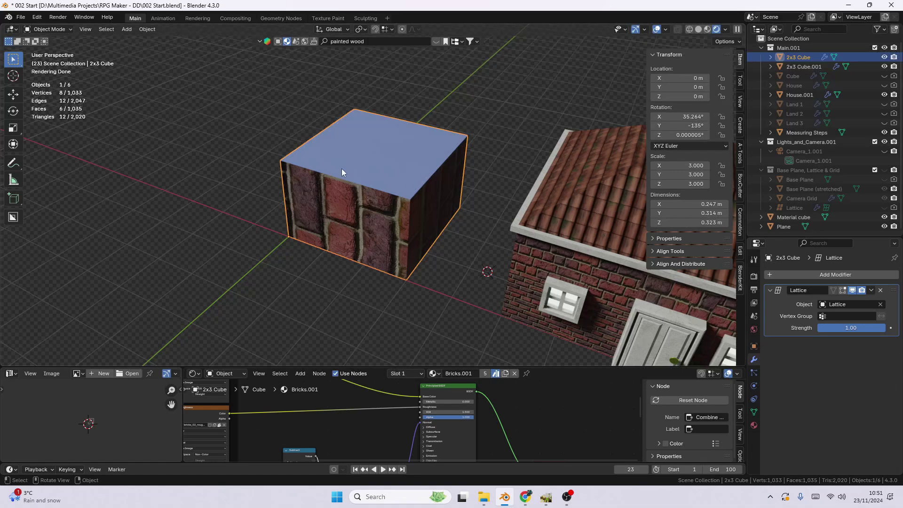
View the three deformed objects together and select House.001, 2x3 Cube and 2x3 Cube.001 in turn, ending on 2x3 Cube.001.
{"action": "scroll", "coordinate": [459, 146], "scroll_direction": "down", "scroll_amount": 5}
{"action": "middle_click_drag", "start_coordinate": [459, 209], "coordinate": [409, 205]}
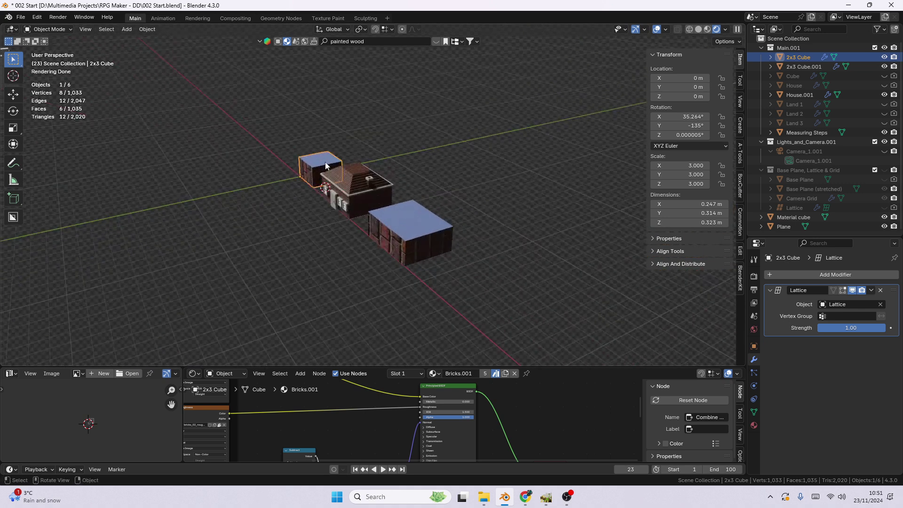
{"action": "left_click", "coordinate": [345, 197]}
{"action": "left_click", "coordinate": [379, 231]}
{"action": "left_click", "coordinate": [340, 177]}
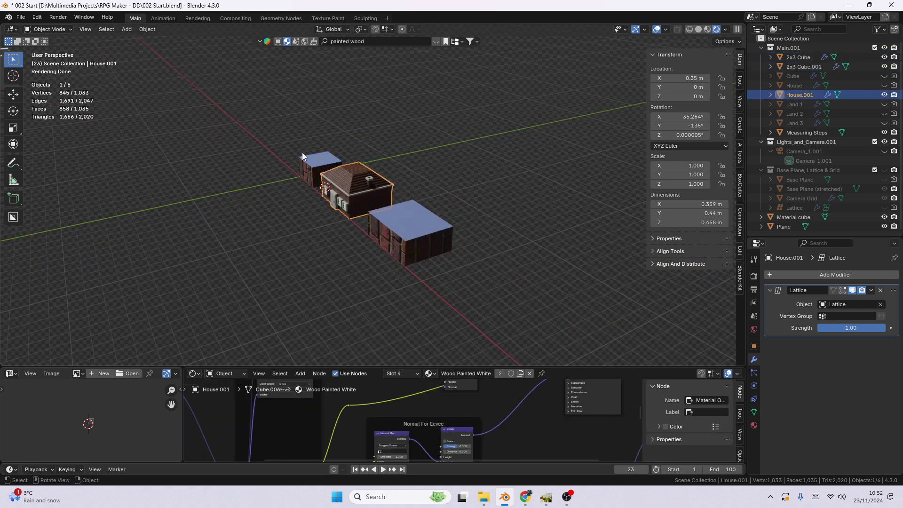
{"action": "left_click", "coordinate": [322, 175]}
{"action": "left_click", "coordinate": [410, 239]}
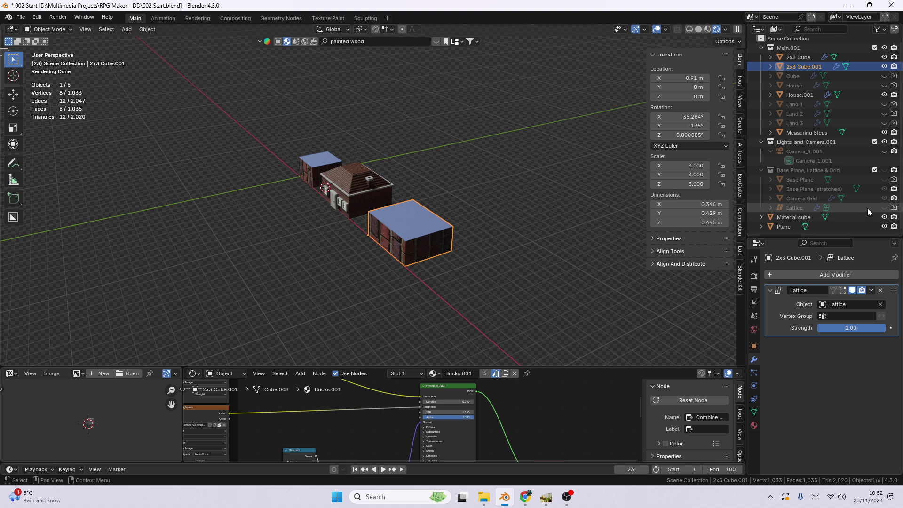
Show the Base Plane, Lattice & Grid collection and set Base Plane (stretched)'s X rotation to 45°.
{"action": "left_click", "coordinate": [884, 170]}
{"action": "scroll", "coordinate": [562, 219], "scroll_direction": "down", "scroll_amount": 4}
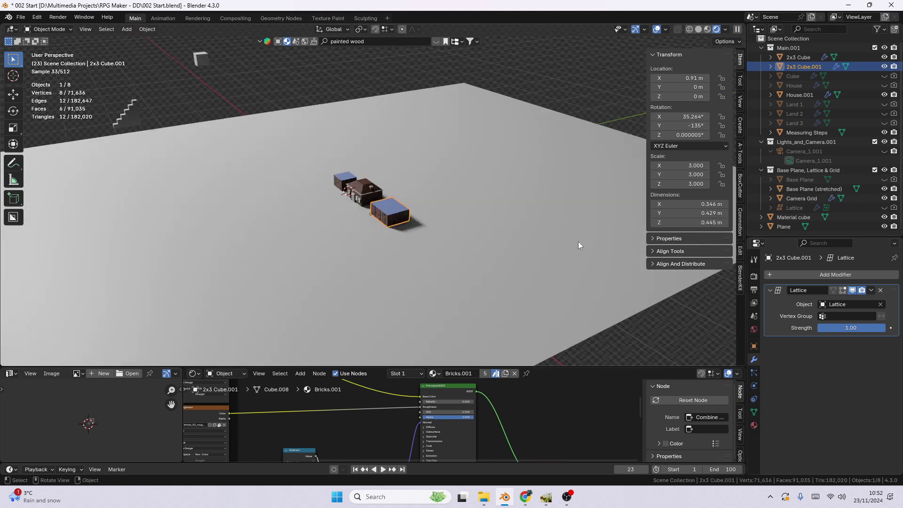
{"action": "left_click", "coordinate": [596, 293]}
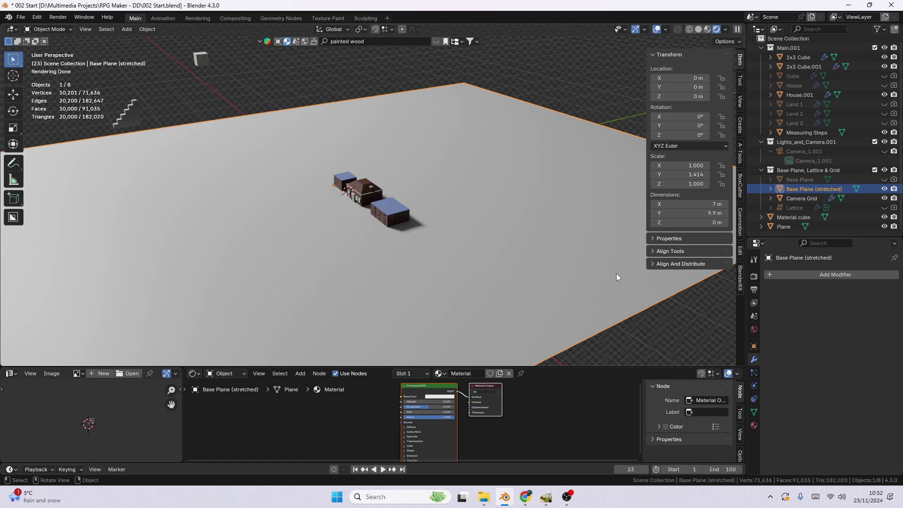
{"action": "left_click", "coordinate": [695, 118]}
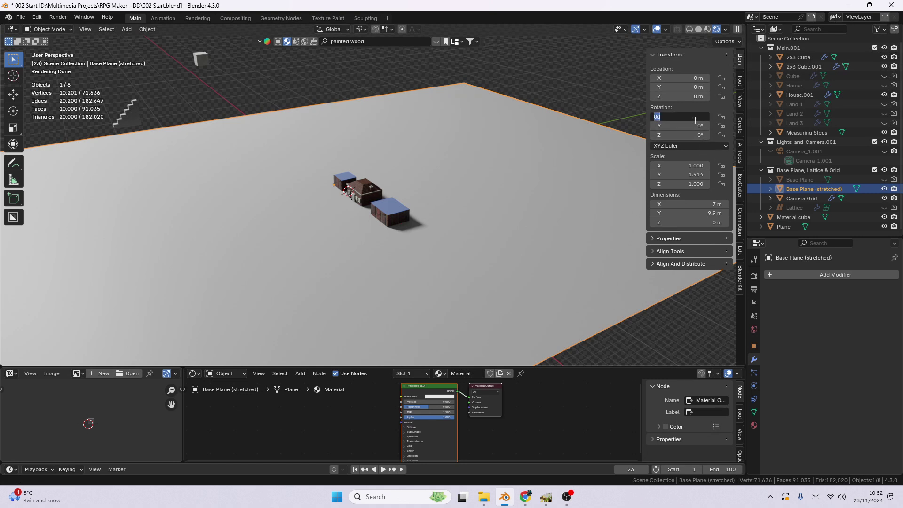
{"action": "type", "text": "45"}
{"action": "key", "text": "Return"}
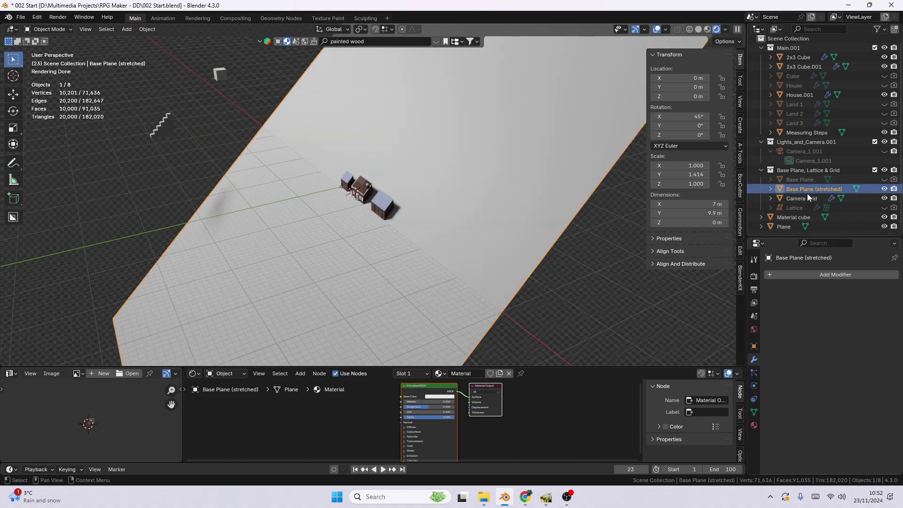
Unhide the Lattice object and select it in the scene.
{"action": "left_click", "coordinate": [799, 207]}
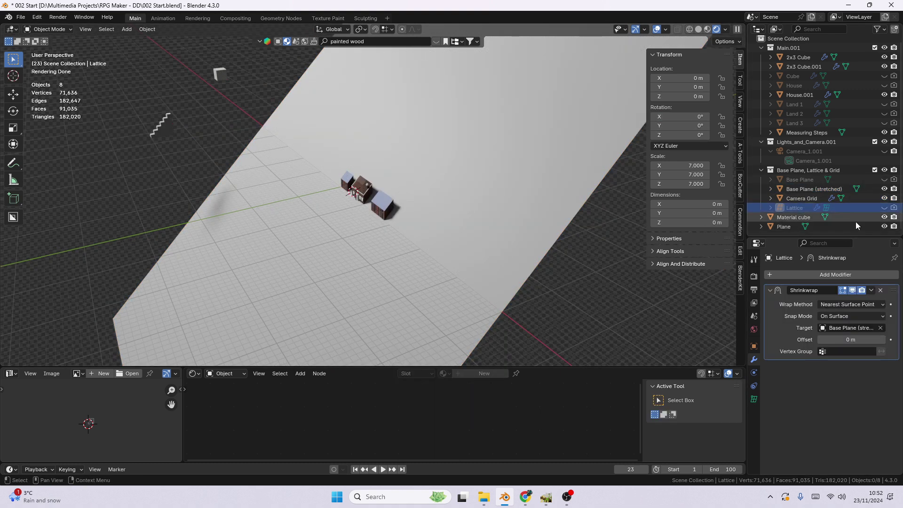
{"action": "left_click", "coordinate": [885, 208]}
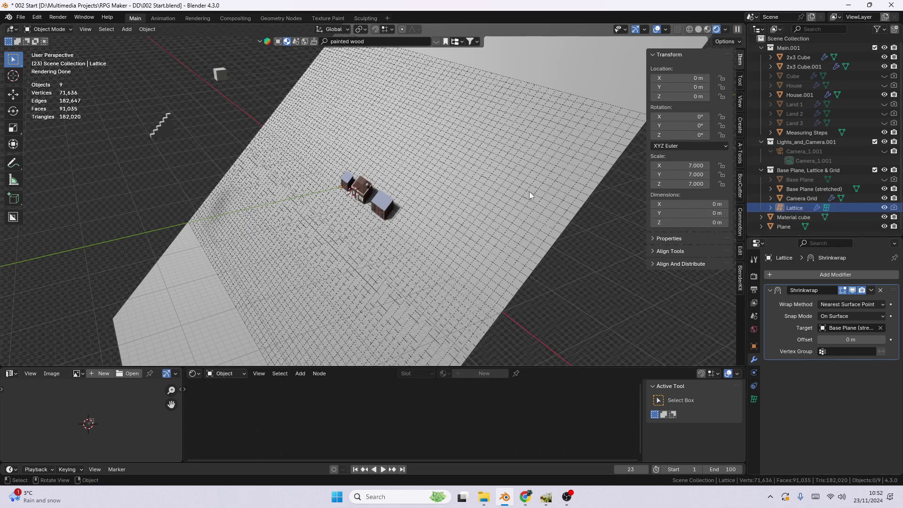
{"action": "left_click", "coordinate": [560, 217]}
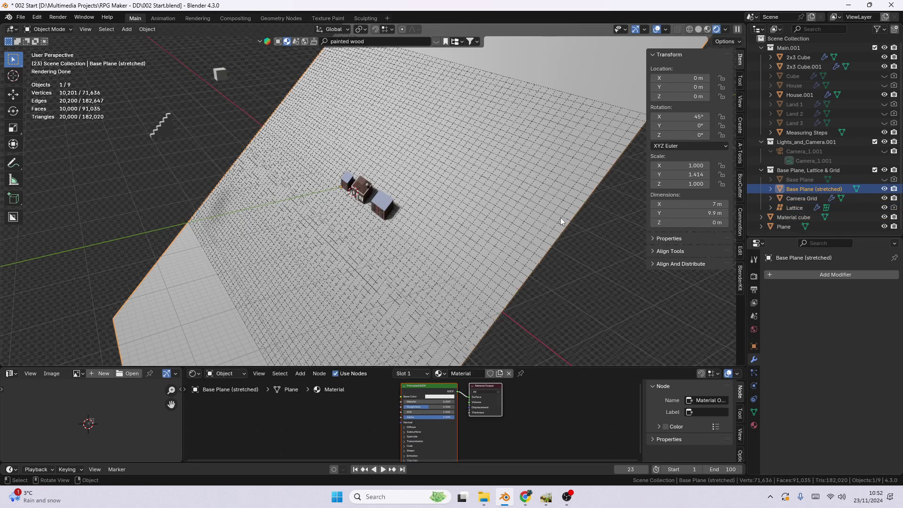
{"action": "left_click", "coordinate": [565, 220]}
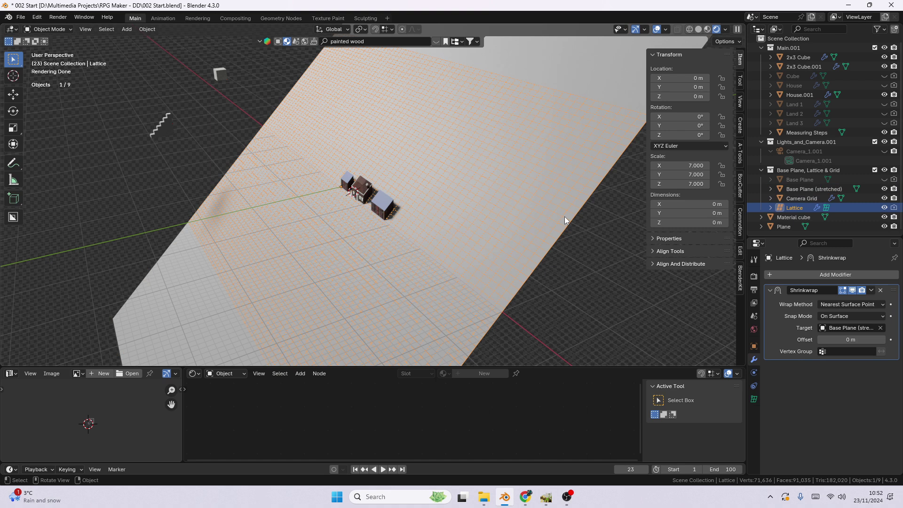
Scale all of the Lattice's points by 2 along the global Y axis in Edit Mode.
{"action": "key", "text": "Tab"}
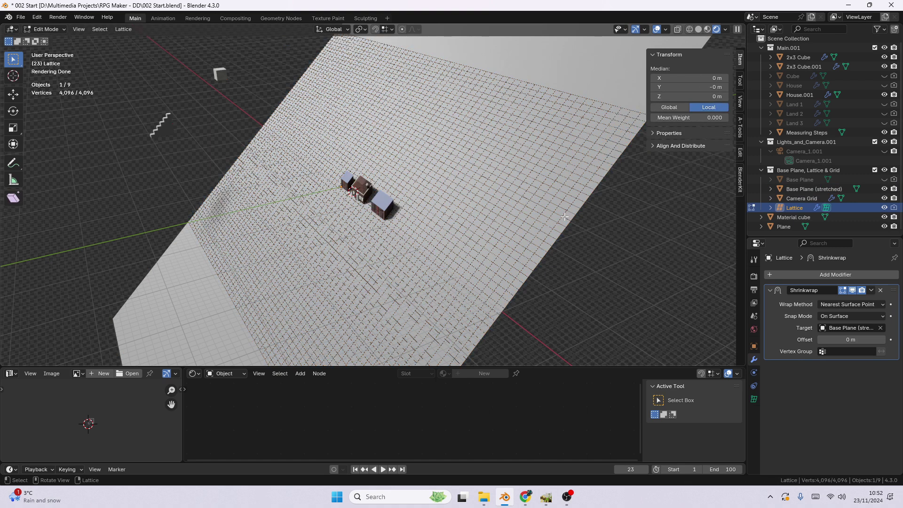
{"action": "key", "text": "s"}
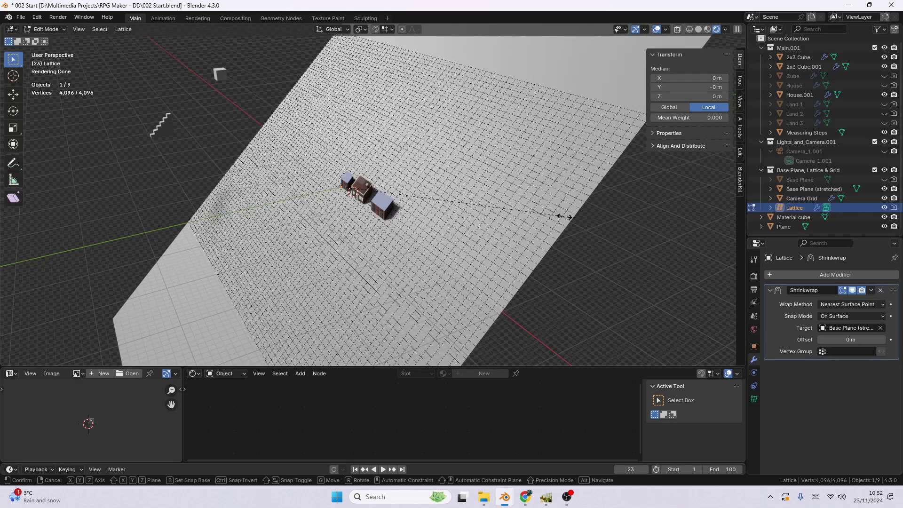
{"action": "key", "text": "y"}
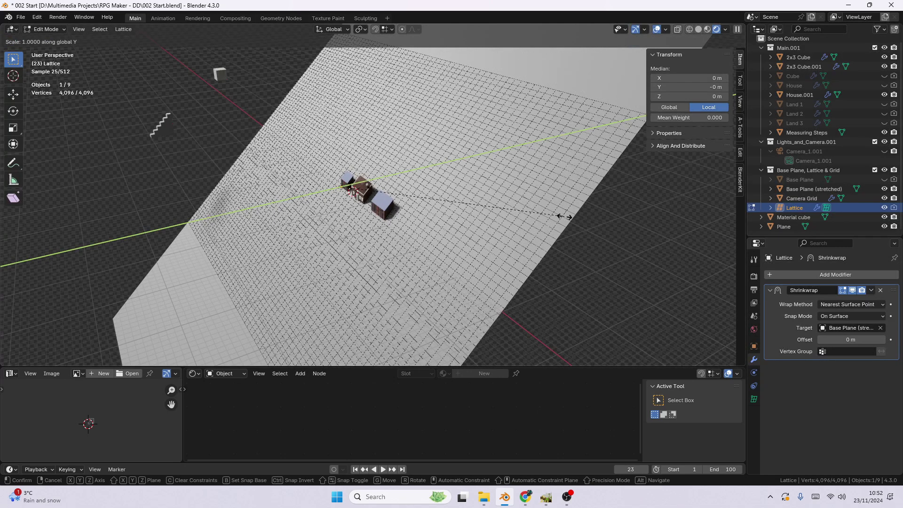
{"action": "key", "text": "2"}
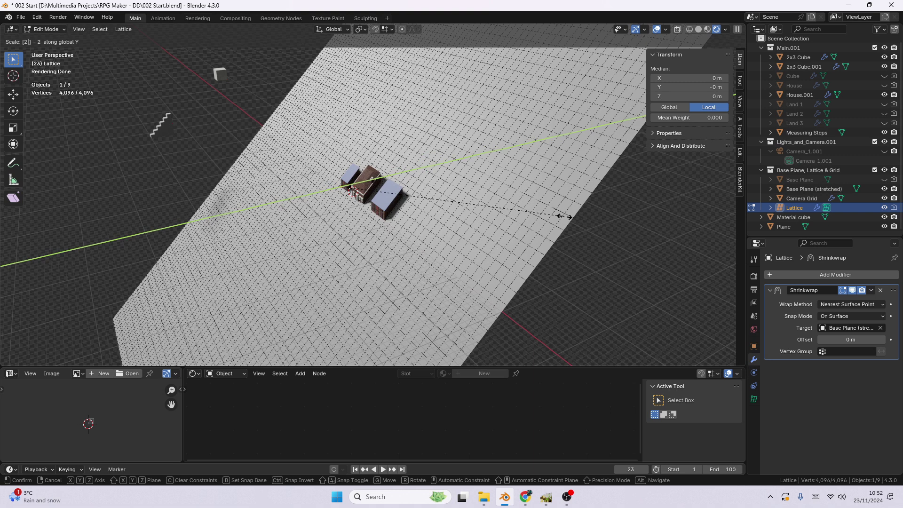
{"action": "key", "text": "Return"}
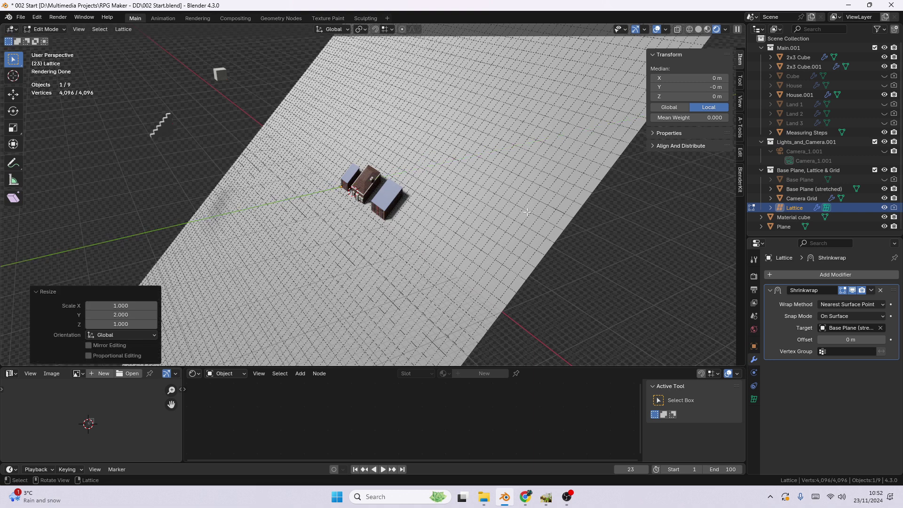
Look through the orthographic camera and hide the Lattice.
{"action": "key", "text": "KP_0"}
{"action": "scroll", "coordinate": [371, 236], "scroll_direction": "up", "scroll_amount": 5}
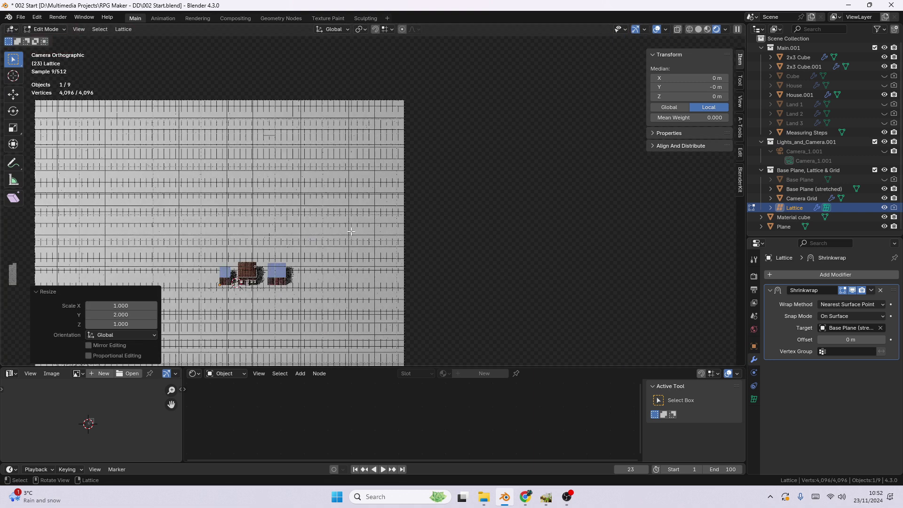
{"action": "left_click", "coordinate": [884, 208]}
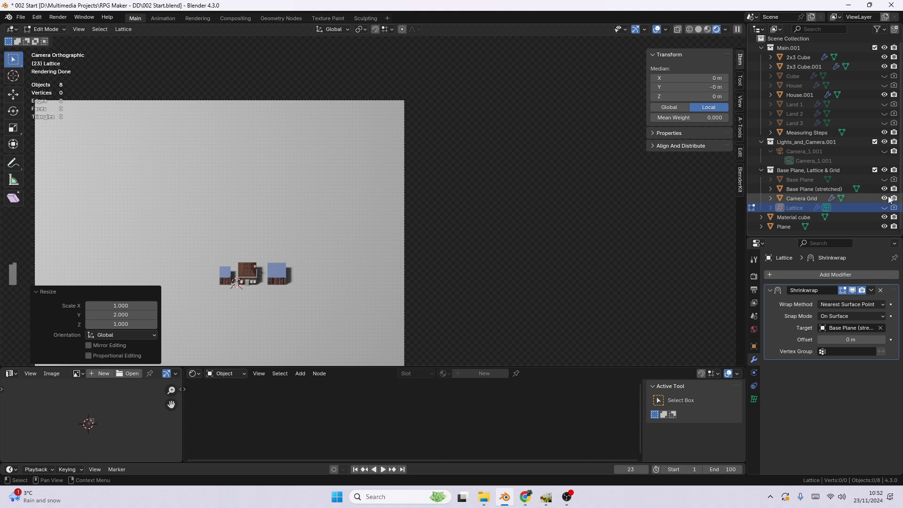
Compare the heights of the house and the cubes' brick fronts and tops against the camera grid.
{"action": "scroll", "coordinate": [289, 289], "scroll_direction": "up", "scroll_amount": 1}
{"action": "scroll", "coordinate": [289, 289], "scroll_direction": "up", "scroll_amount": 5}
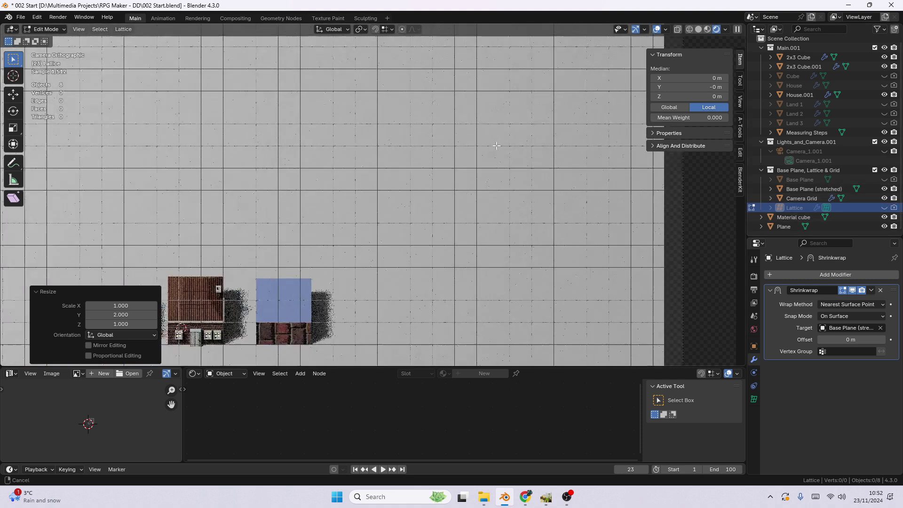
{"action": "middle_click_drag", "start_coordinate": [497, 146], "coordinate": [592, 41], "text": "shift"}
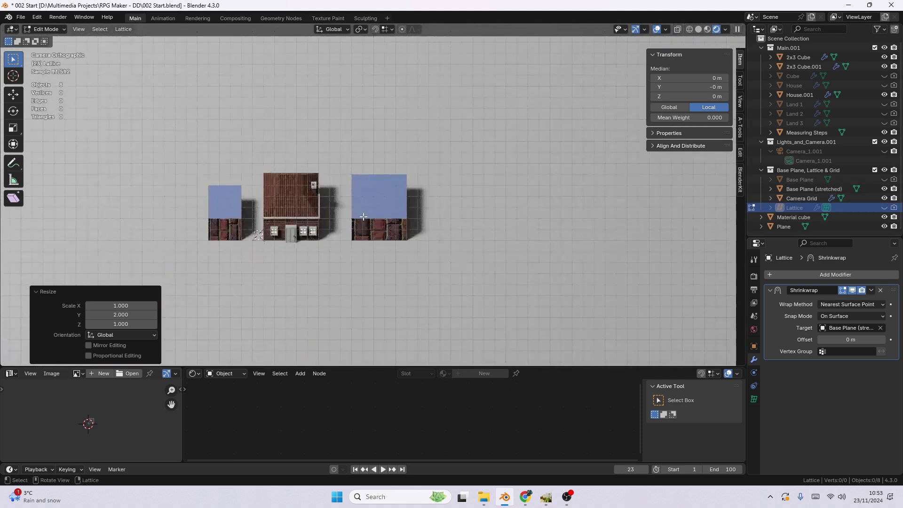
{"action": "scroll", "coordinate": [319, 241], "scroll_direction": "up", "scroll_amount": 3}
{"action": "middle_click_drag", "start_coordinate": [319, 241], "coordinate": [372, 217], "text": "shift"}
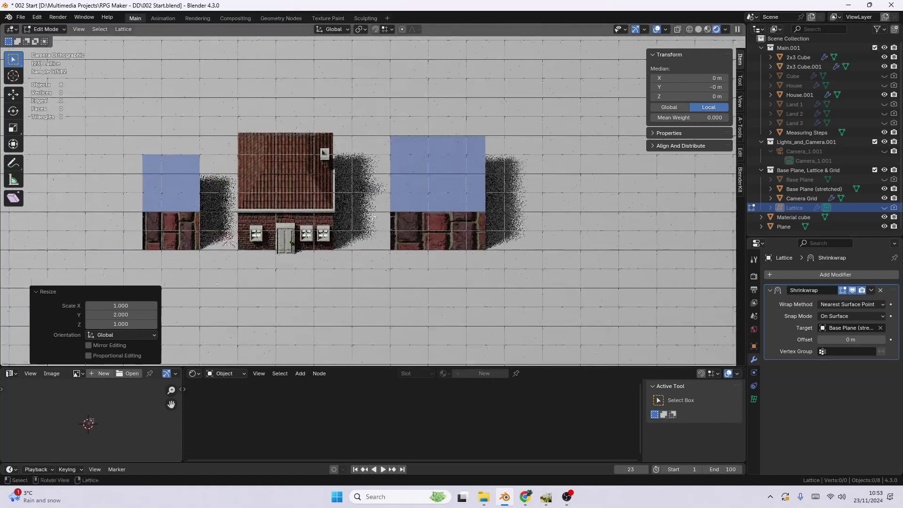
{"action": "scroll", "coordinate": [371, 216], "scroll_direction": "up", "scroll_amount": 4}
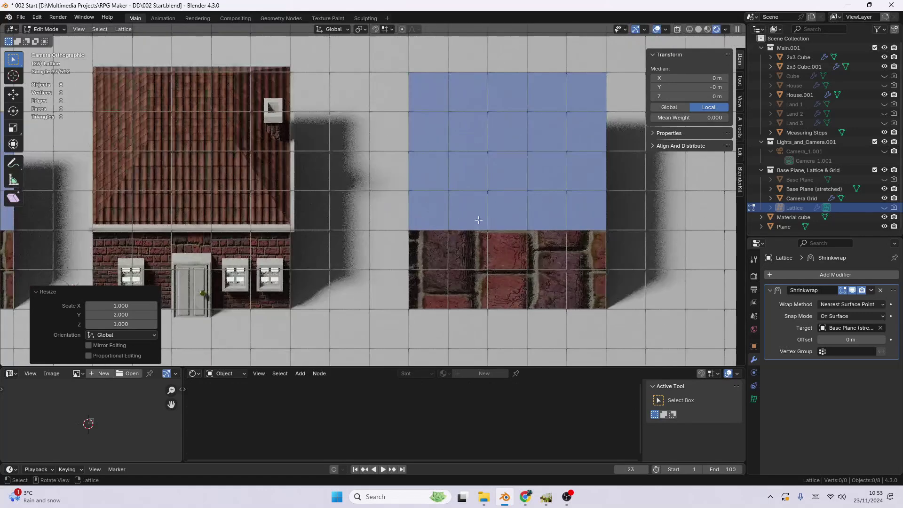
{"action": "middle_click_drag", "start_coordinate": [478, 219], "coordinate": [445, 226], "text": "shift"}
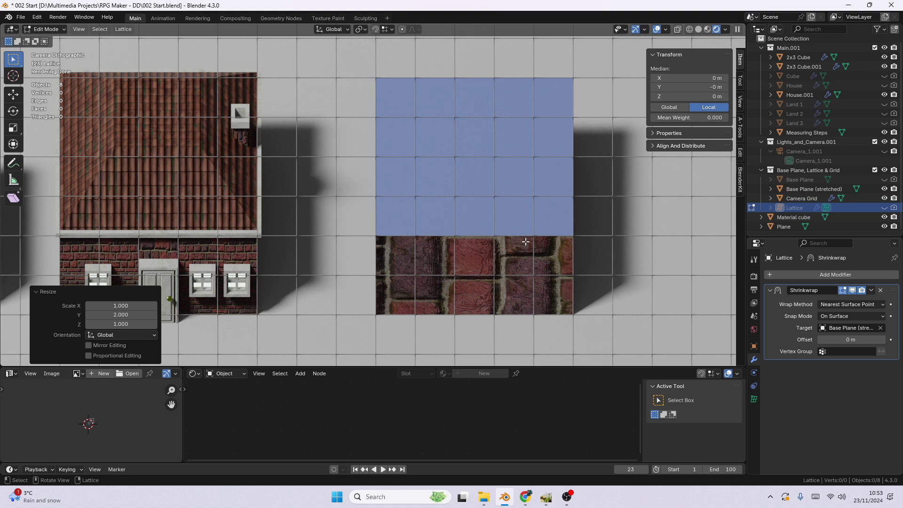
Render the cubes and the house through the orthographic camera.
{"action": "middle_click_drag", "start_coordinate": [35, 270], "coordinate": [396, 271], "text": "shift"}
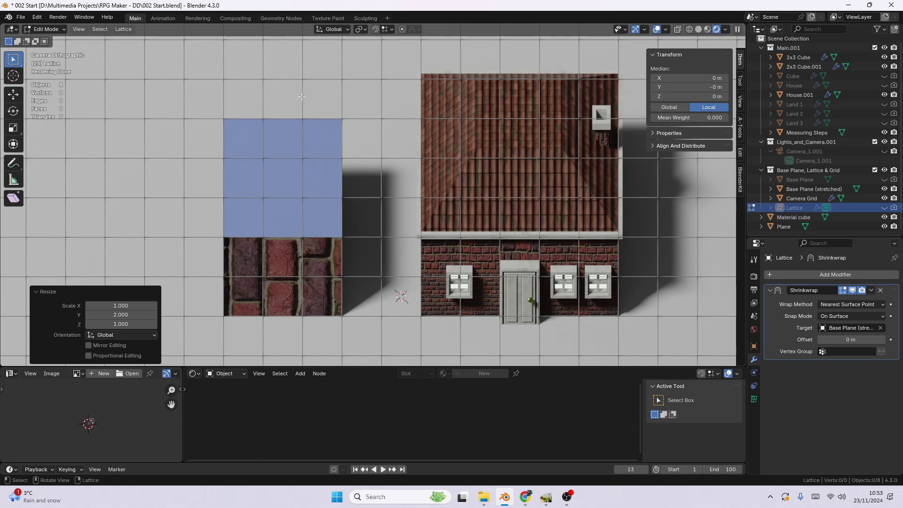
{"action": "scroll", "coordinate": [347, 209], "scroll_direction": "down", "scroll_amount": 7}
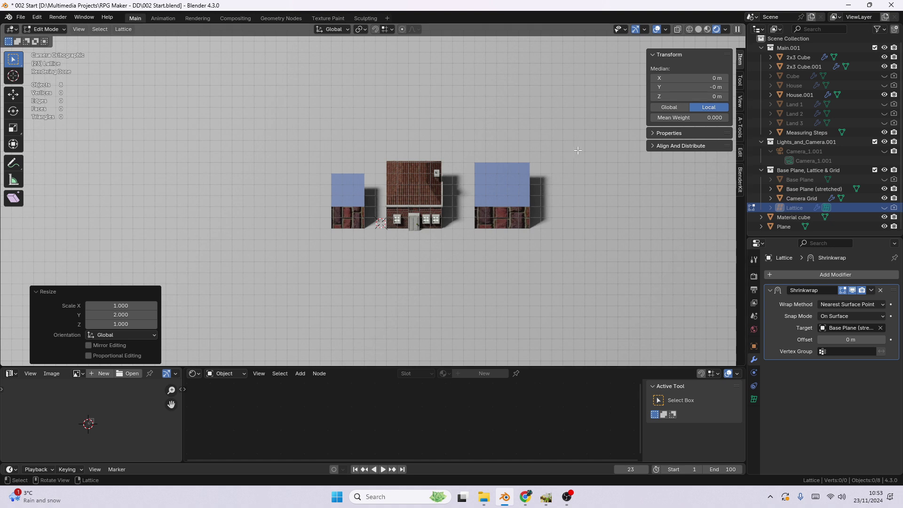
{"action": "scroll", "coordinate": [579, 149], "scroll_direction": "down", "scroll_amount": 5}
{"action": "scroll", "coordinate": [579, 150], "scroll_direction": "up", "scroll_amount": 4}
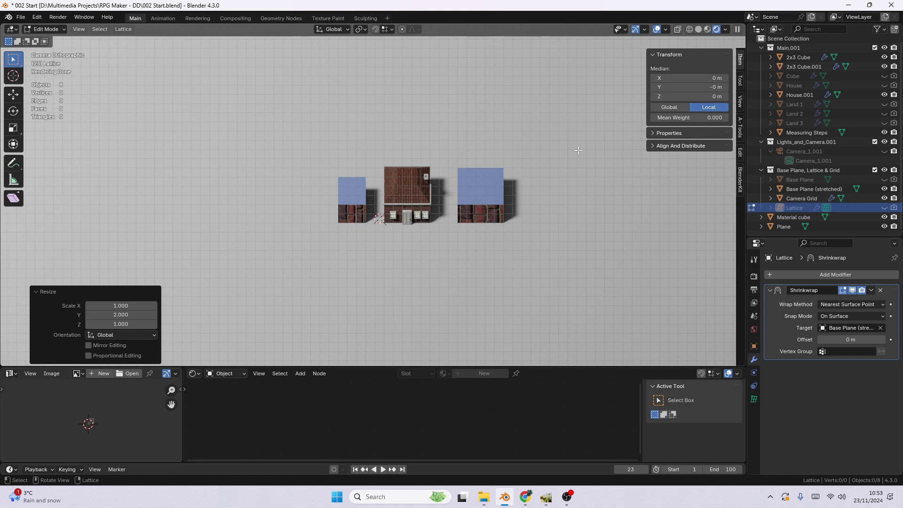
{"action": "key", "text": "F12"}
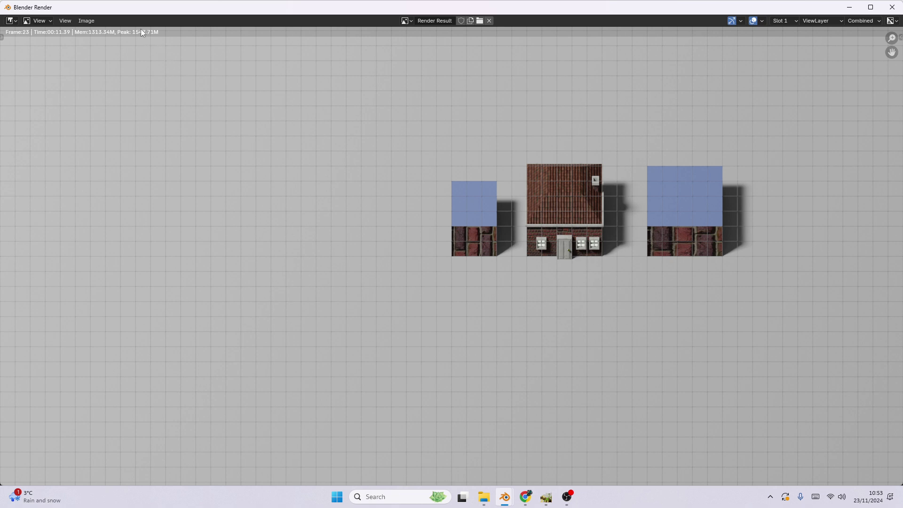
Save the render as Scale Test 2.png in the Images folder and minimize the render window.
{"action": "left_click", "coordinate": [86, 21]}
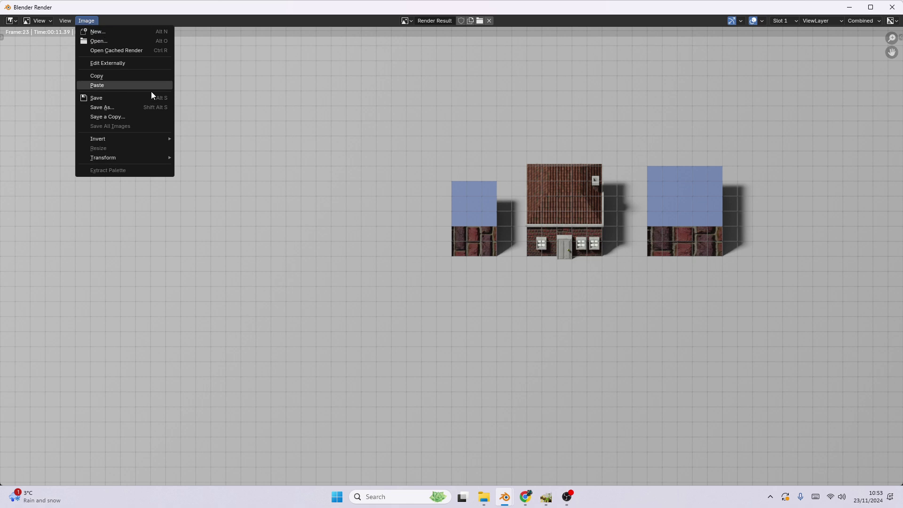
{"action": "left_click", "coordinate": [132, 106]}
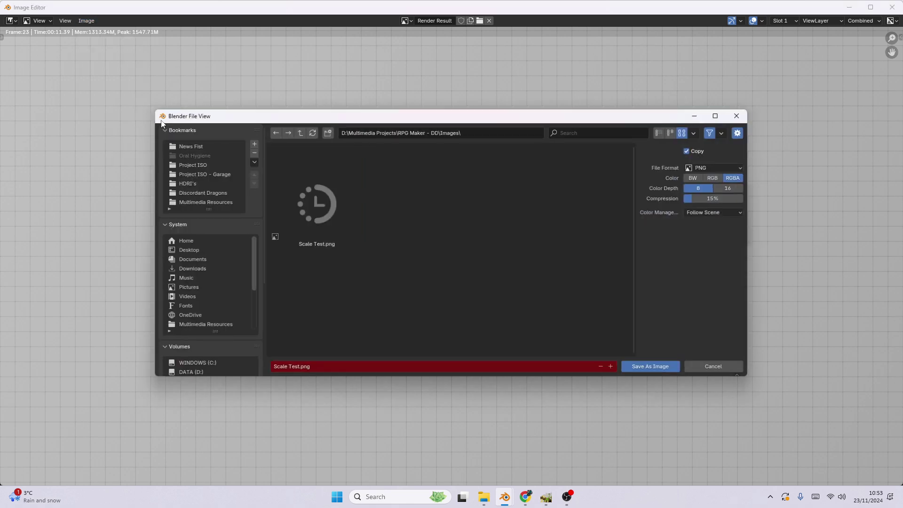
{"action": "left_click", "coordinate": [298, 369]}
{"action": "type", "text": "2"}
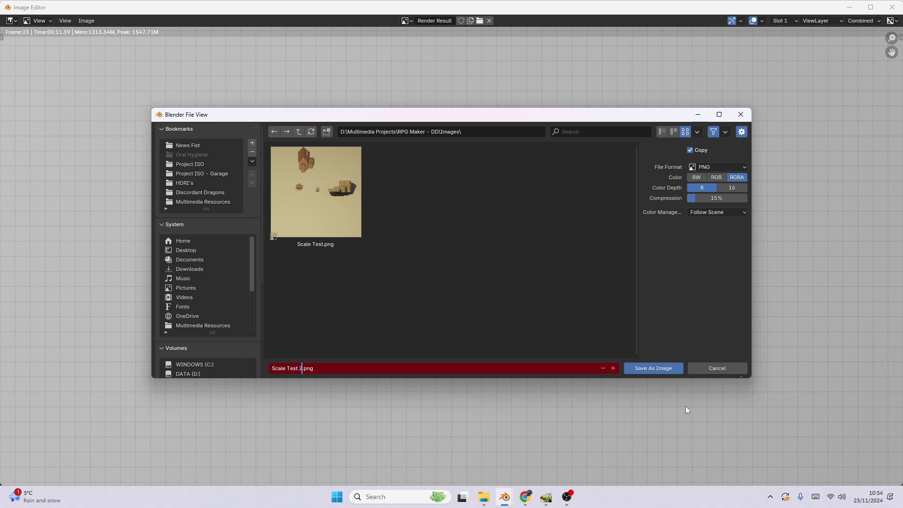
{"action": "left_click", "coordinate": [672, 370]}
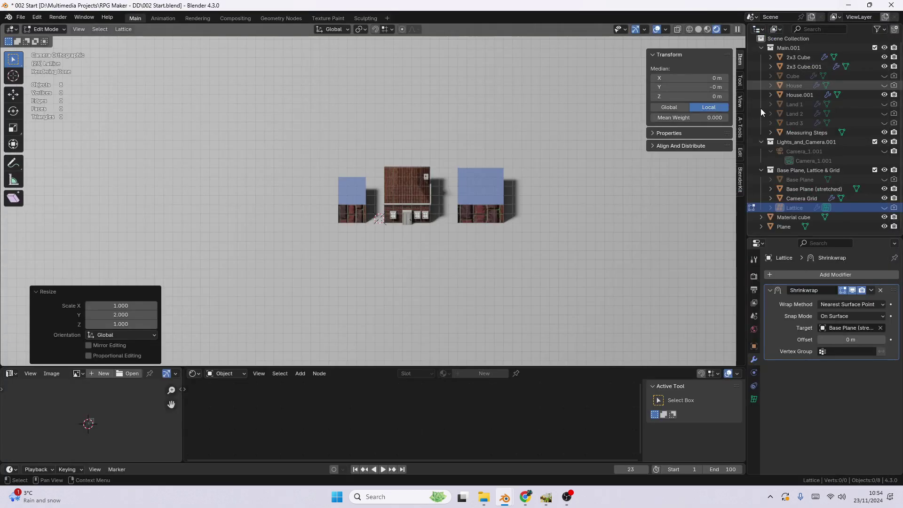
{"action": "left_click", "coordinate": [849, 7]}
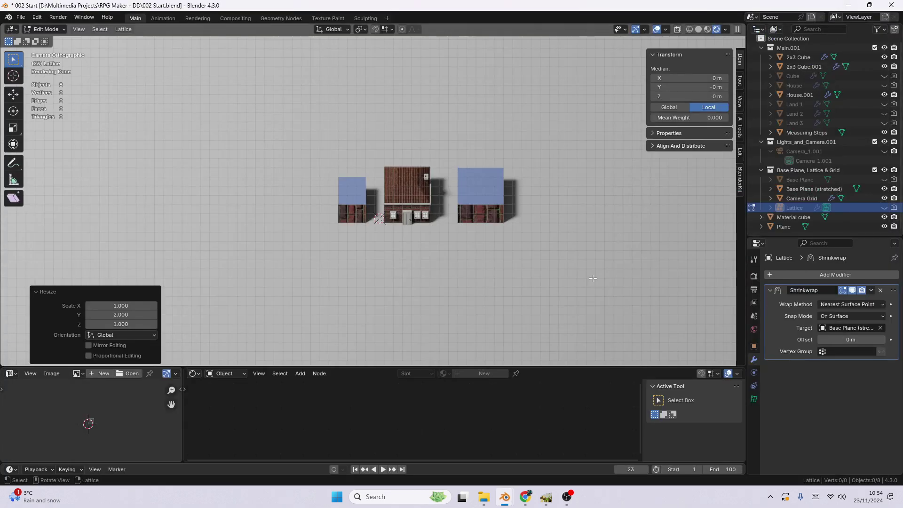
Switch to GIMP and open Scale Test 2.png from the RPG Maker - DD Images folder.
{"action": "left_click", "coordinate": [485, 497]}
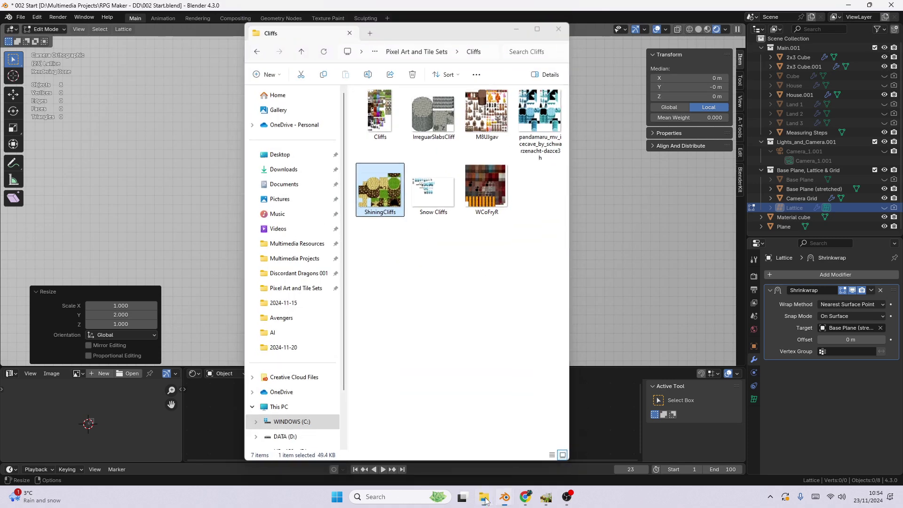
{"action": "left_click", "coordinate": [486, 499]}
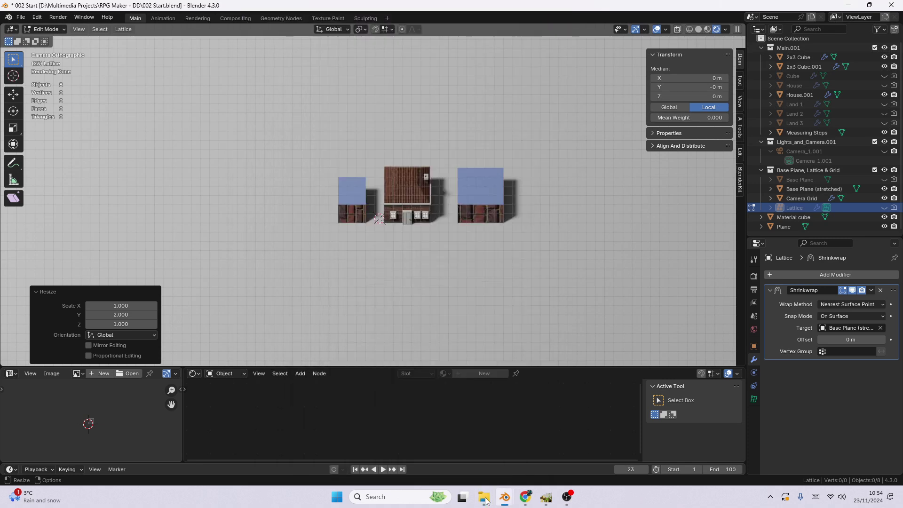
{"action": "left_click", "coordinate": [547, 504]}
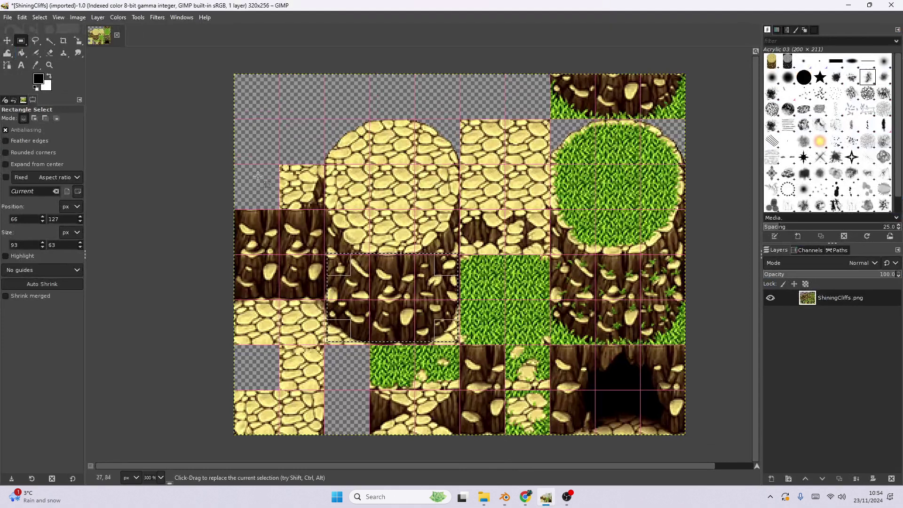
{"action": "left_click", "coordinate": [4, 18]}
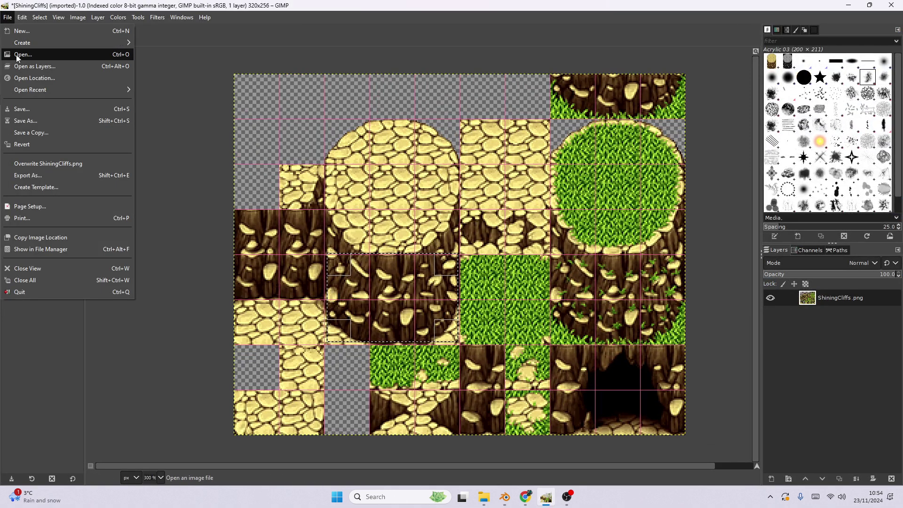
{"action": "left_click", "coordinate": [38, 55]}
{"action": "left_click", "coordinate": [305, 104]}
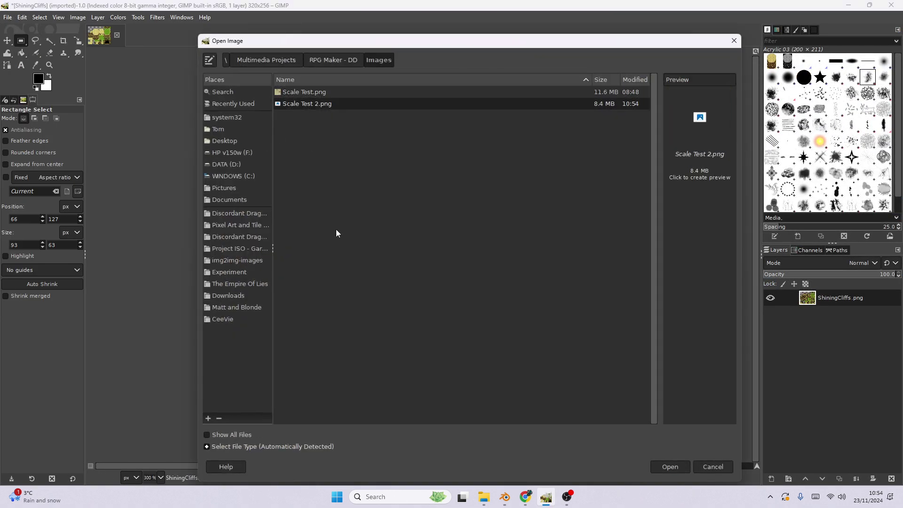
{"action": "left_click", "coordinate": [685, 470]}
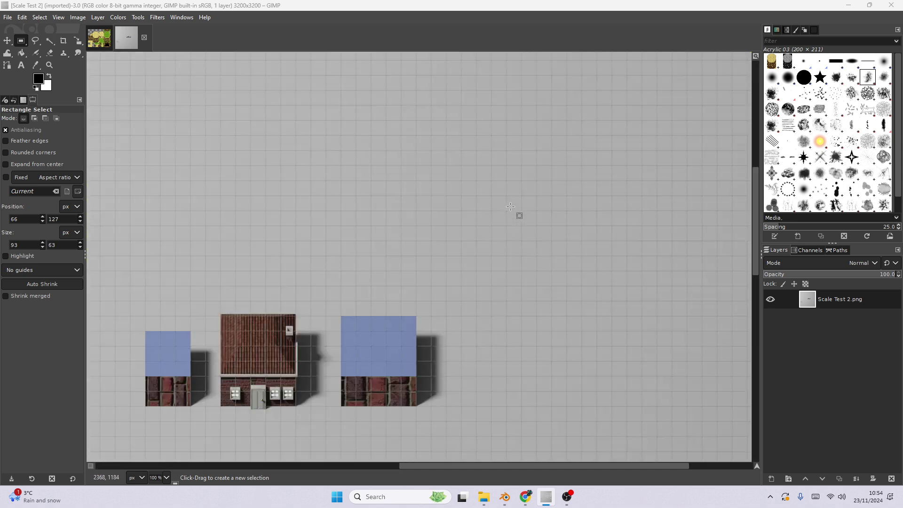
Examine how the edges of the rendered cubes and house line up with the image's tile grid.
{"action": "scroll", "coordinate": [518, 214], "scroll_direction": "up", "scroll_amount": 6, "text": "ctrl"}
{"action": "scroll", "coordinate": [454, 232], "scroll_direction": "down", "scroll_amount": 5}
{"action": "scroll", "coordinate": [452, 201], "scroll_direction": "up", "scroll_amount": 5}
{"action": "scroll", "coordinate": [452, 201], "scroll_direction": "down", "scroll_amount": 10}
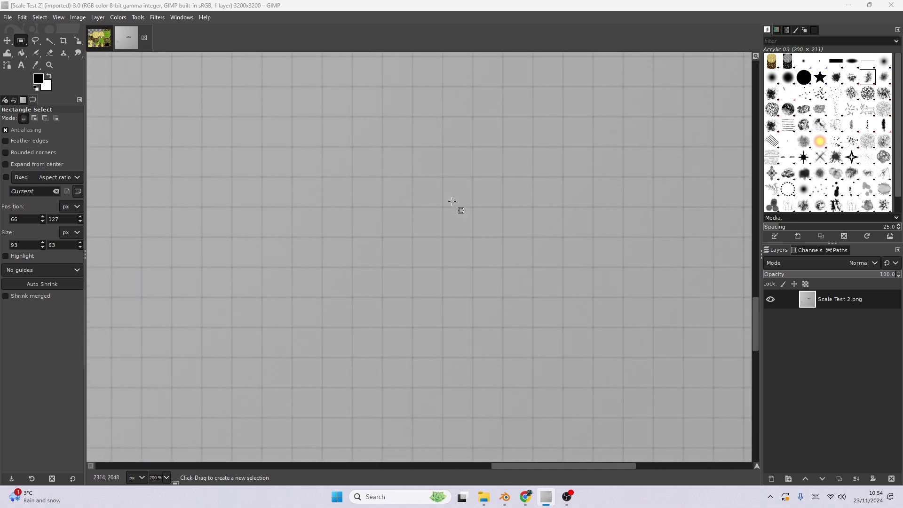
{"action": "scroll", "coordinate": [452, 201], "scroll_direction": "down", "scroll_amount": 2, "text": "ctrl"}
{"action": "scroll", "coordinate": [453, 201], "scroll_direction": "down", "scroll_amount": 4, "text": "ctrl"}
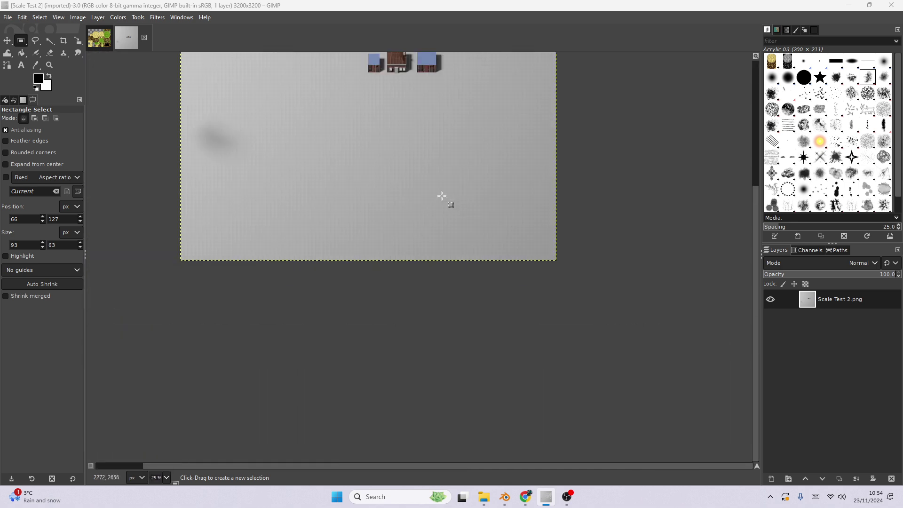
{"action": "scroll", "coordinate": [432, 247], "scroll_direction": "up", "scroll_amount": 4, "text": "ctrl"}
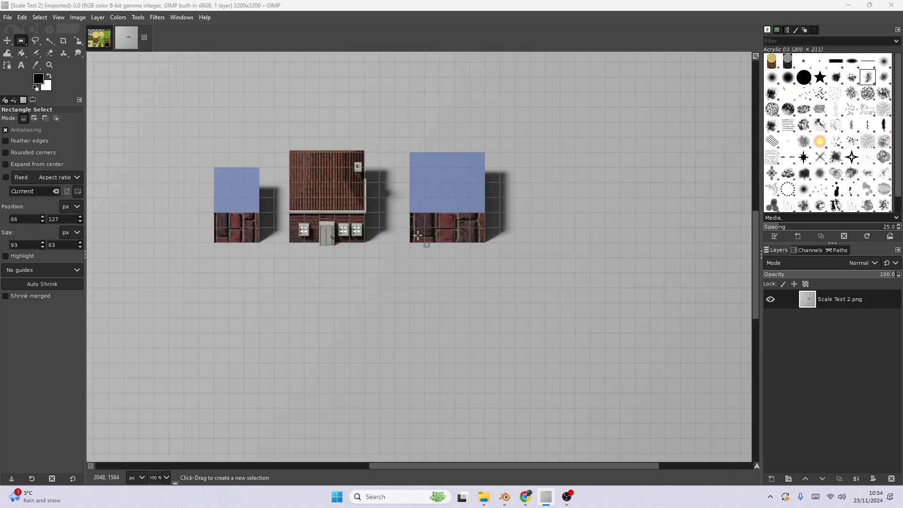
{"action": "left_click", "coordinate": [442, 277]}
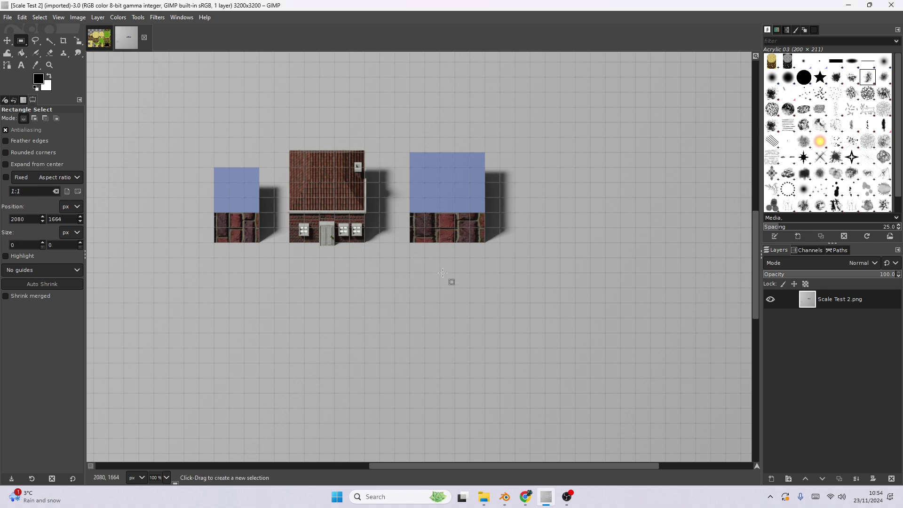
{"action": "scroll", "coordinate": [449, 242], "scroll_direction": "up", "scroll_amount": 4, "text": "ctrl"}
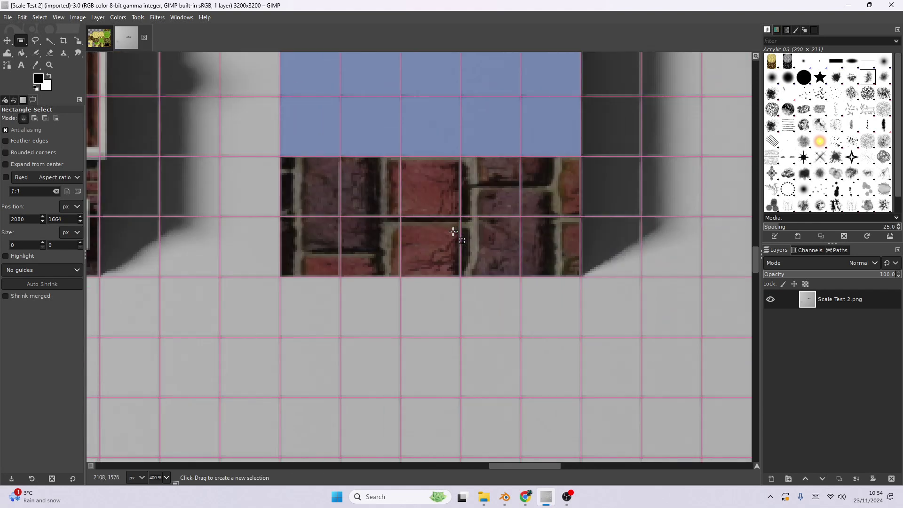
{"action": "scroll", "coordinate": [452, 232], "scroll_direction": "down", "scroll_amount": 3}
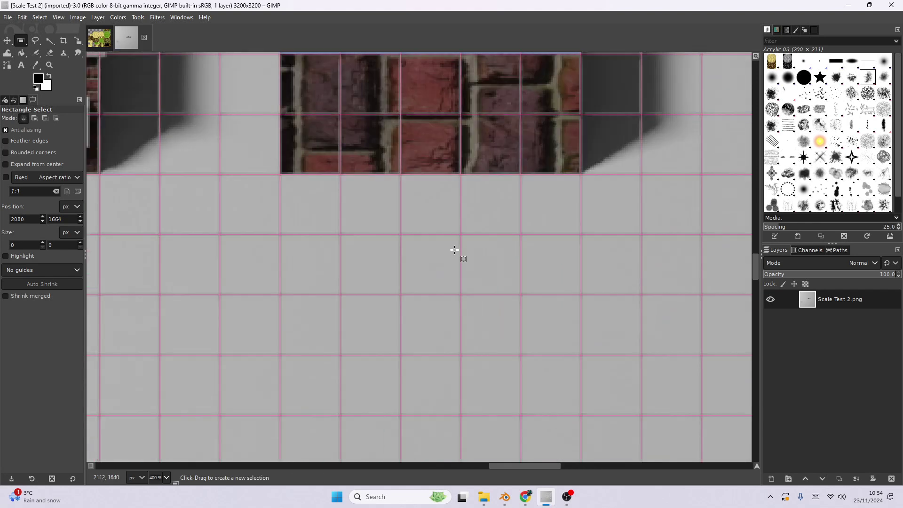
{"action": "scroll", "coordinate": [453, 235], "scroll_direction": "down", "scroll_amount": 10}
{"action": "scroll", "coordinate": [455, 250], "scroll_direction": "down", "scroll_amount": 6}
{"action": "scroll", "coordinate": [454, 250], "scroll_direction": "down", "scroll_amount": 10}
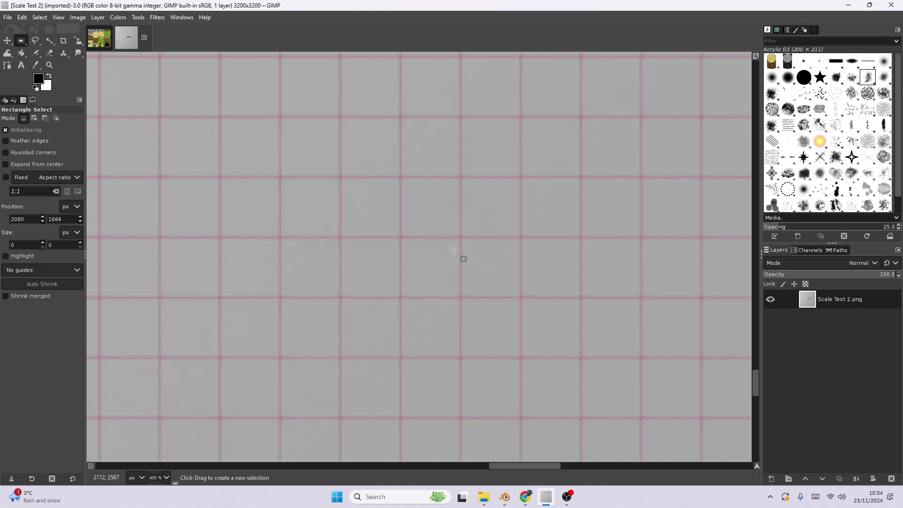
{"action": "scroll", "coordinate": [454, 249], "scroll_direction": "up", "scroll_amount": 20}
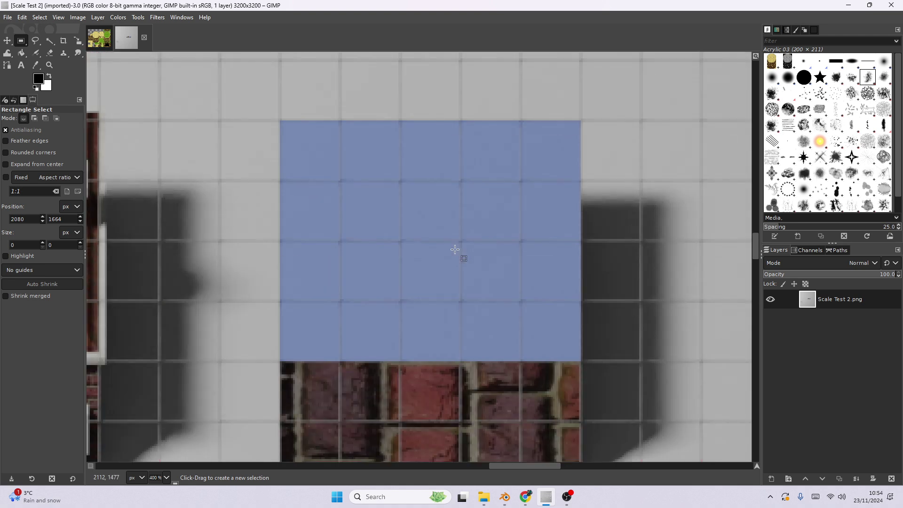
{"action": "scroll", "coordinate": [455, 250], "scroll_direction": "down", "scroll_amount": 4}
{"action": "scroll", "coordinate": [455, 250], "scroll_direction": "up", "scroll_amount": 3}
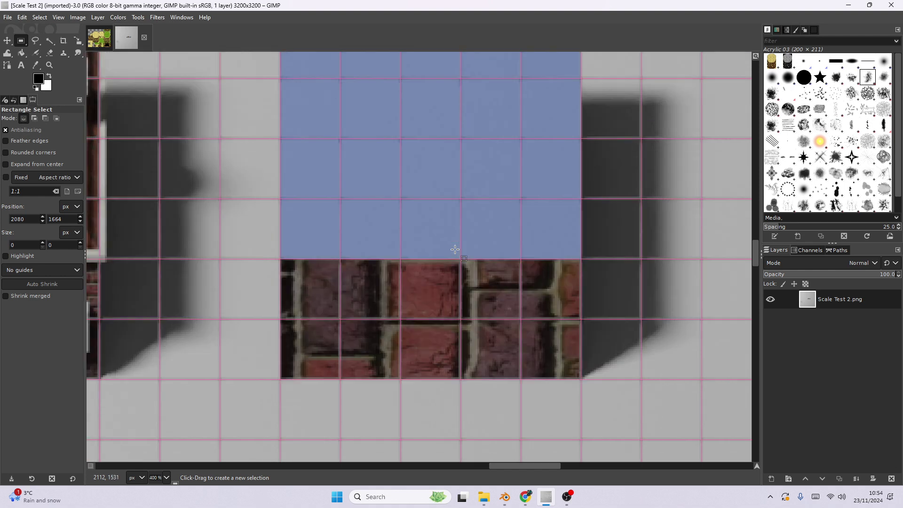
{"action": "scroll", "coordinate": [455, 250], "scroll_direction": "down", "scroll_amount": 3, "text": "ctrl"}
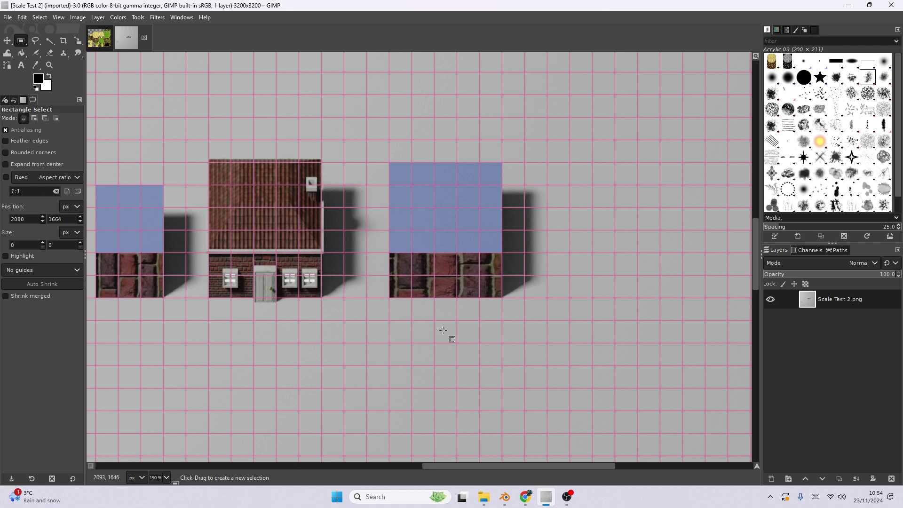
{"action": "scroll", "coordinate": [403, 285], "scroll_direction": "down", "scroll_amount": 2, "text": "ctrl"}
{"action": "scroll", "coordinate": [402, 286], "scroll_direction": "up", "scroll_amount": 2, "text": "ctrl"}
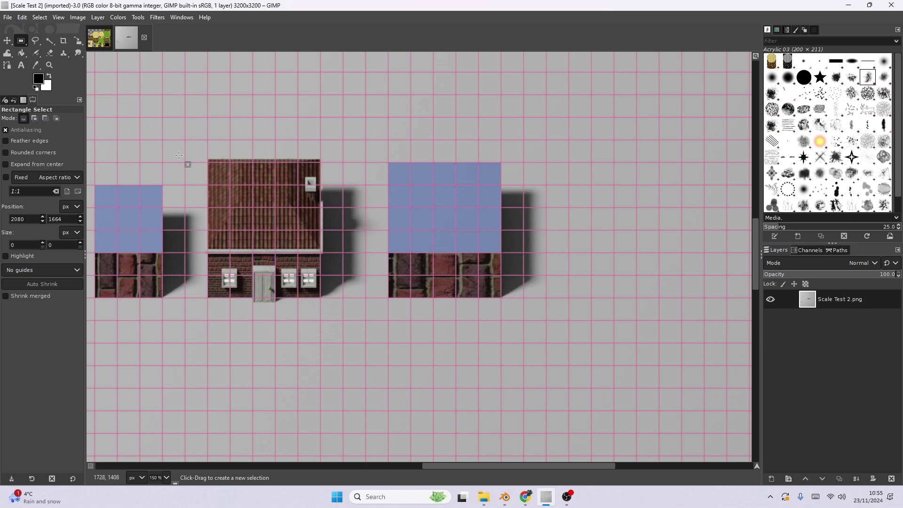
In the ShiningCliffs image, select the whole stone-topped round cliff as a 96 × 160 px rectangle and copy it.
{"action": "left_click", "coordinate": [97, 41]}
{"action": "left_click", "coordinate": [135, 87]}
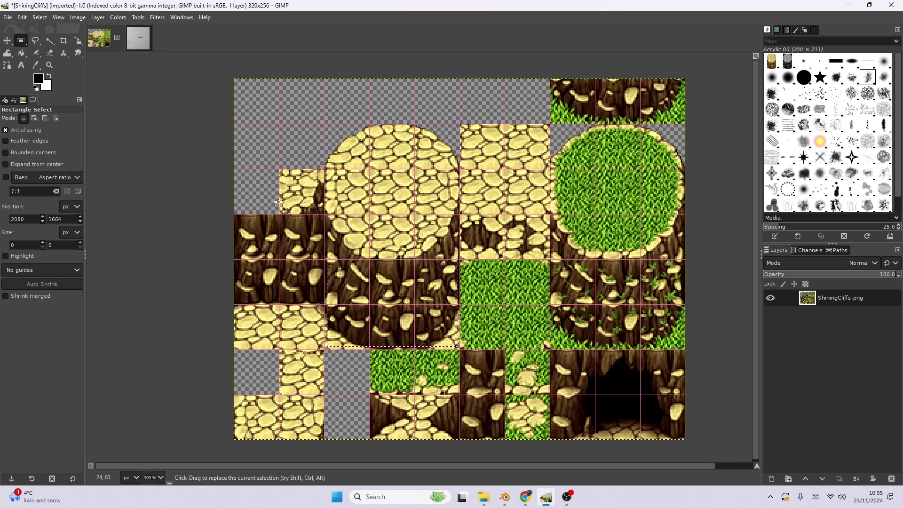
{"action": "left_click", "coordinate": [344, 132]}
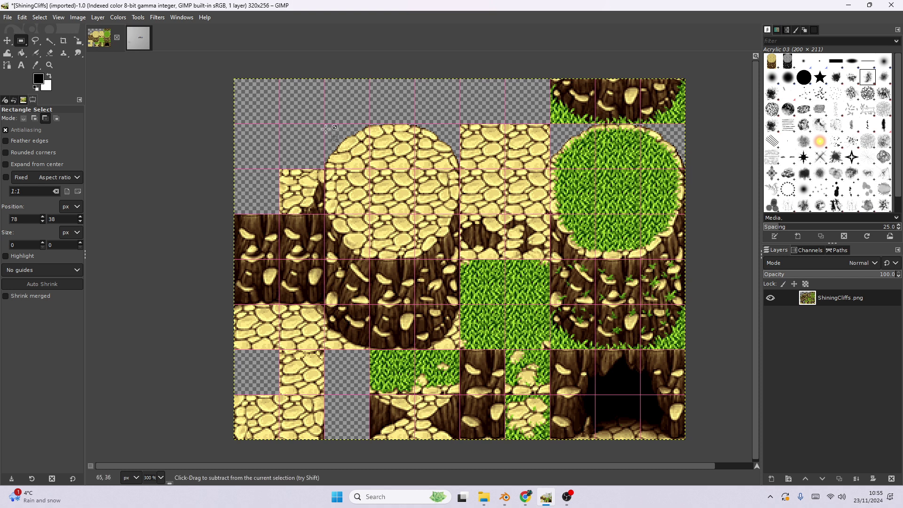
{"action": "left_click_drag", "start_coordinate": [324, 124], "coordinate": [459, 350]}
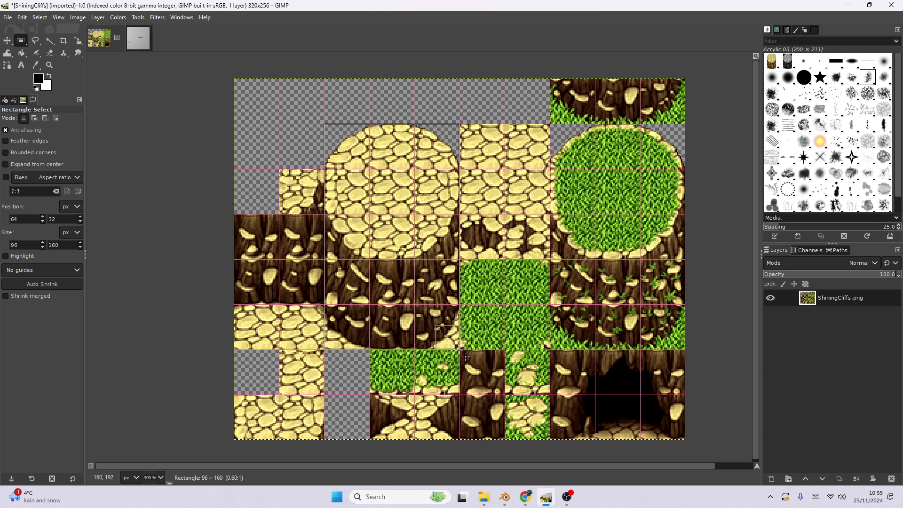
{"action": "key", "text": "ctrl+c"}
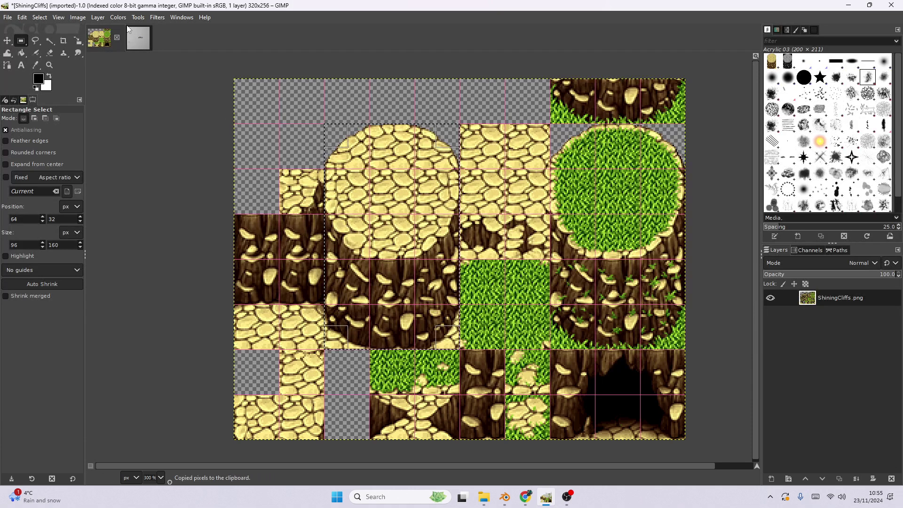
Paste the cliff into Scale Test 2, align it to the grid one tile beside the smaller cube, and anchor it.
{"action": "left_click", "coordinate": [138, 38]}
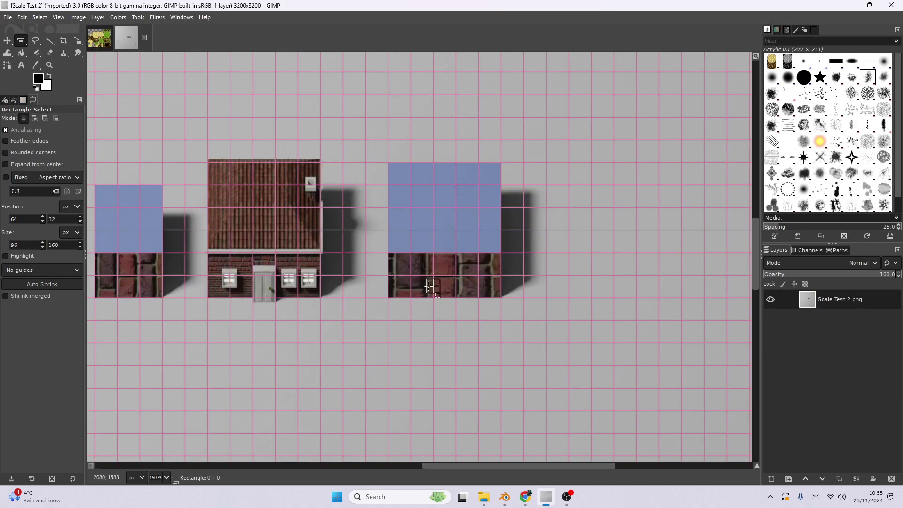
{"action": "key", "text": "ctrl+v"}
{"action": "left_click_drag", "start_coordinate": [339, 313], "coordinate": [185, 255]}
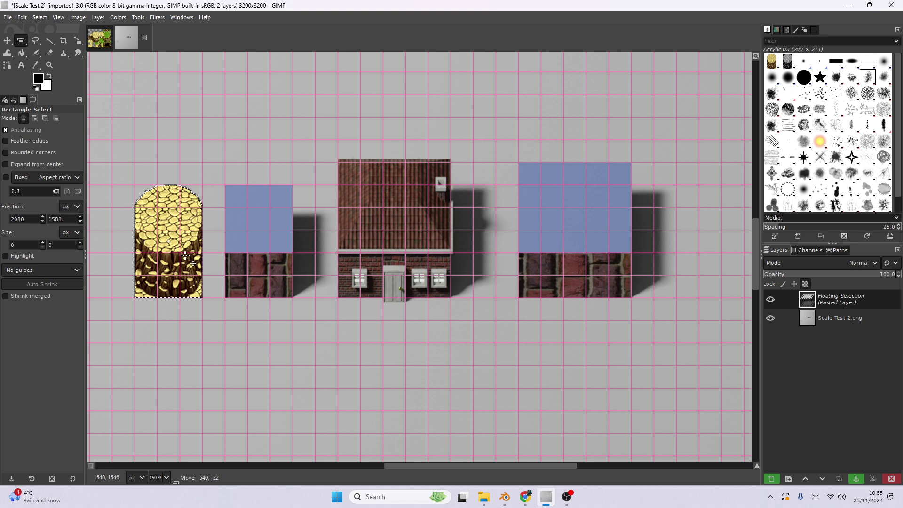
{"action": "left_click", "coordinate": [438, 343]}
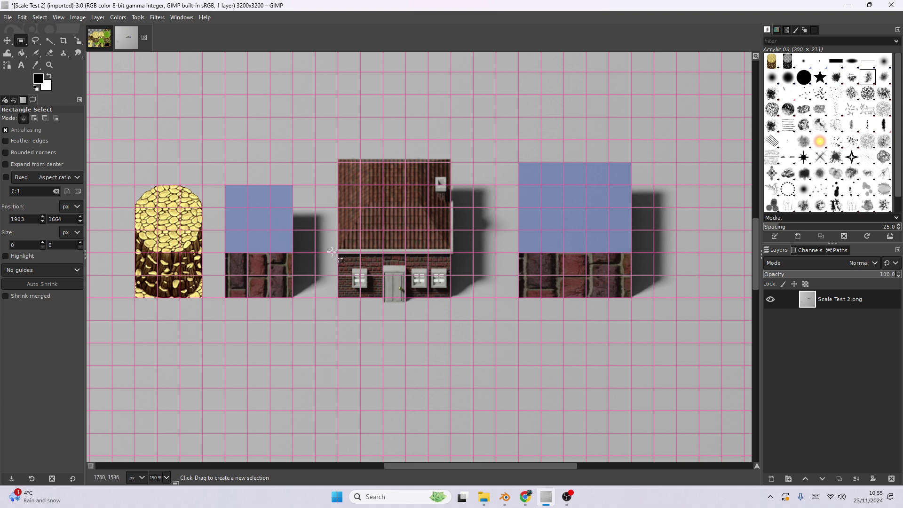
Compare the pasted cliff's top and front proportions with the rendered cubes and house against the grid.
{"action": "scroll", "coordinate": [333, 251], "scroll_direction": "down", "scroll_amount": 1, "text": "ctrl"}
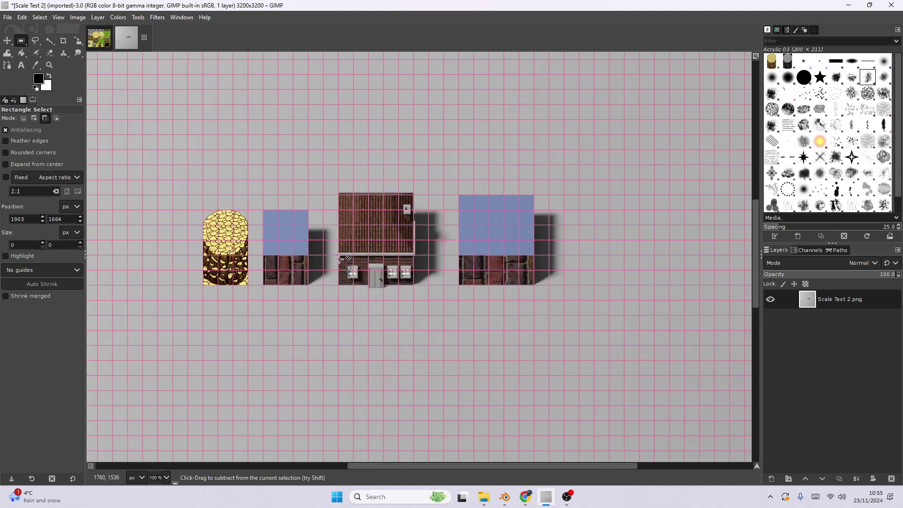
{"action": "scroll", "coordinate": [340, 260], "scroll_direction": "down", "scroll_amount": 1, "text": "ctrl"}
{"action": "scroll", "coordinate": [339, 259], "scroll_direction": "up", "scroll_amount": 3}
{"action": "scroll", "coordinate": [340, 259], "scroll_direction": "down", "scroll_amount": 3}
{"action": "scroll", "coordinate": [340, 259], "scroll_direction": "up", "scroll_amount": 2, "text": "ctrl"}
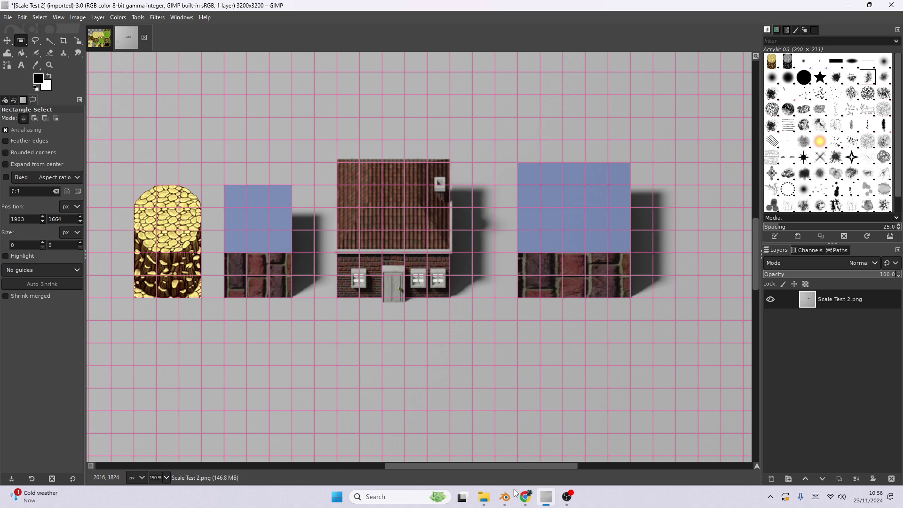
{"action": "mouse_move", "coordinate": [507, 500]}
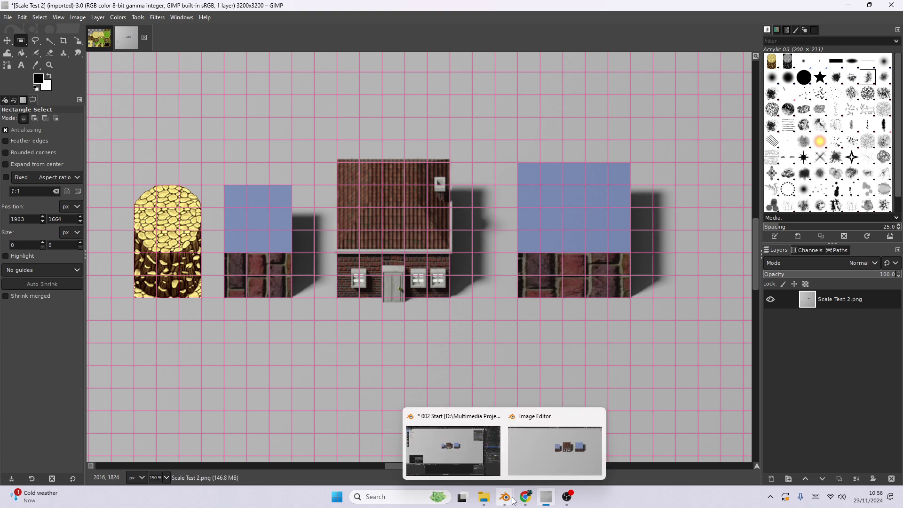
{"action": "left_click", "coordinate": [567, 496]}
{"action": "left_click", "coordinate": [466, 287]}
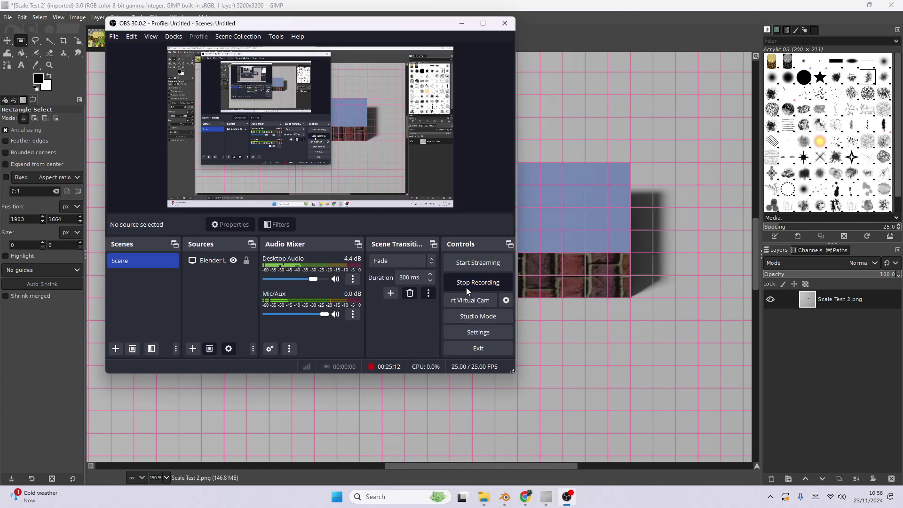